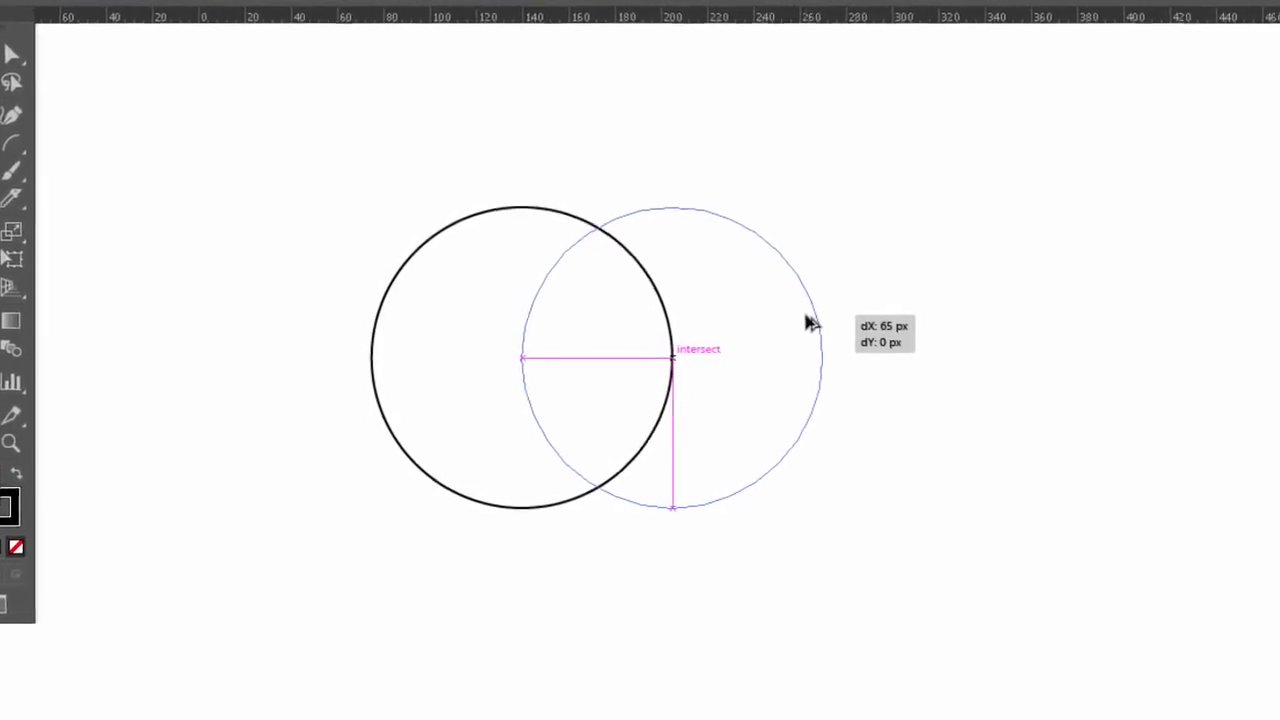
Step: Duplicate one of the two circles and place the copy centrally below them so that all three circles overlap
click(883, 460)
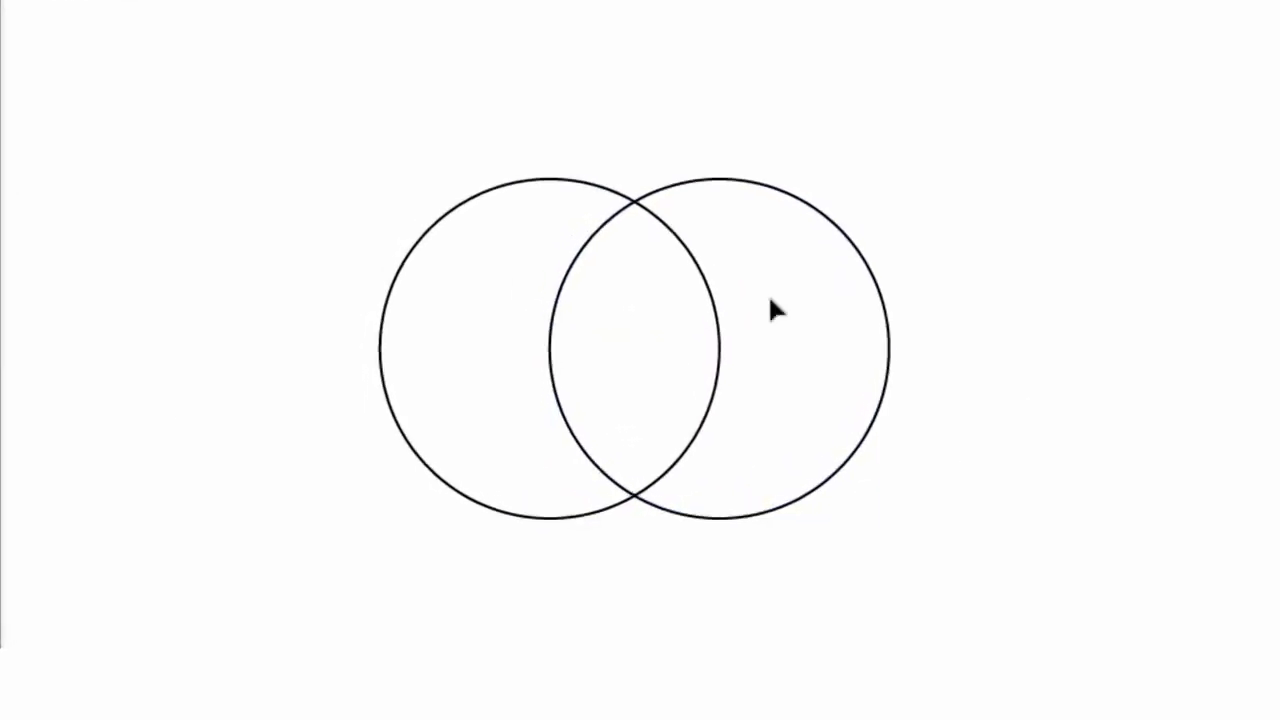
drag(792, 221, 715, 316)
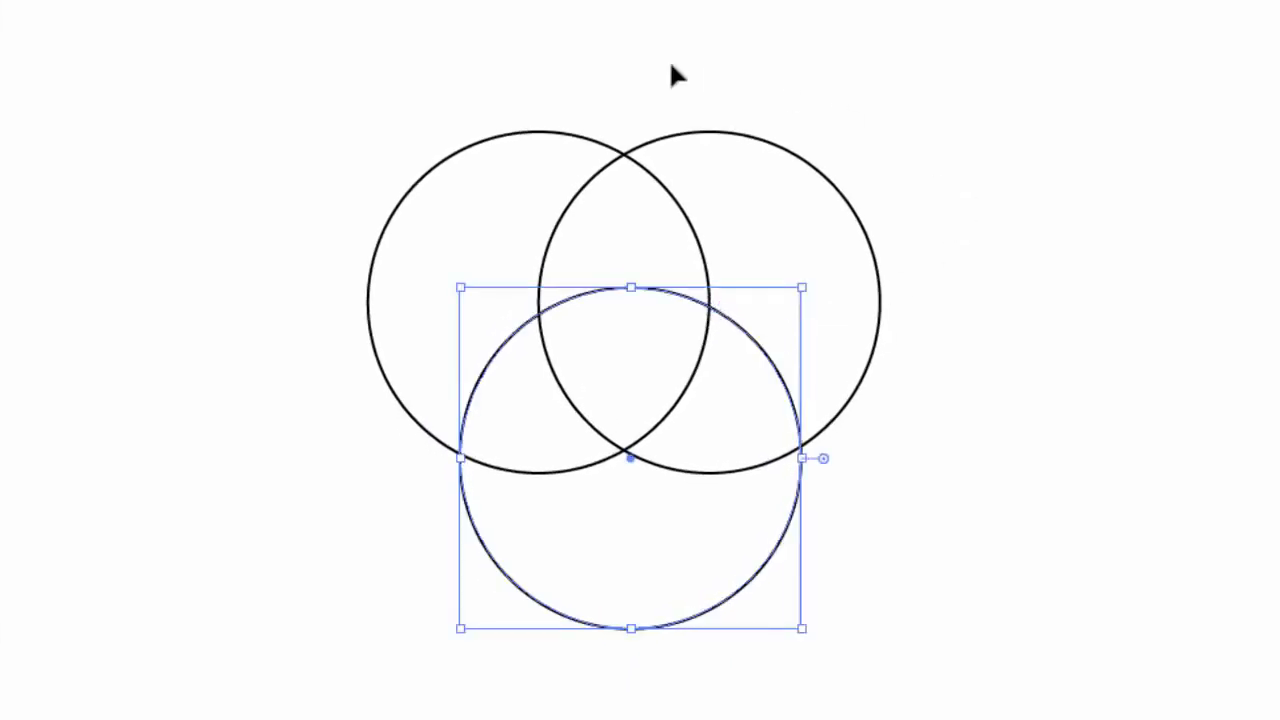
Step: Group the two upper circles, align them with the lower circle on their horizontal centers, and deselect everything
drag(895, 106, 318, 231)
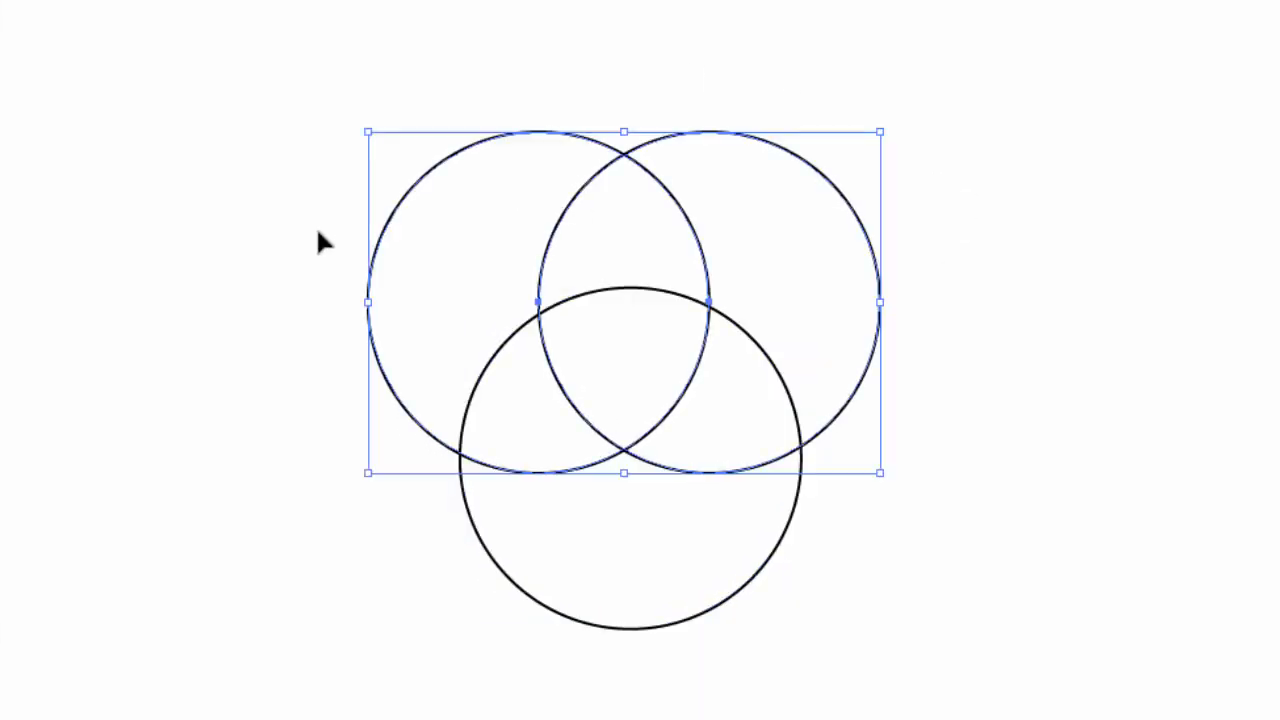
key(a)
key(v)
drag(625, 292, 901, 650)
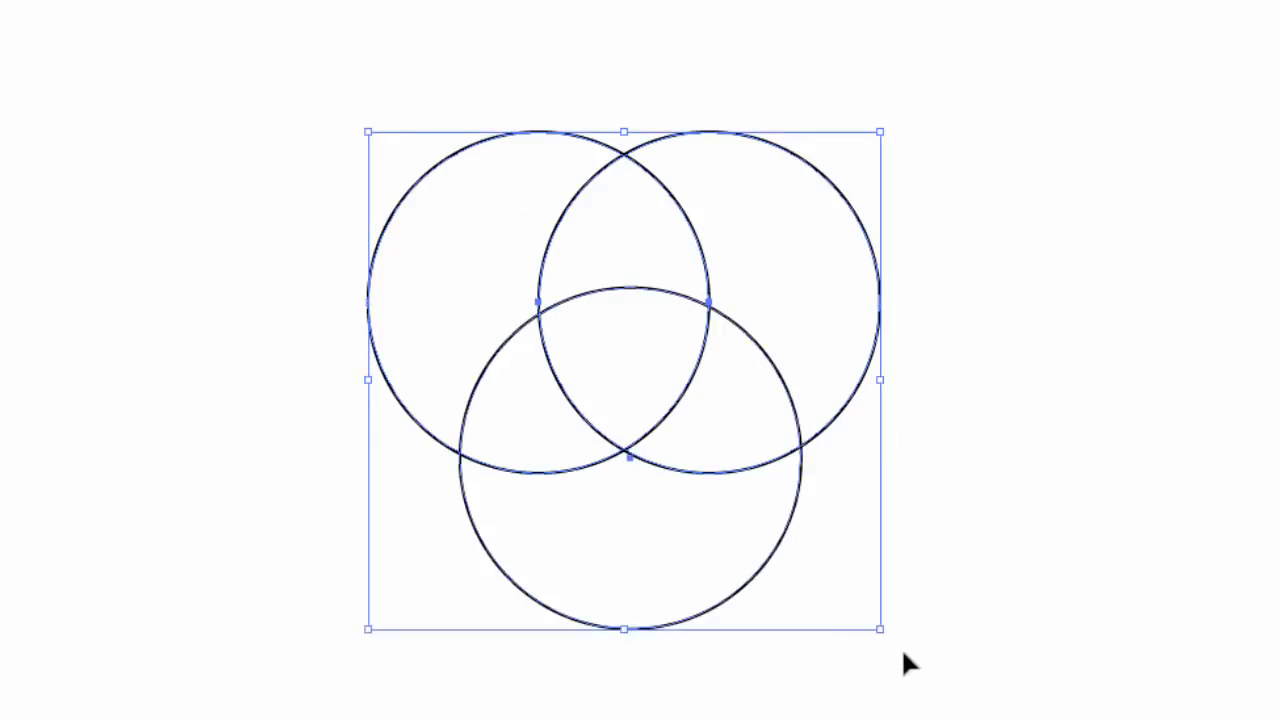
click(863, 51)
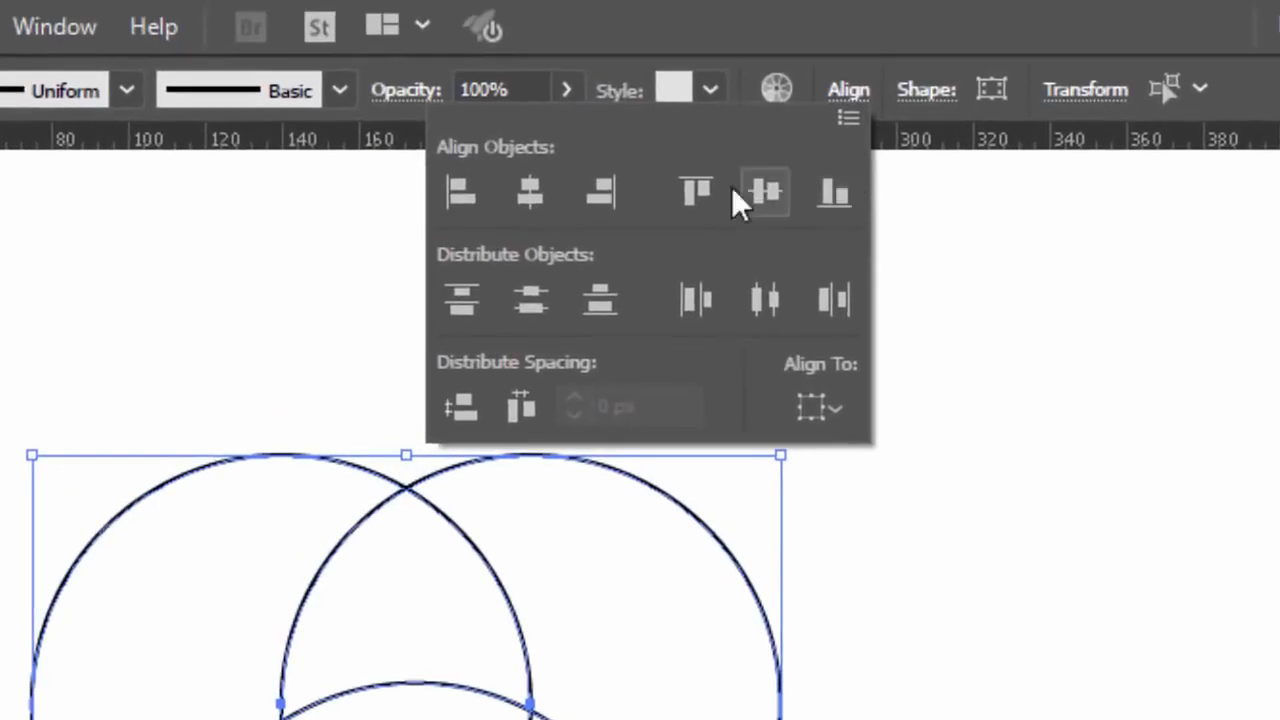
click(526, 192)
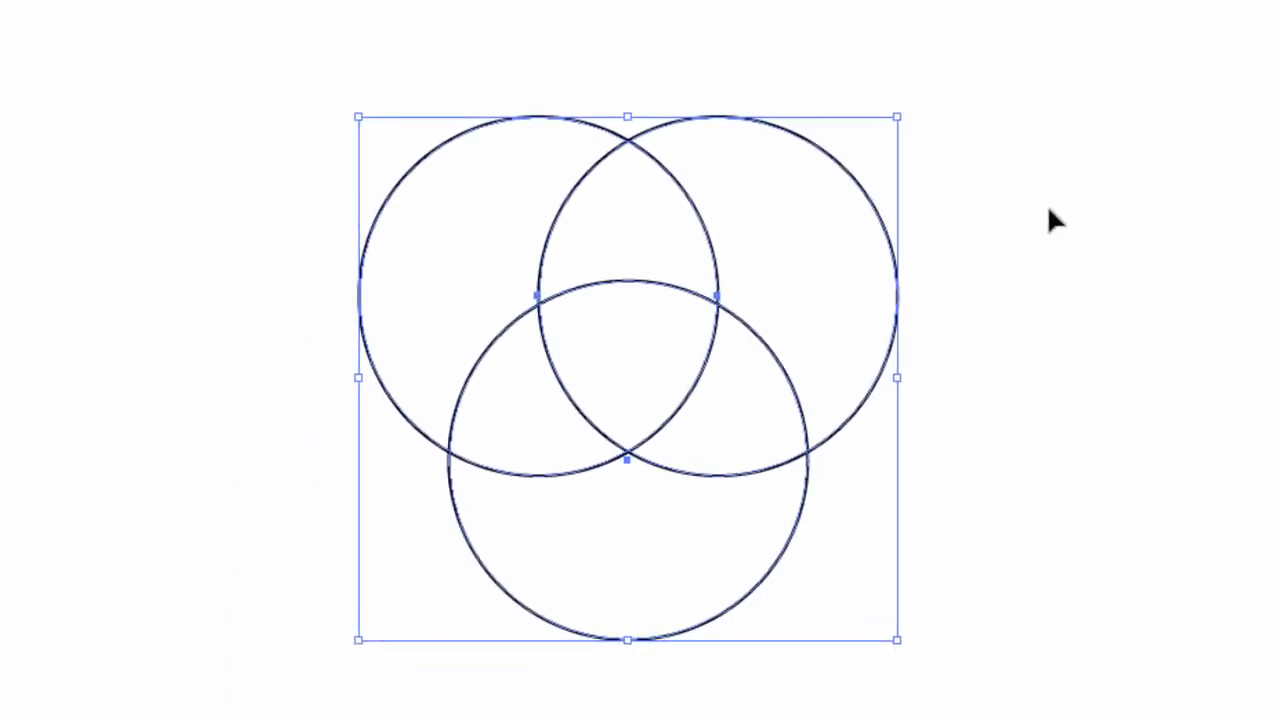
click(980, 351)
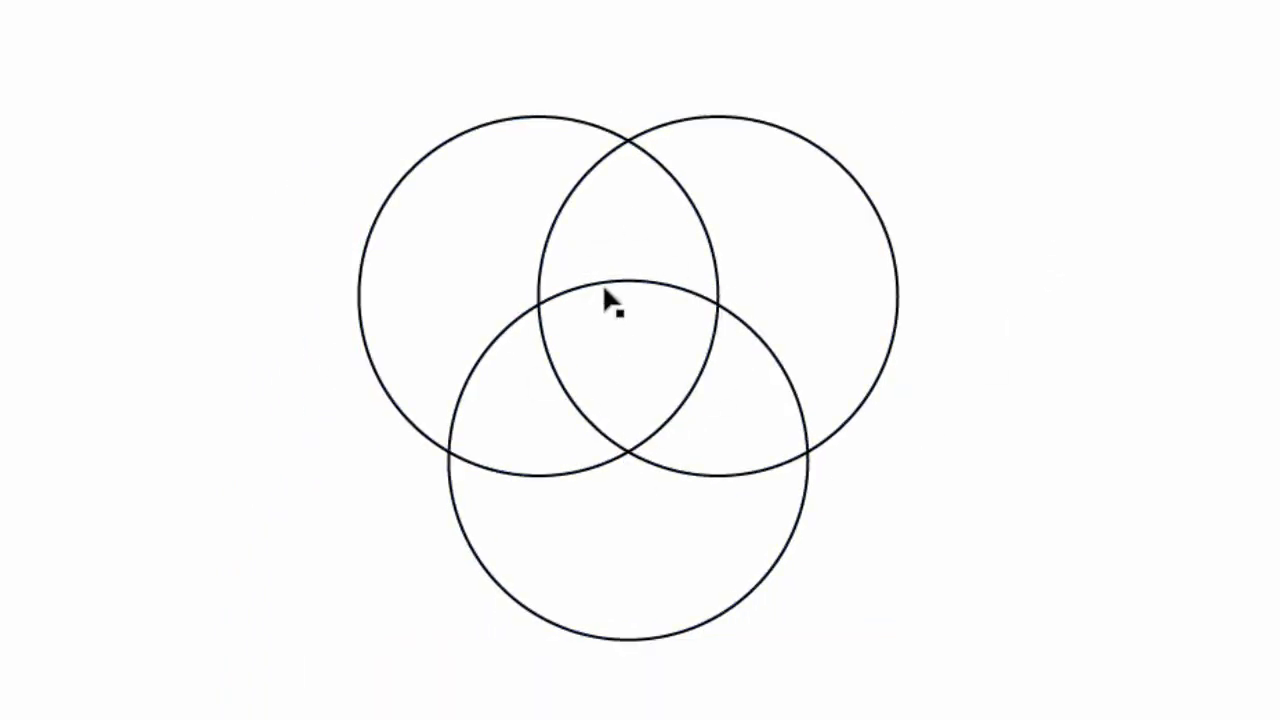
Step: Draw a fourth circle with the Ellipse Tool, same size as the others, centered on the area where all three circles overlap
click(6, 130)
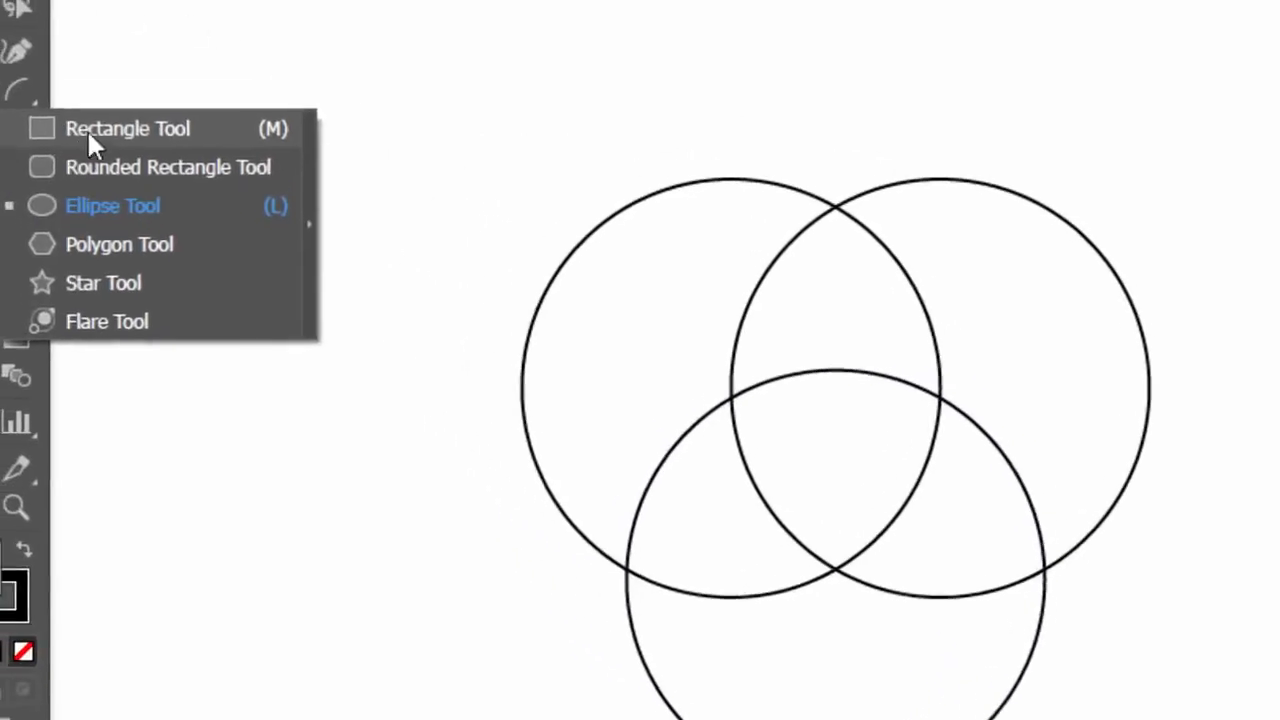
click(253, 208)
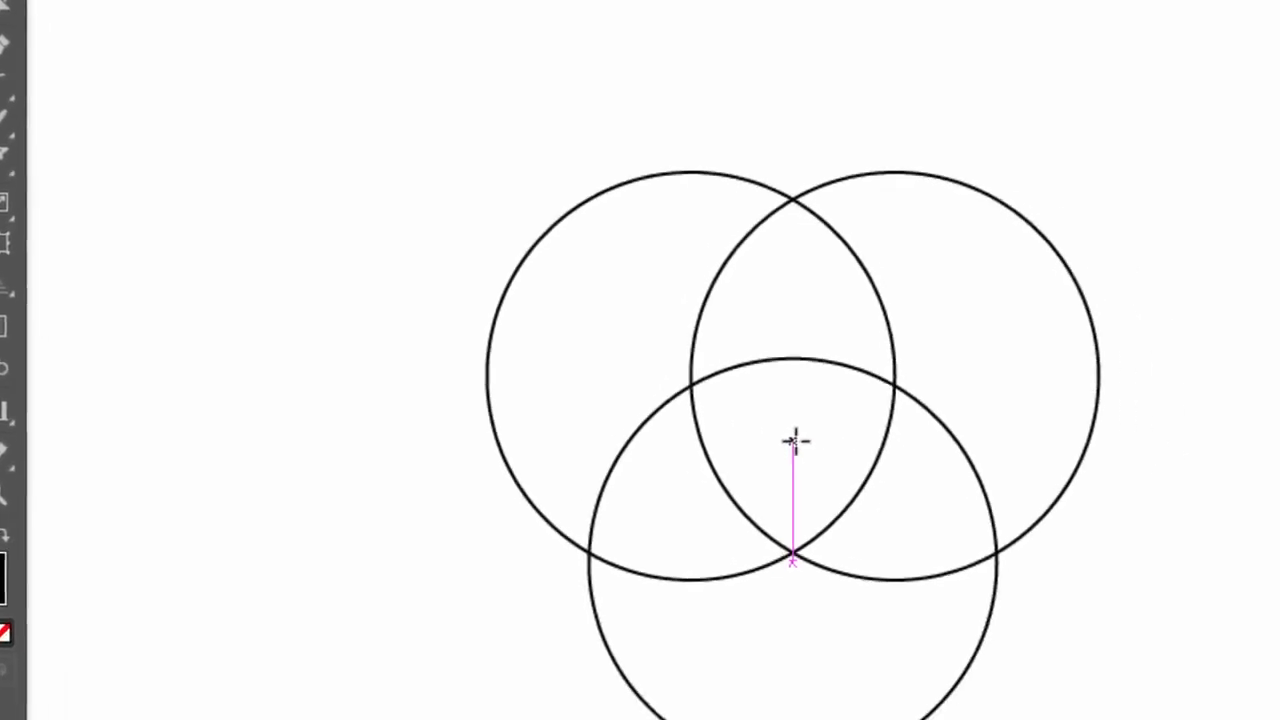
mouse_move(684, 389)
mouse_down()
mouse_move(829, 396)
mouse_move(814, 376)
mouse_move(832, 381)
mouse_up()
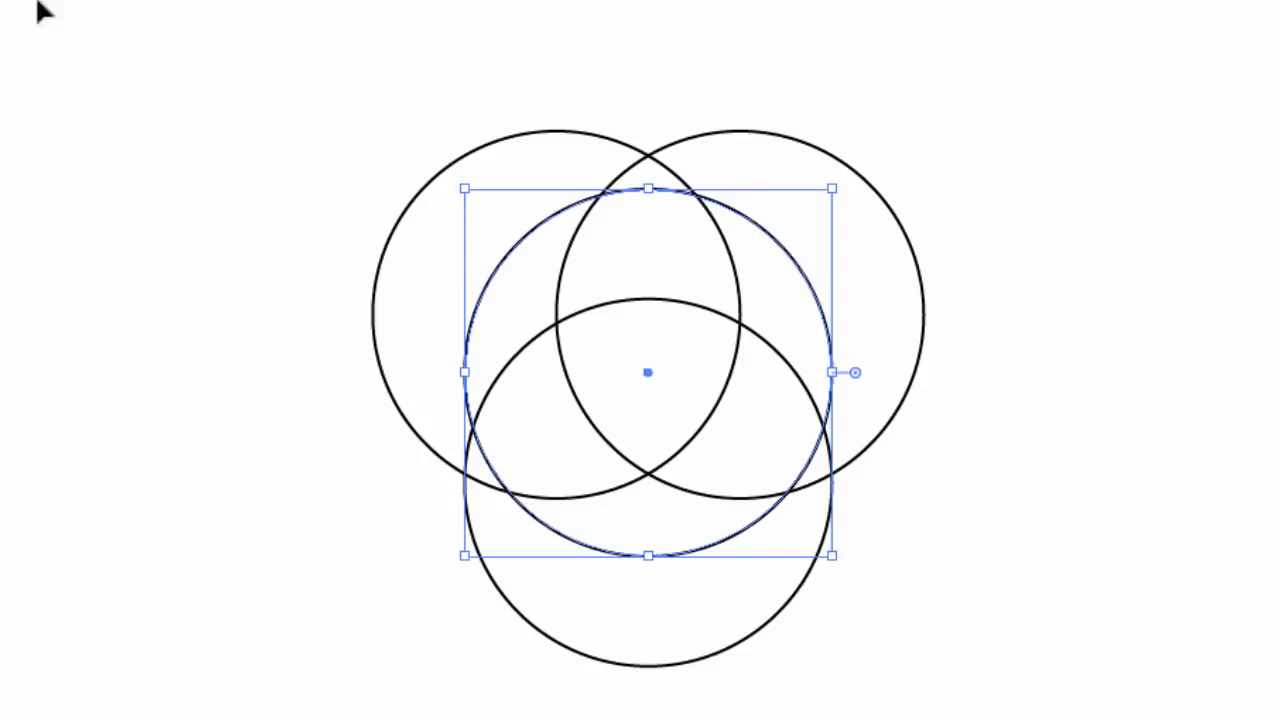
click(232, 248)
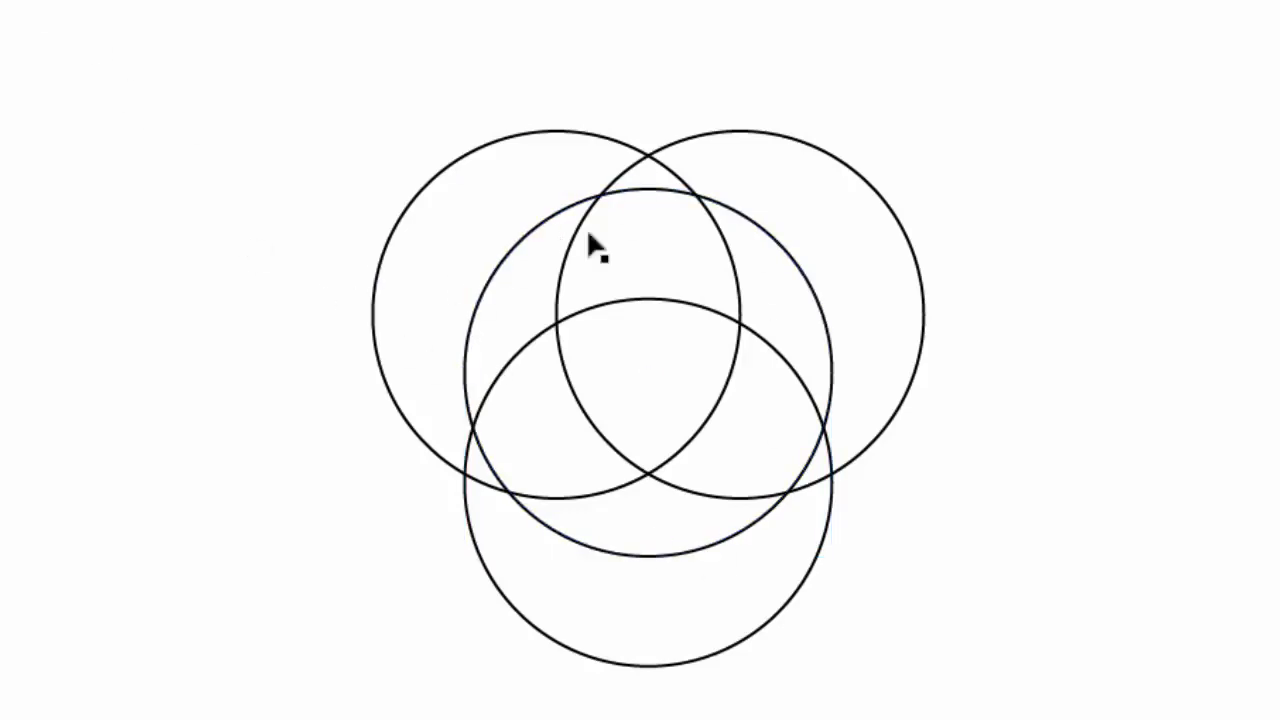
Step: Select all four circles and merge the regions inside the central circle into three swirling blade shapes with the Shape Builder tool
drag(465, 213, 966, 694)
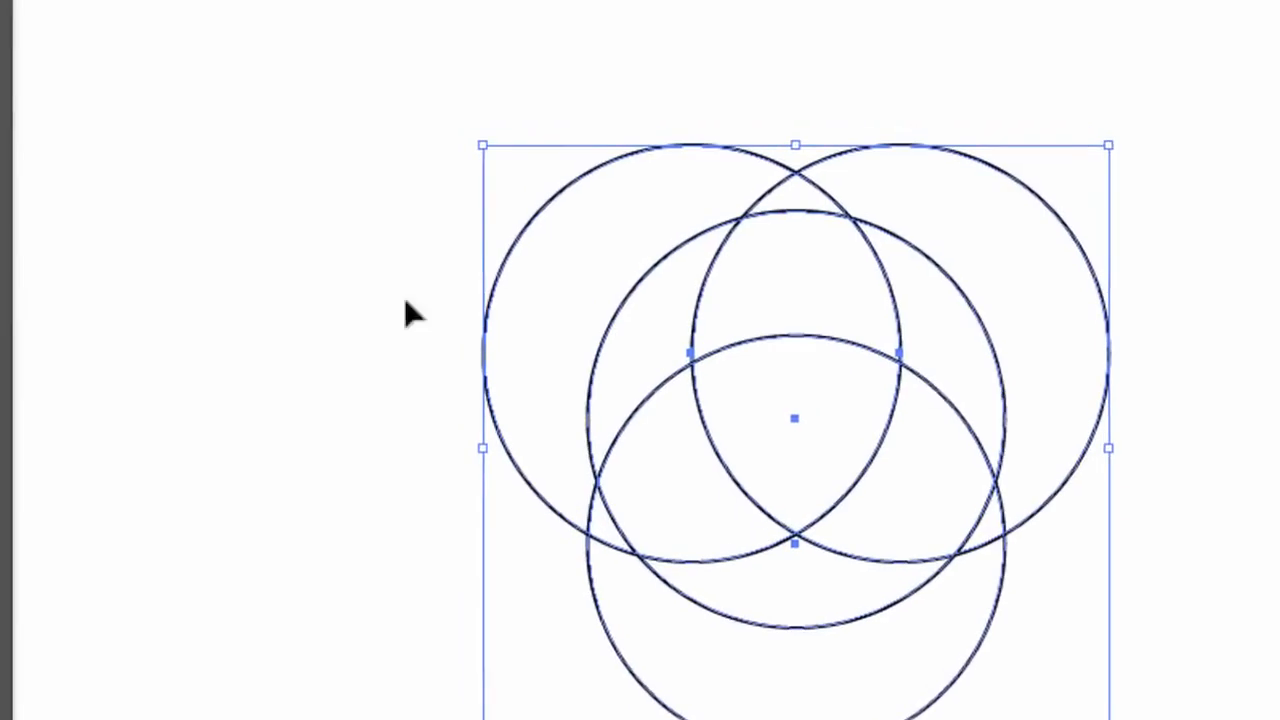
click(2, 284)
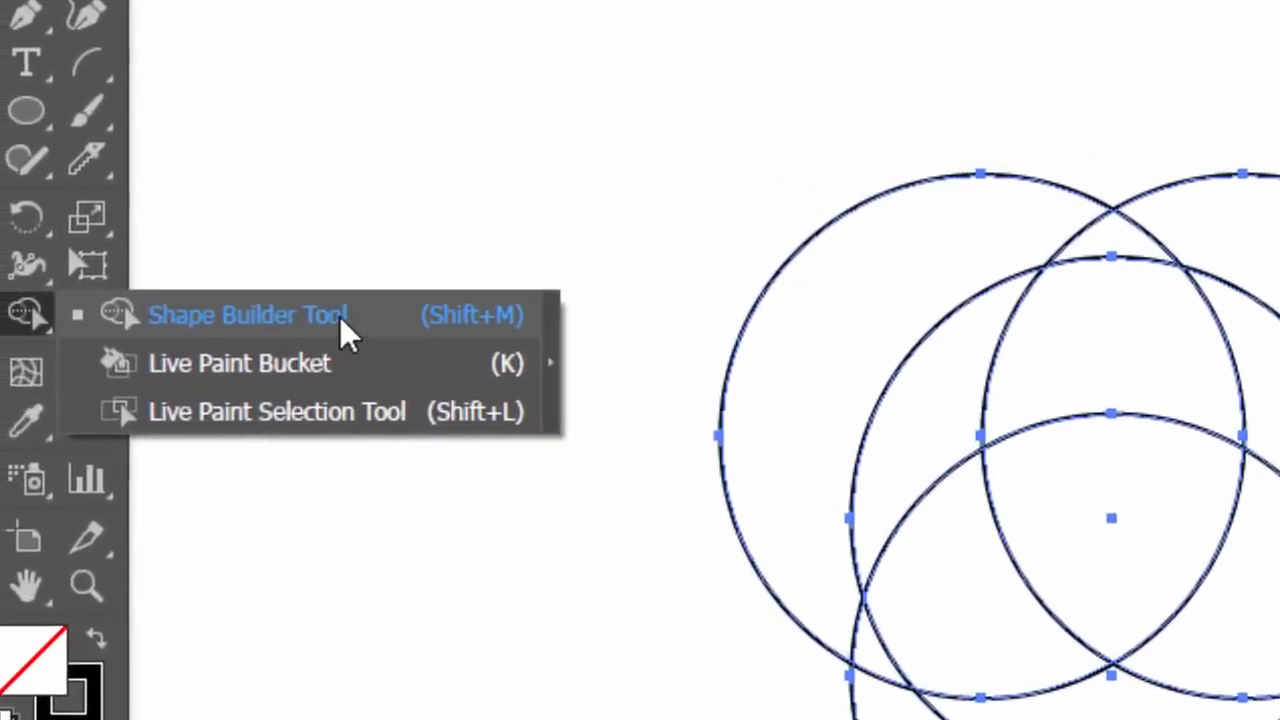
click(340, 317)
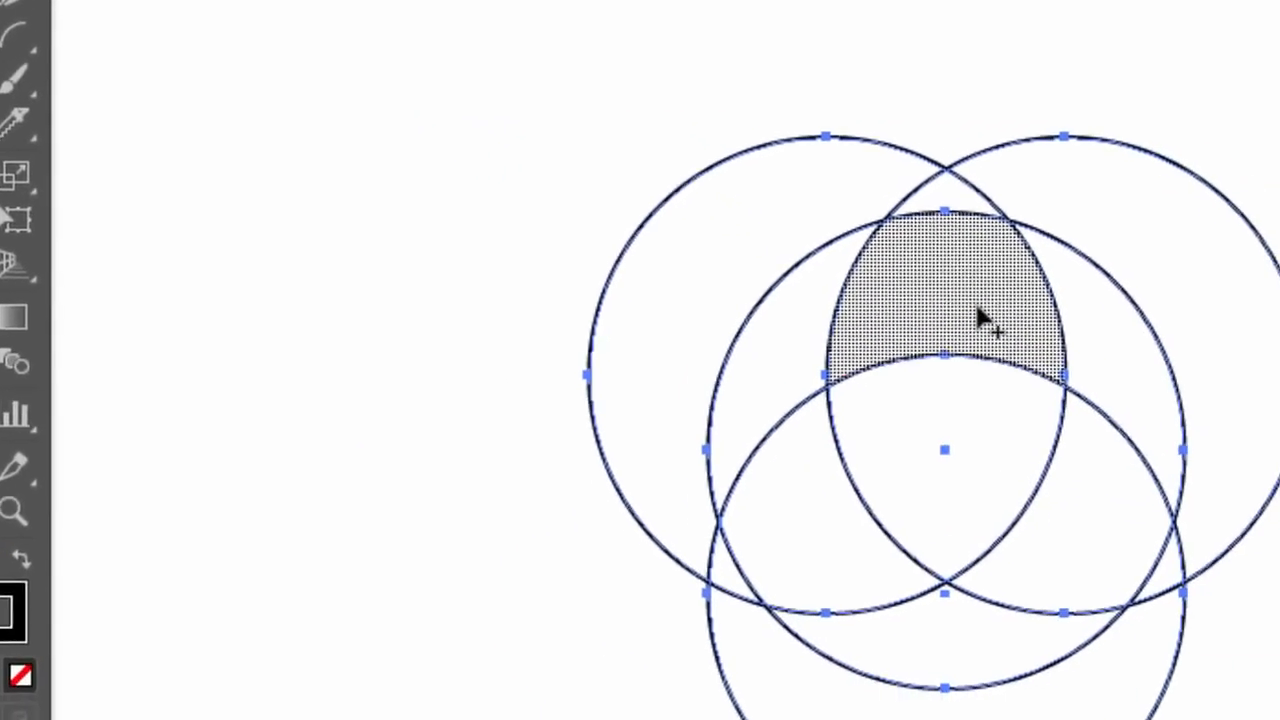
mouse_move(980, 318)
mouse_down()
mouse_move(1119, 357)
mouse_move(1068, 381)
mouse_up()
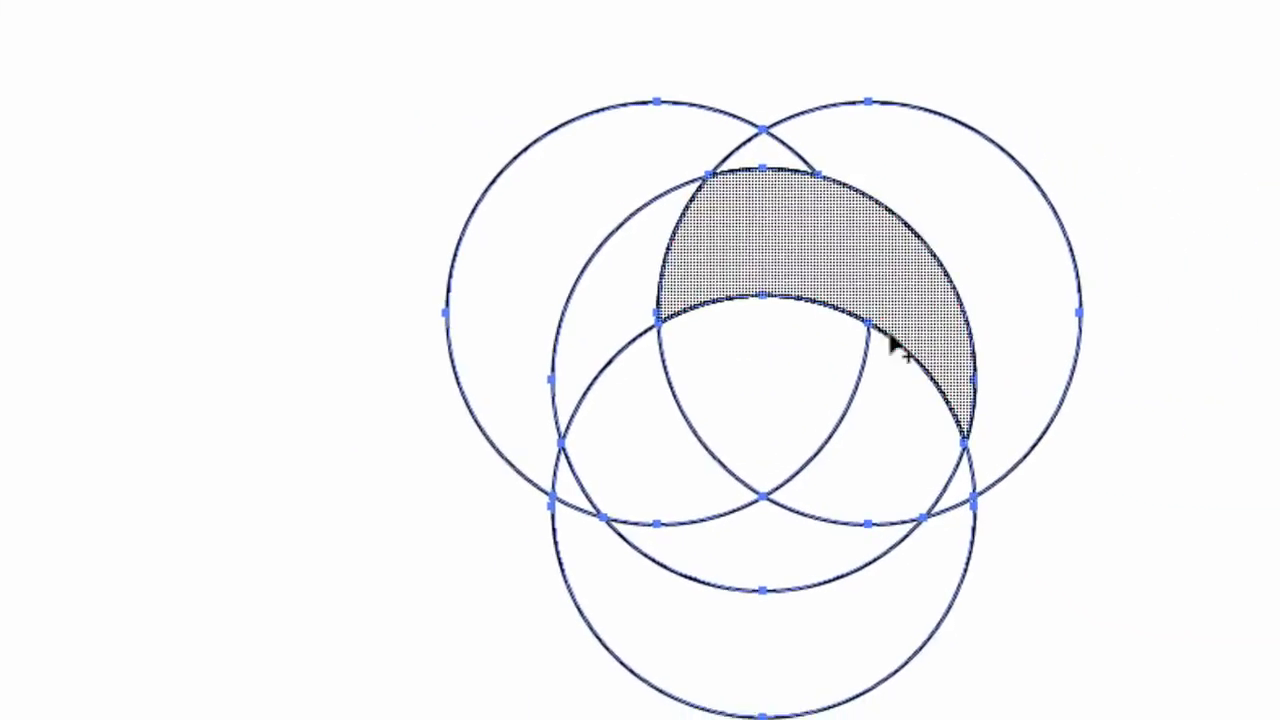
drag(1085, 507, 1017, 644)
drag(712, 500, 654, 480)
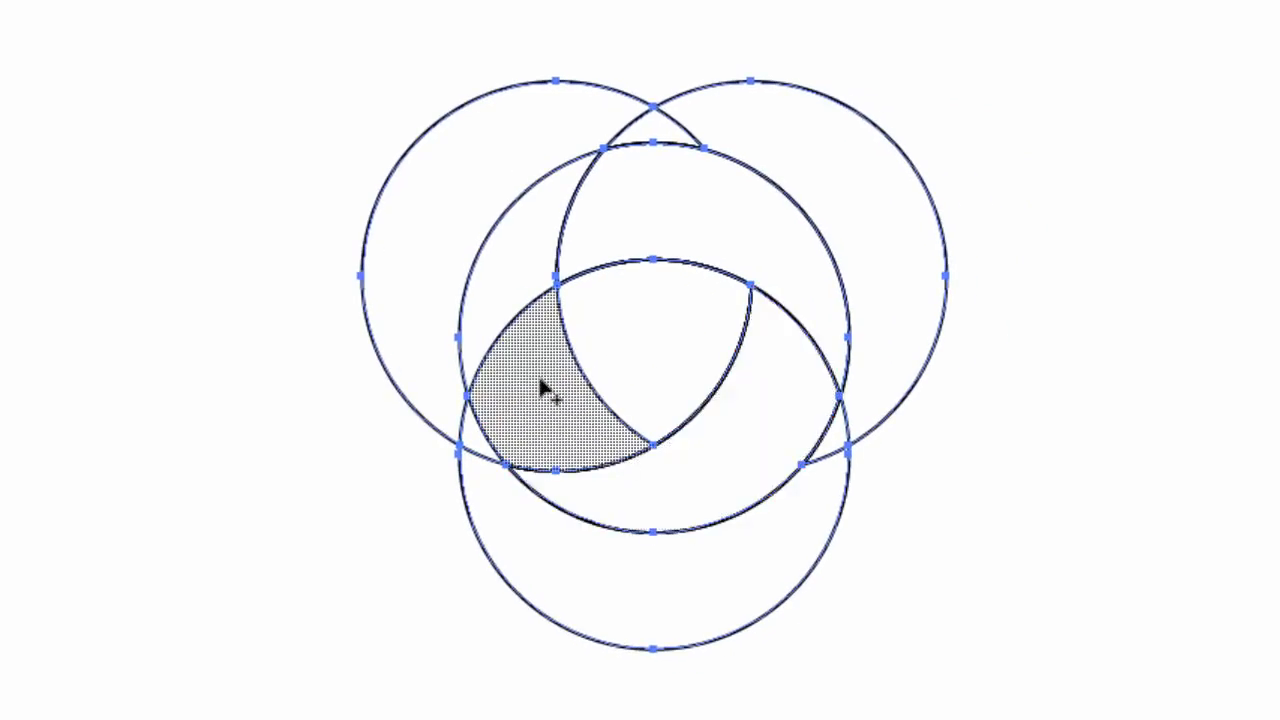
mouse_move(543, 386)
mouse_down()
mouse_move(497, 326)
mouse_move(410, 330)
mouse_up()
key(v)
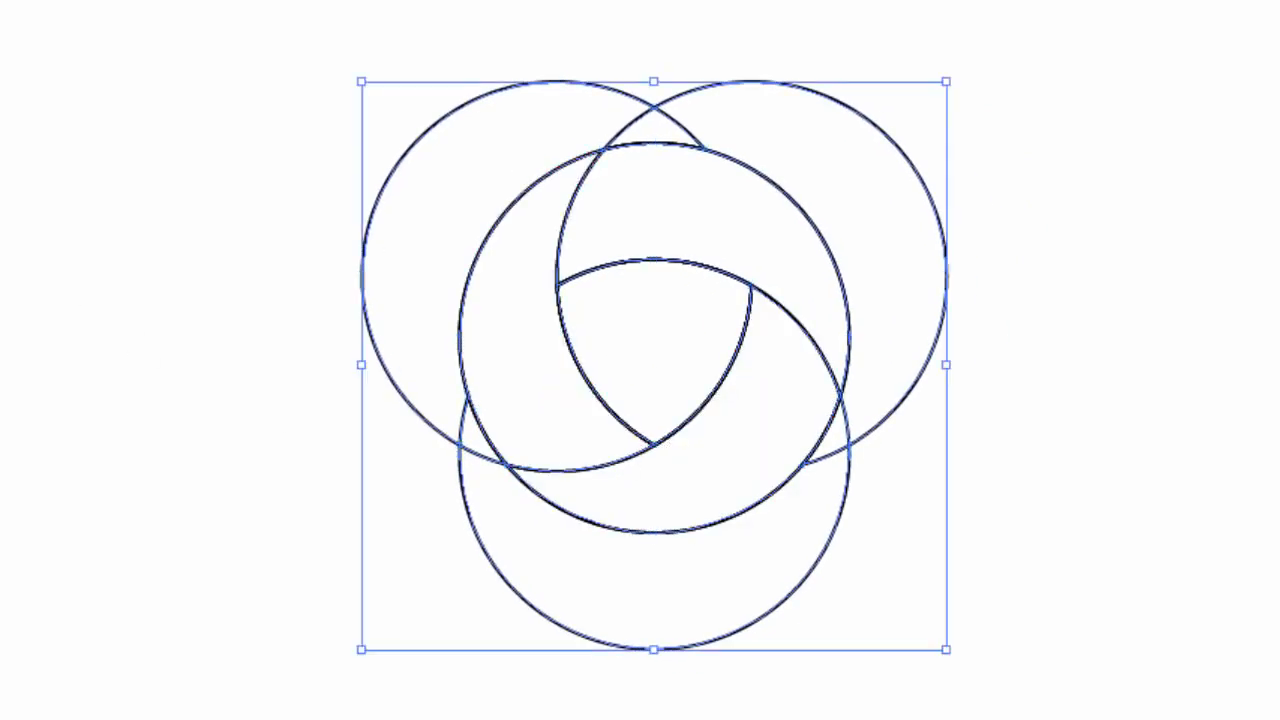
click(105, 118)
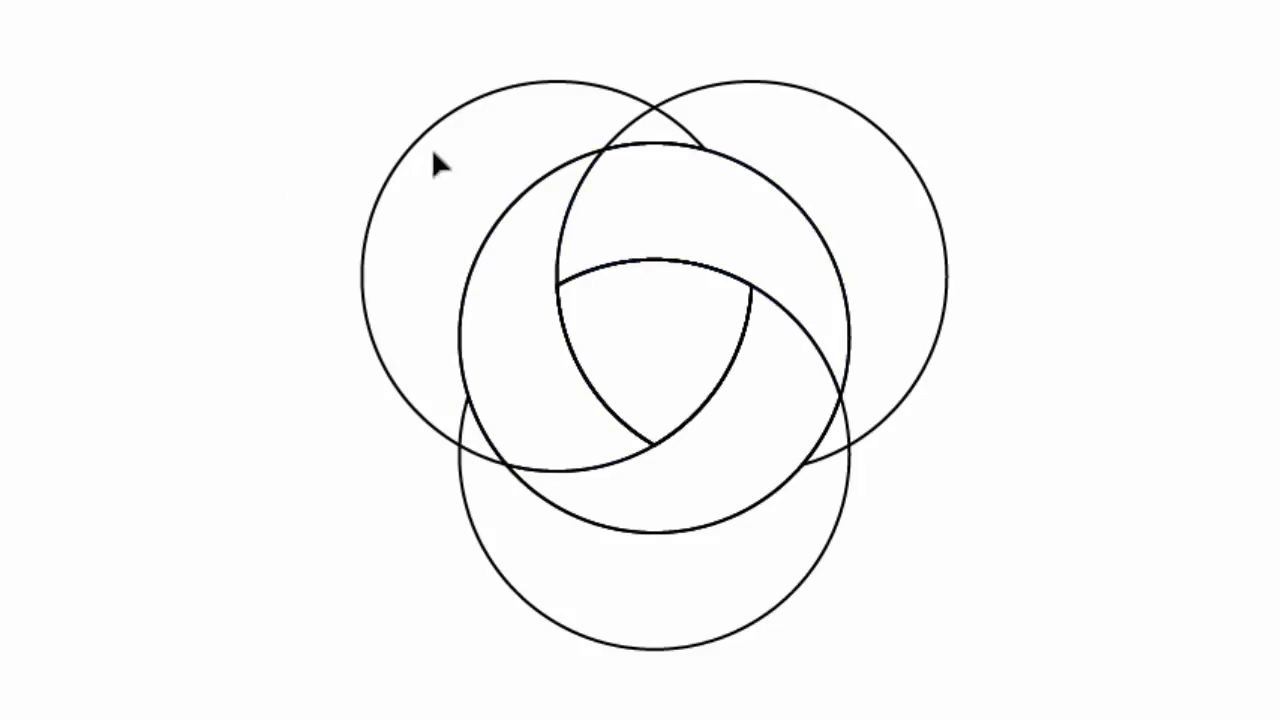
Step: Delete all leftover circle pieces, including the middle triangle, keeping only the three merged blade shapes
click(746, 168)
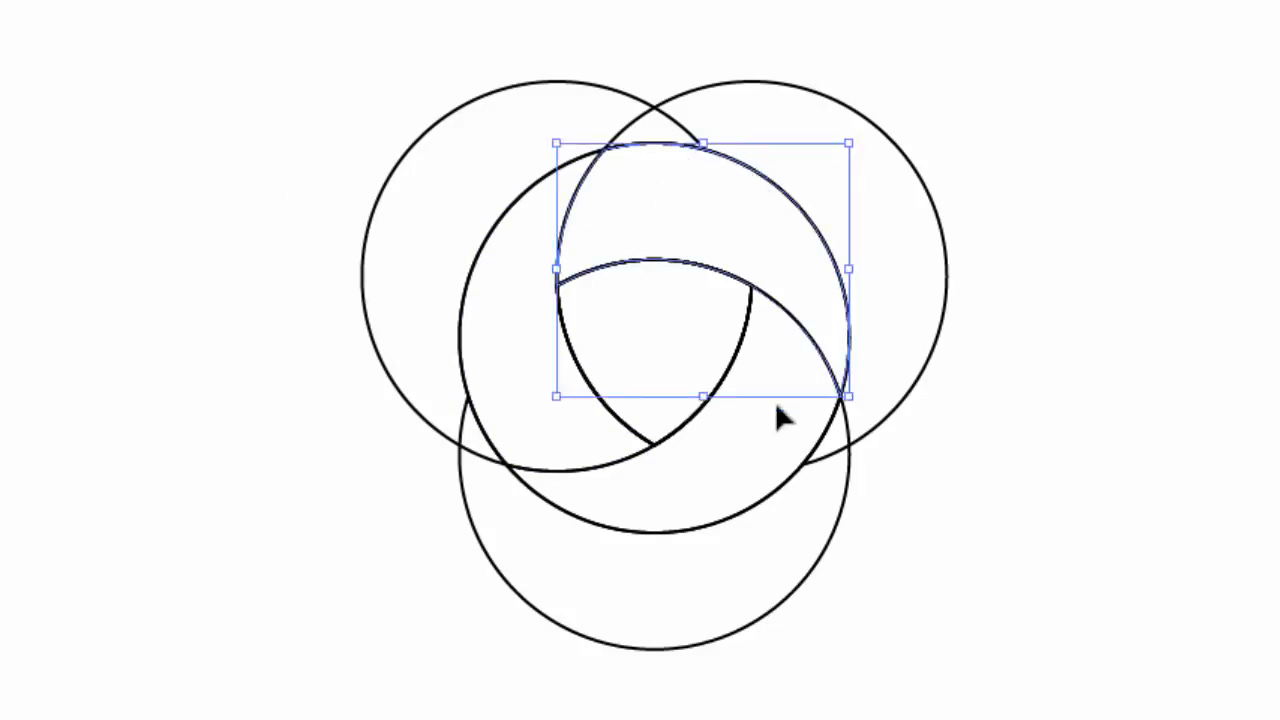
shift+click(761, 500)
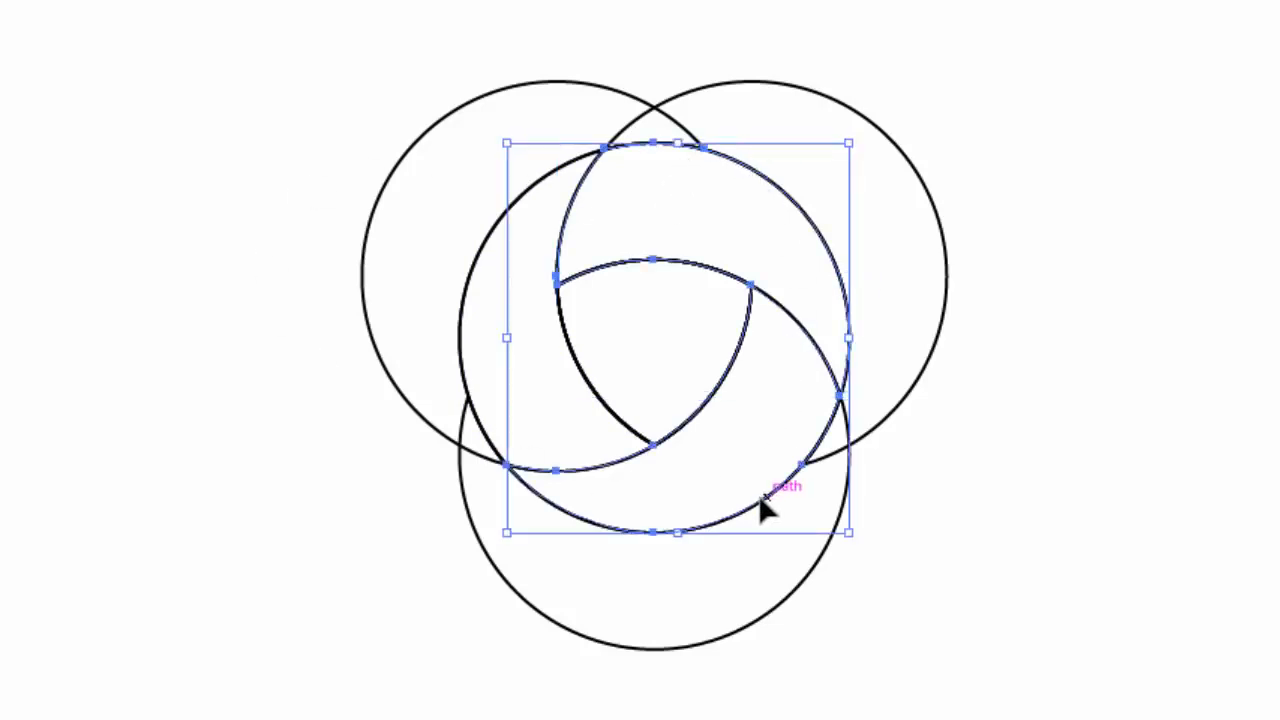
shift+click(463, 343)
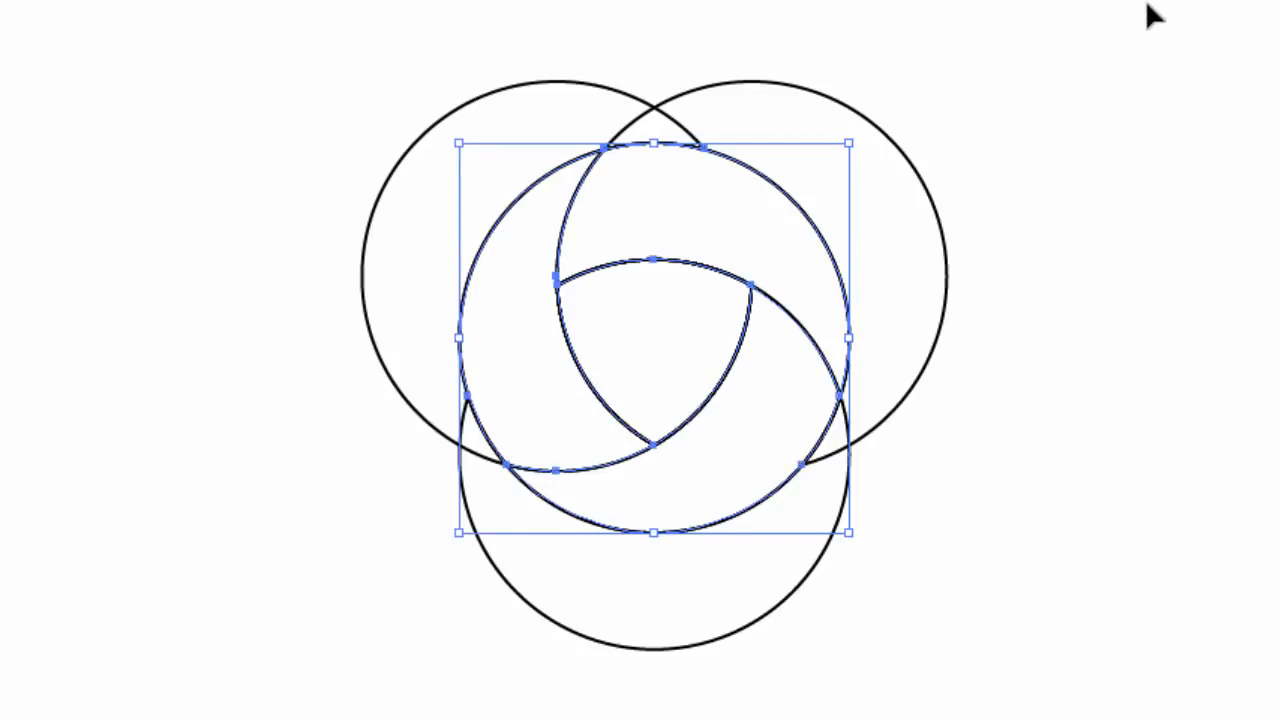
drag(740, 283, 184, 698)
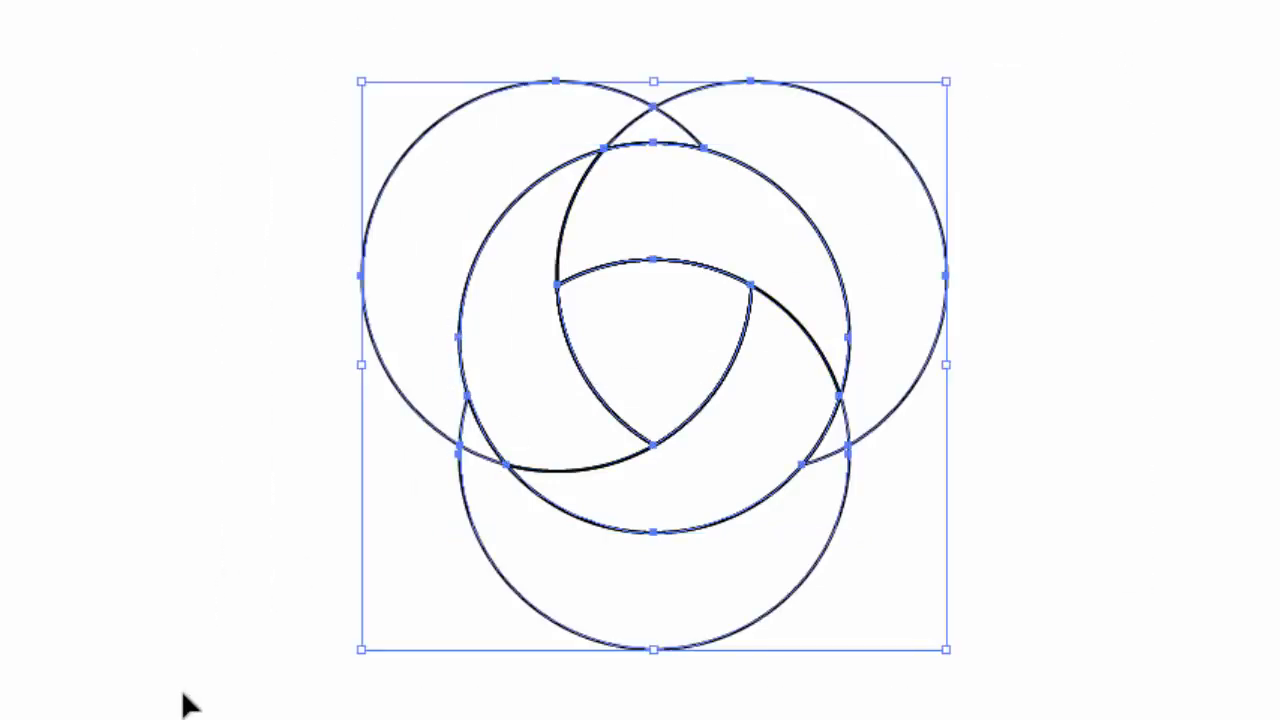
key(Delete)
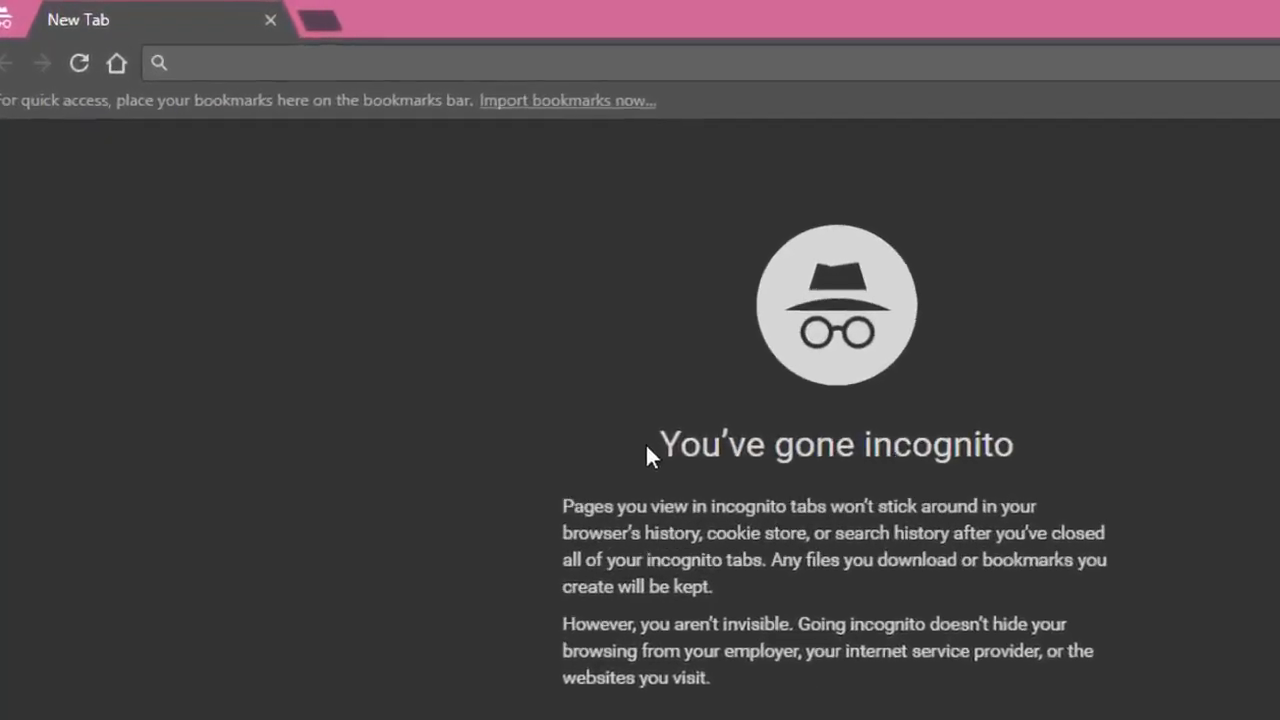
Step: Open the website uigradients.com in the Chrome browser
click(195, 66)
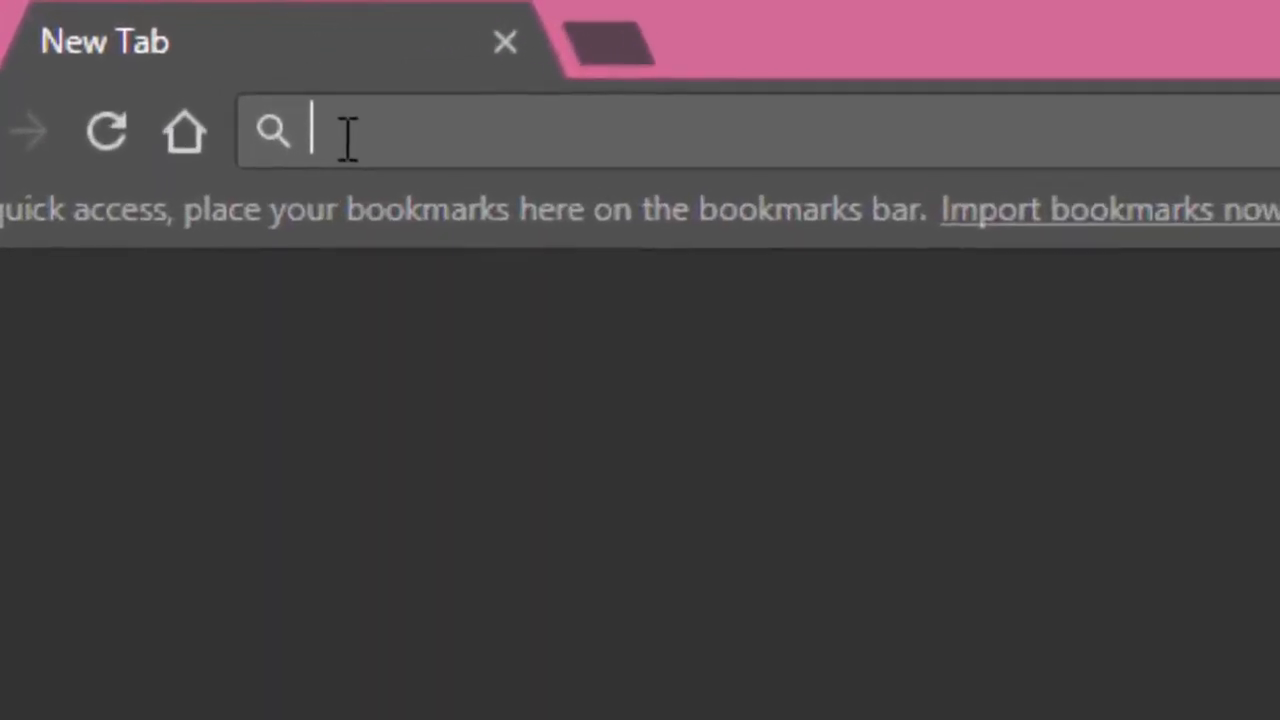
text(ui)
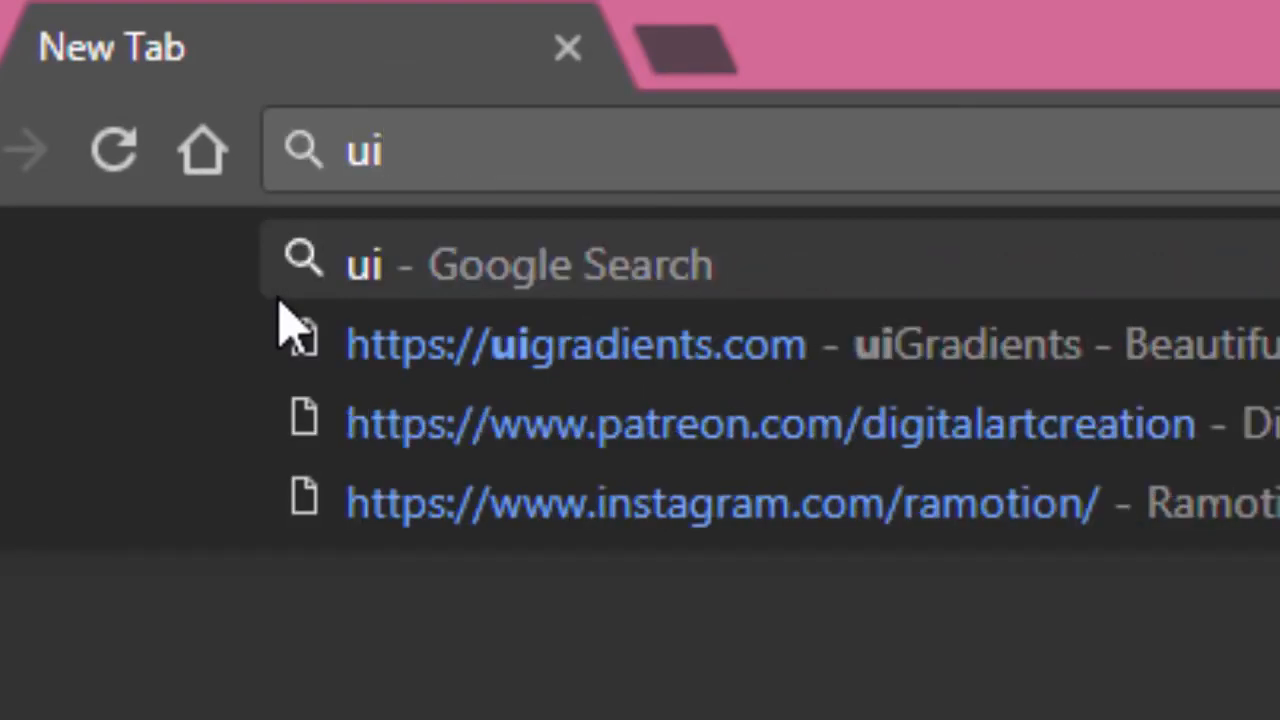
text(gradient)
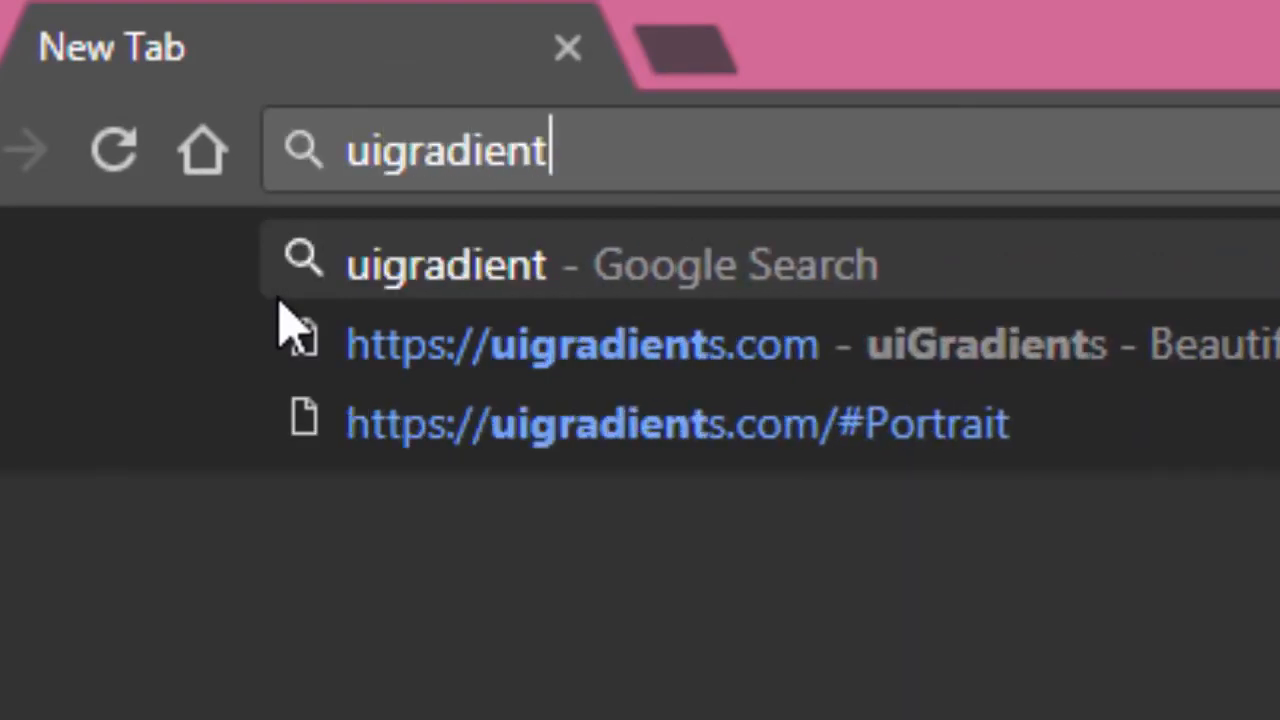
text(s.com)
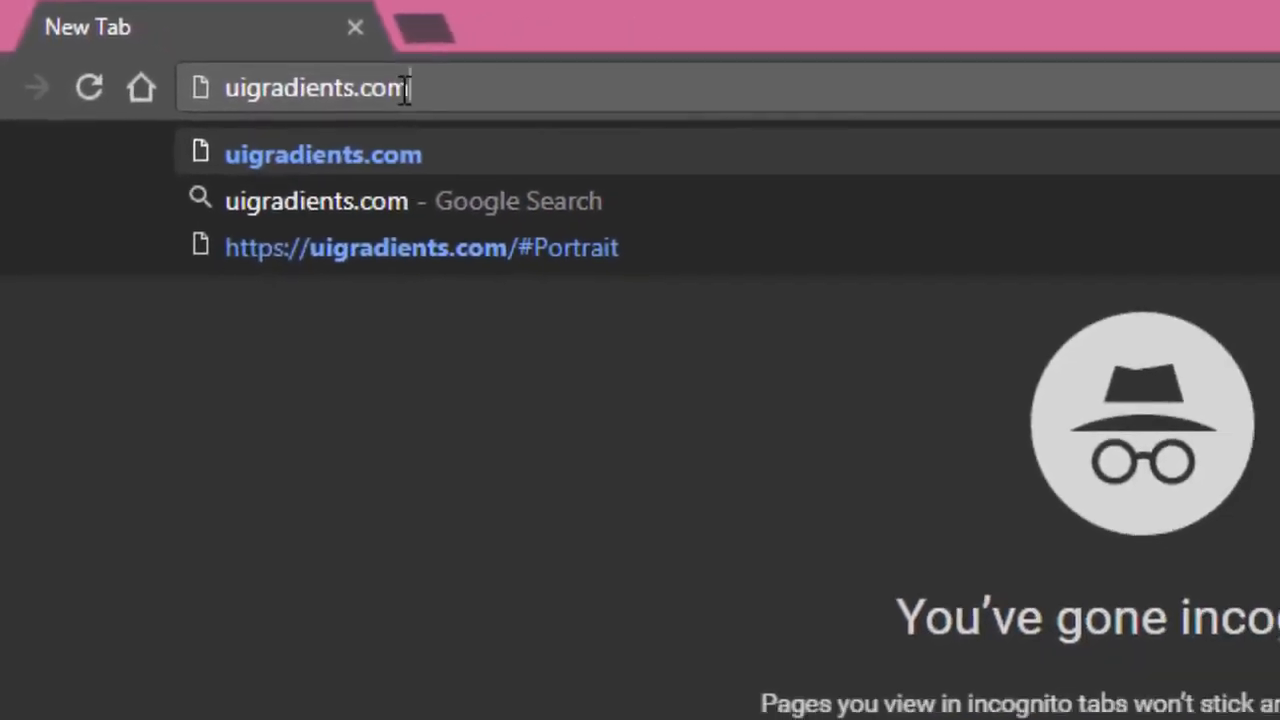
drag(545, 120, 252, 120)
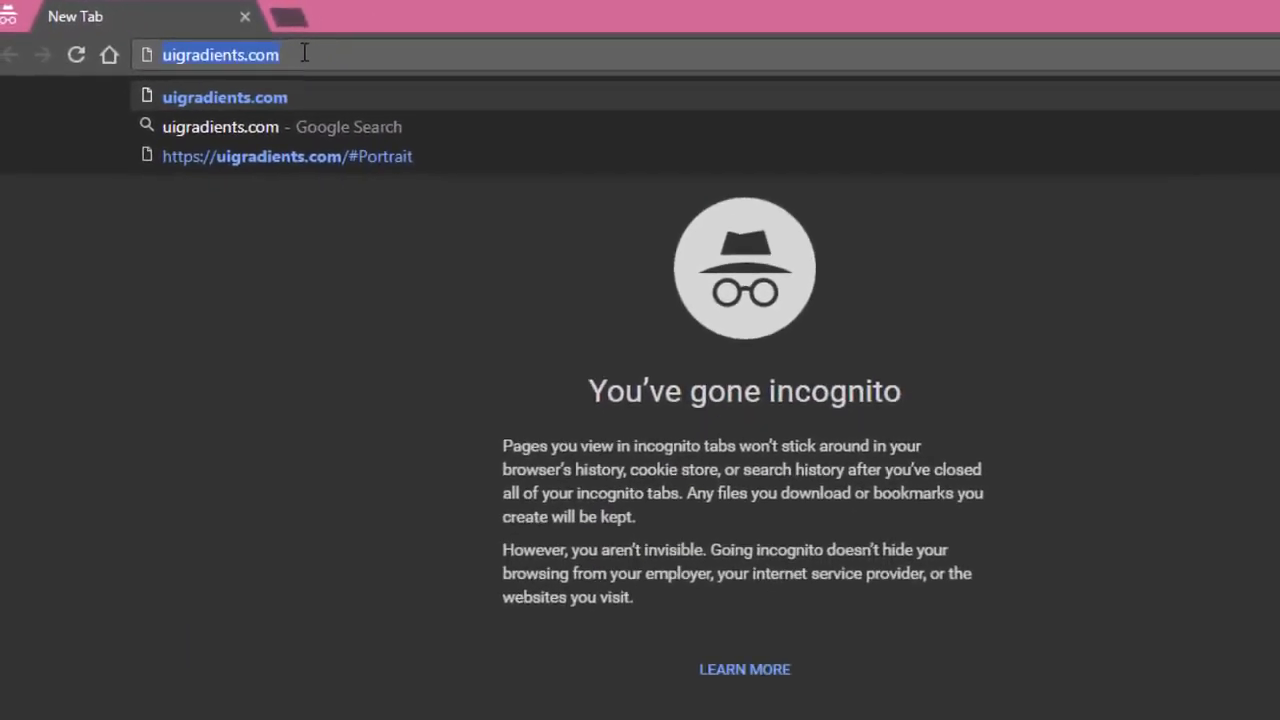
key(Return)
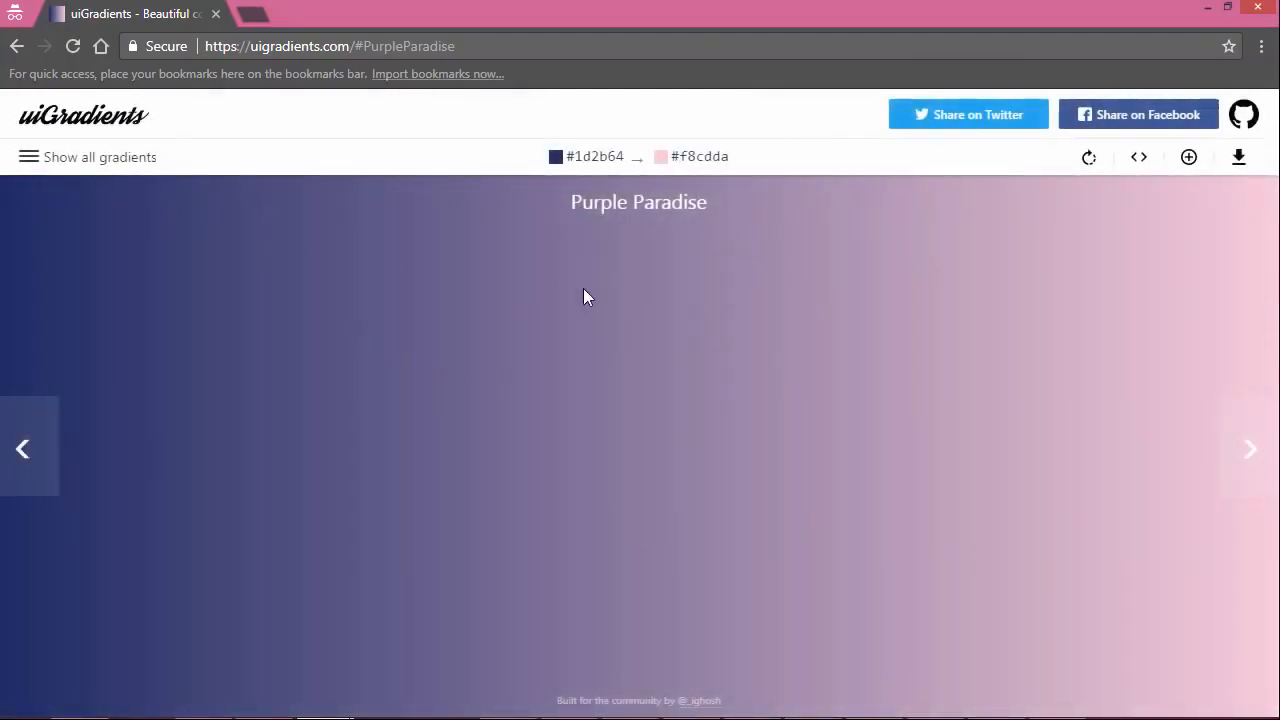
Step: Show all gradients, filter them by red, orange, yellow and green in turn, and look through the green ones
click(88, 162)
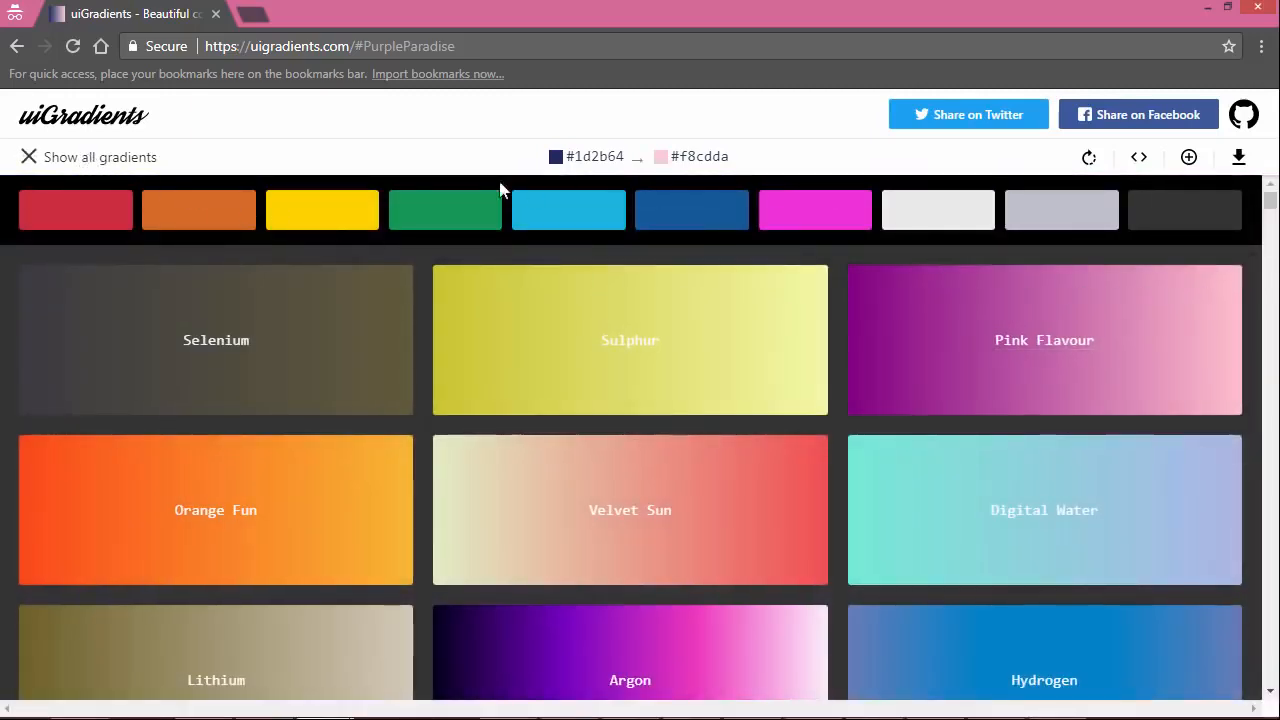
click(96, 218)
click(200, 216)
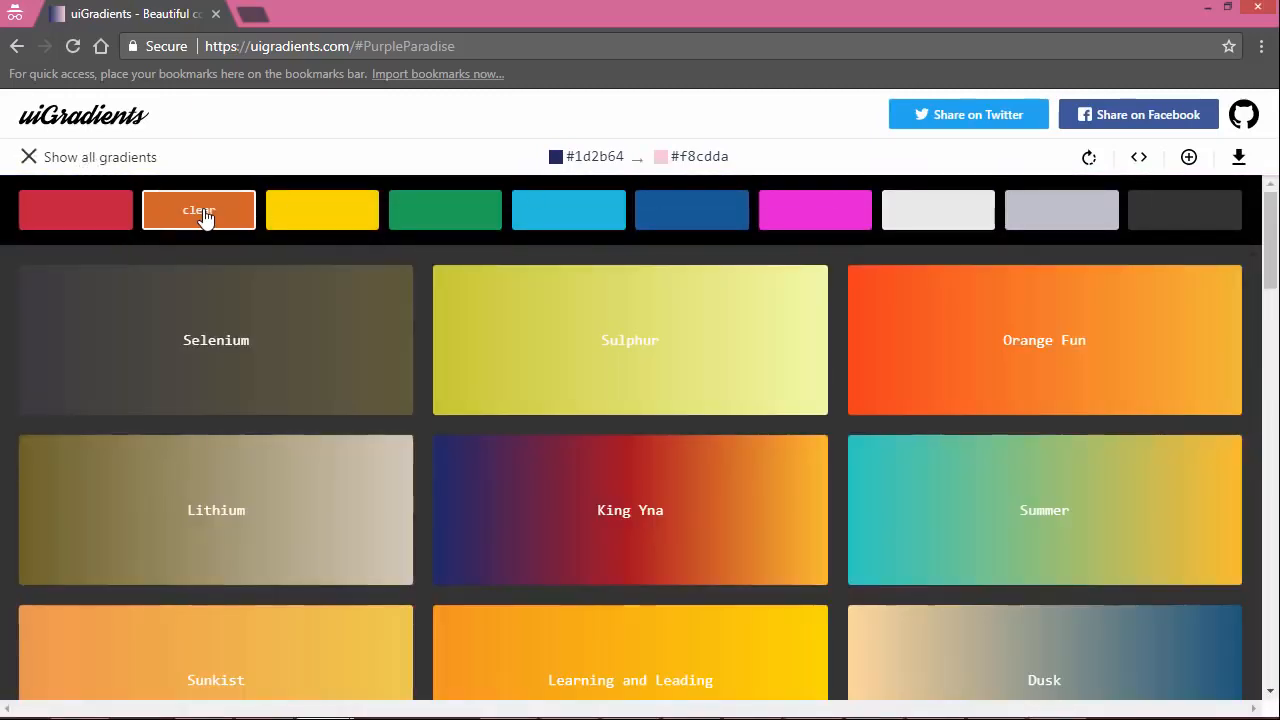
click(336, 222)
click(451, 228)
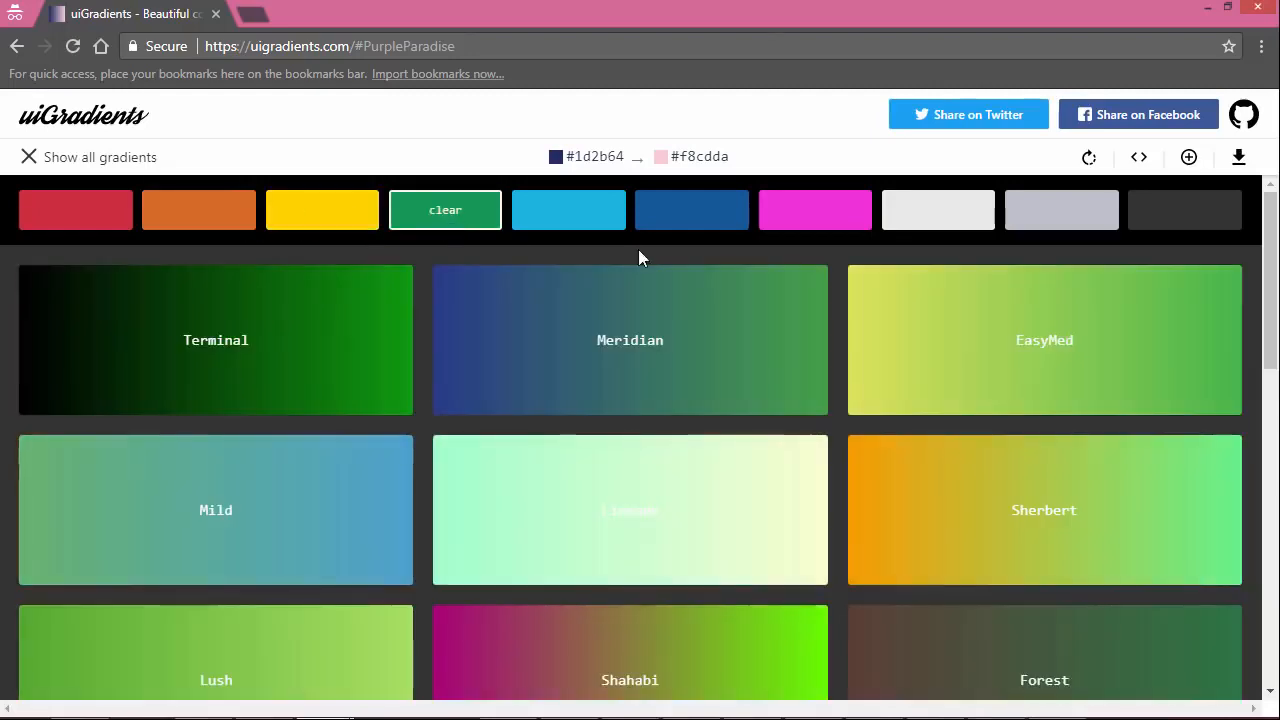
scroll(700, 486, down, 10)
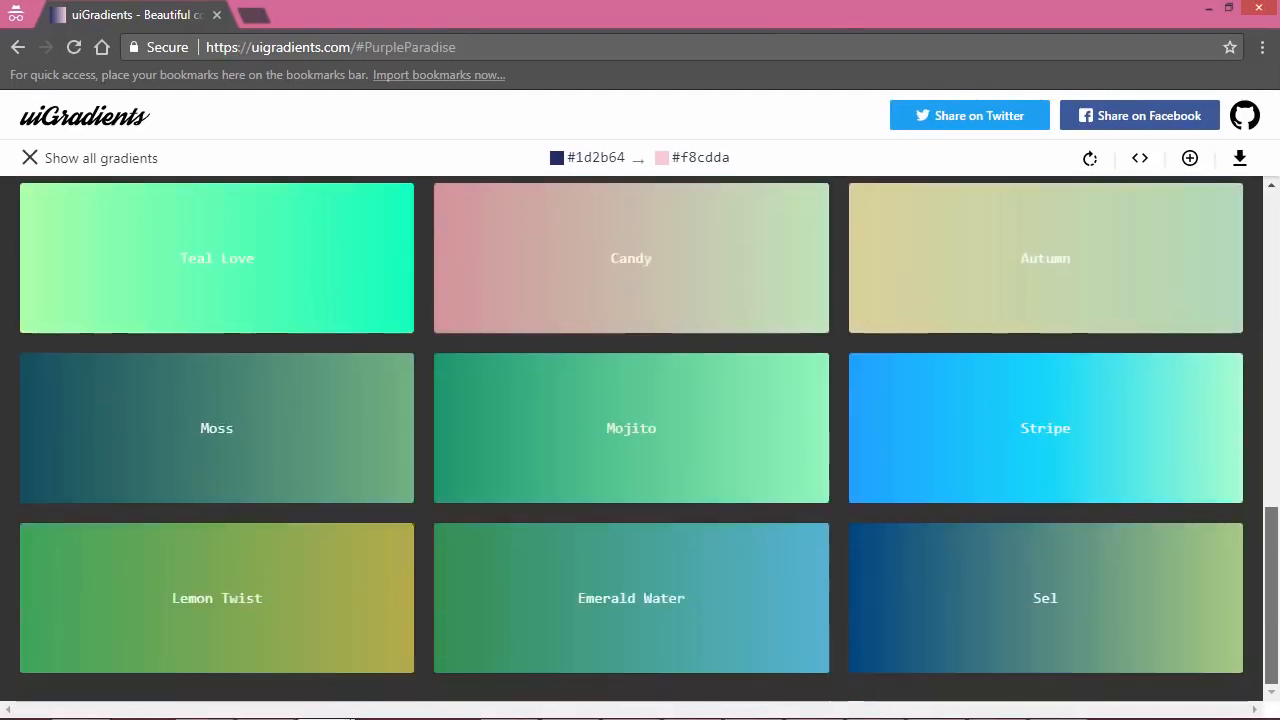
scroll(640, 440, up, 10)
Step: Look through the gradients filtered by orange, and switch the color filter to red
click(255, 210)
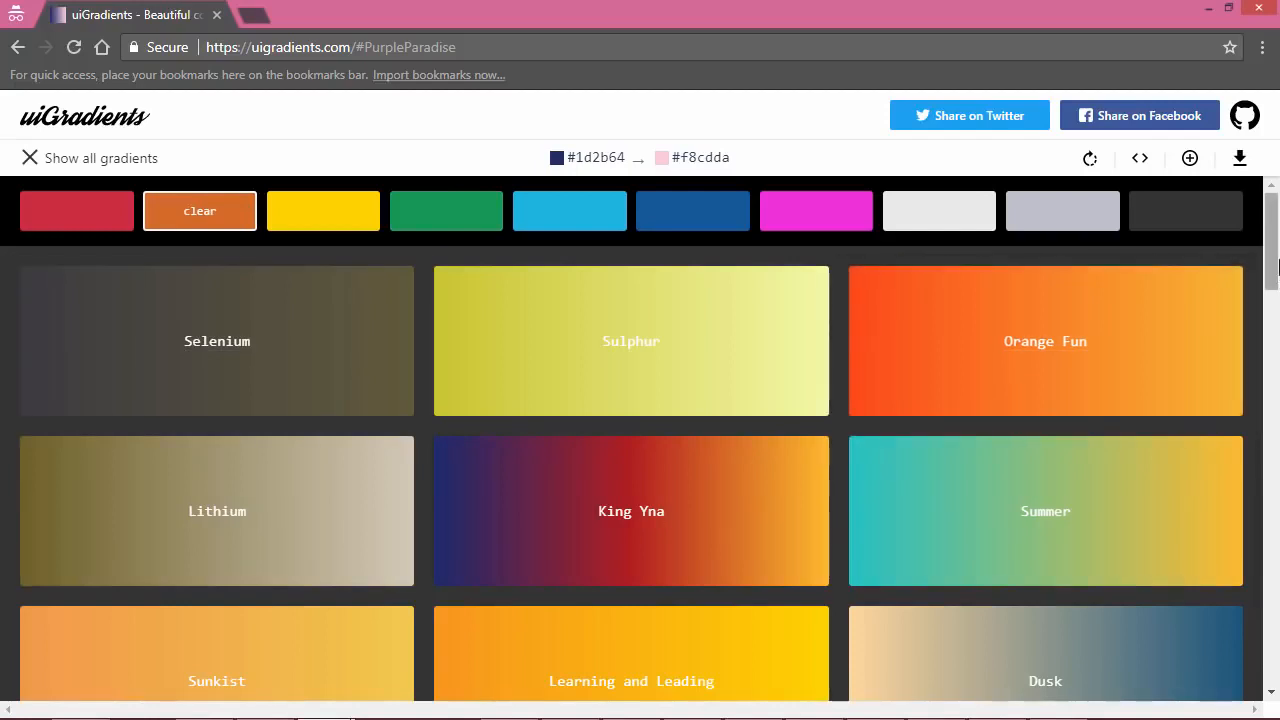
scroll(1100, 600, down, 7)
scroll(1100, 600, up, 3)
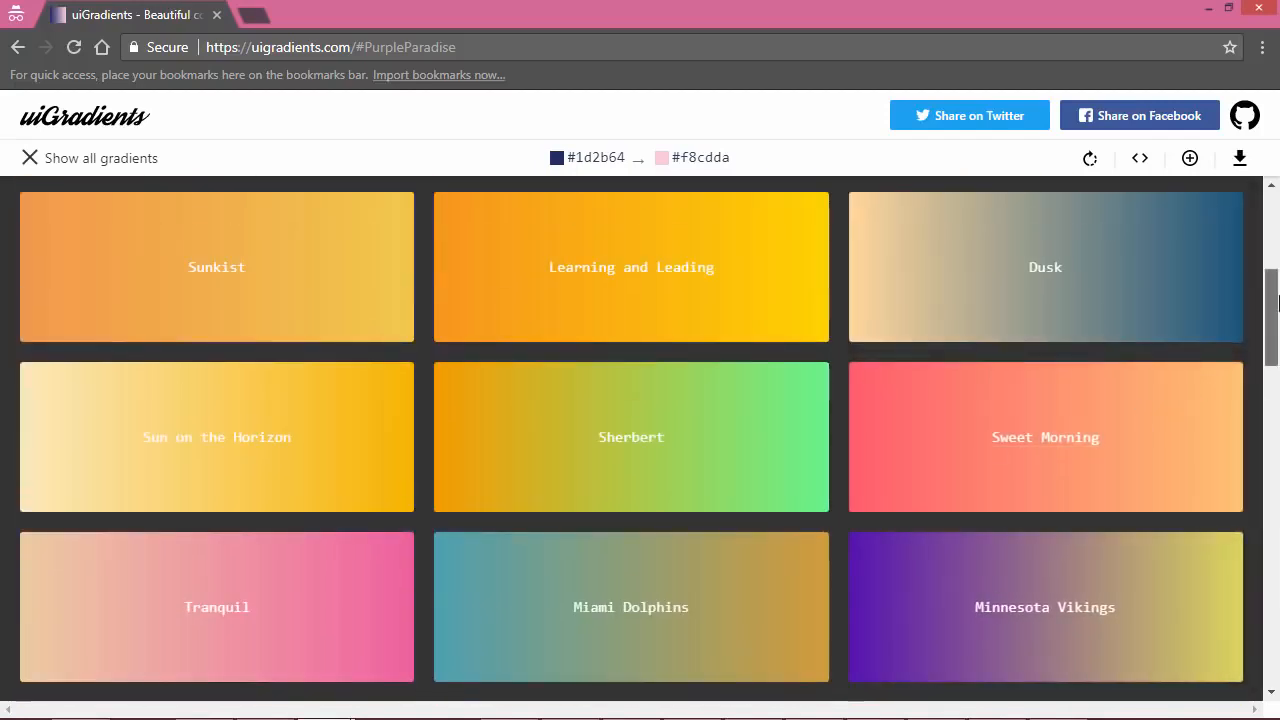
drag(1277, 303, 1277, 362)
click(89, 208)
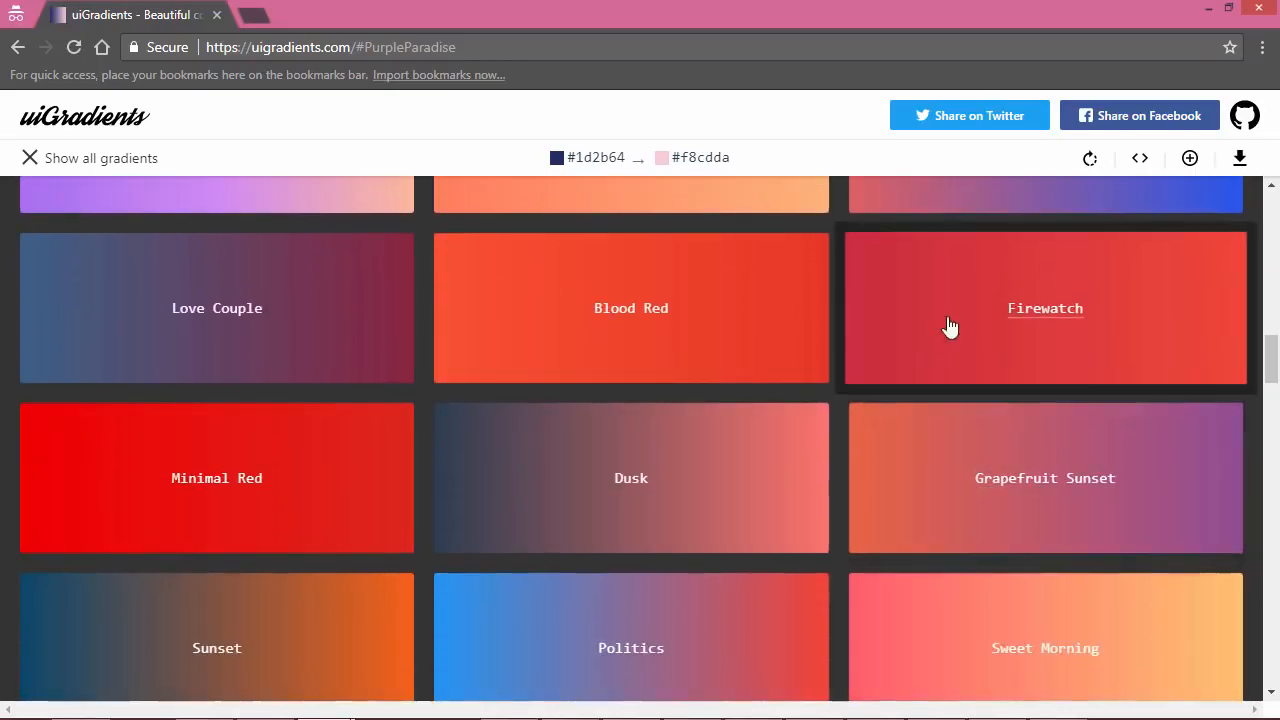
Step: Choose the Firewatch gradient on uiGradients, and switch to Illustrator to check its two swatches, #ef473a and #cb2d3e
click(1047, 322)
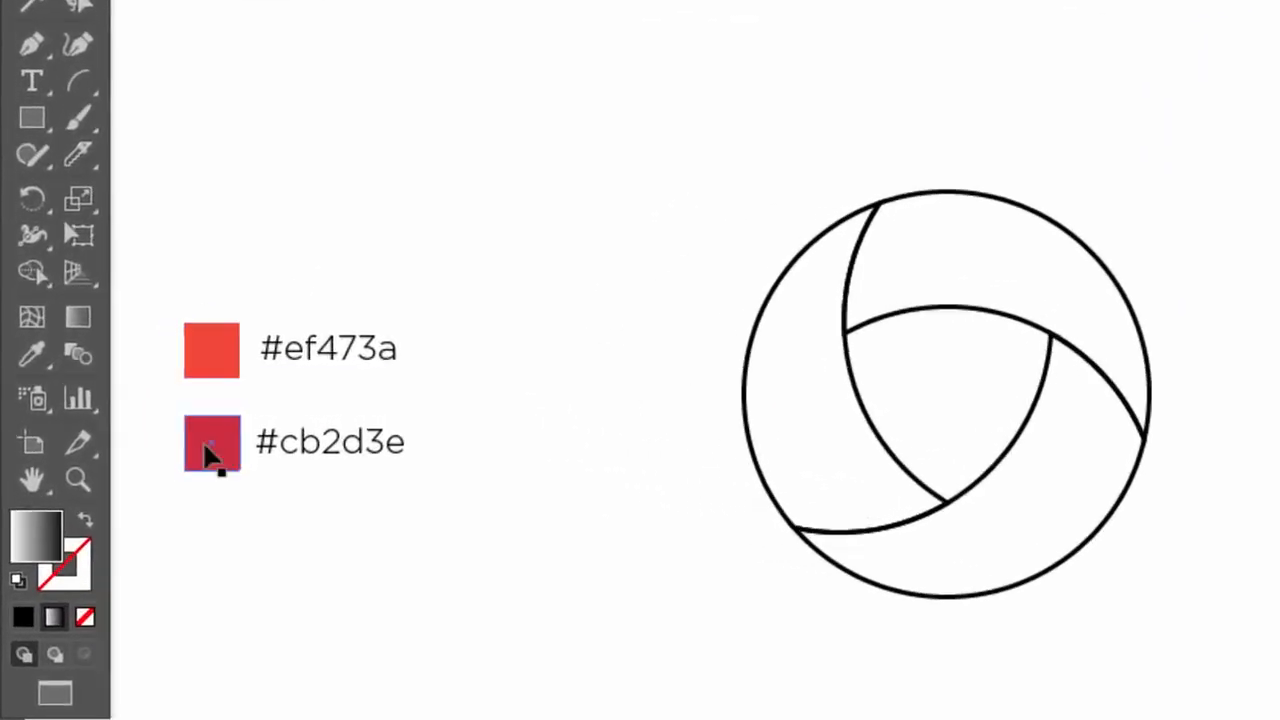
click(216, 360)
click(212, 450)
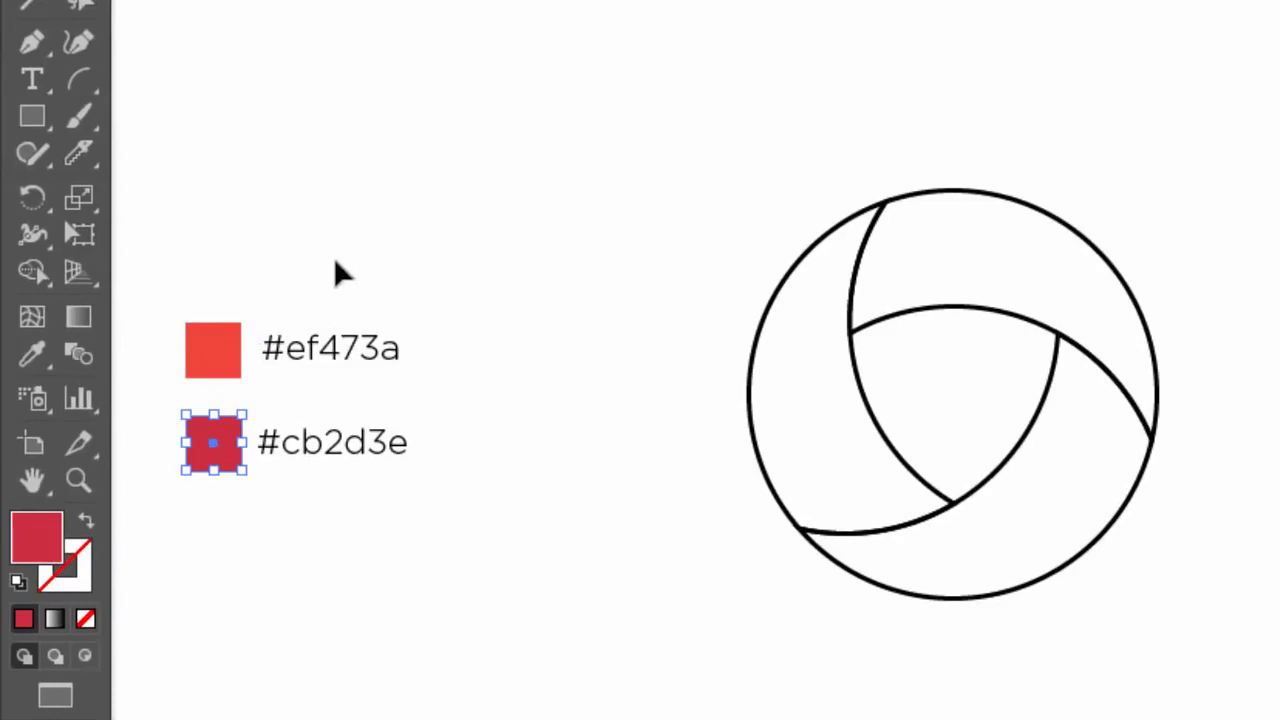
drag(452, 340, 304, 547)
click(511, 403)
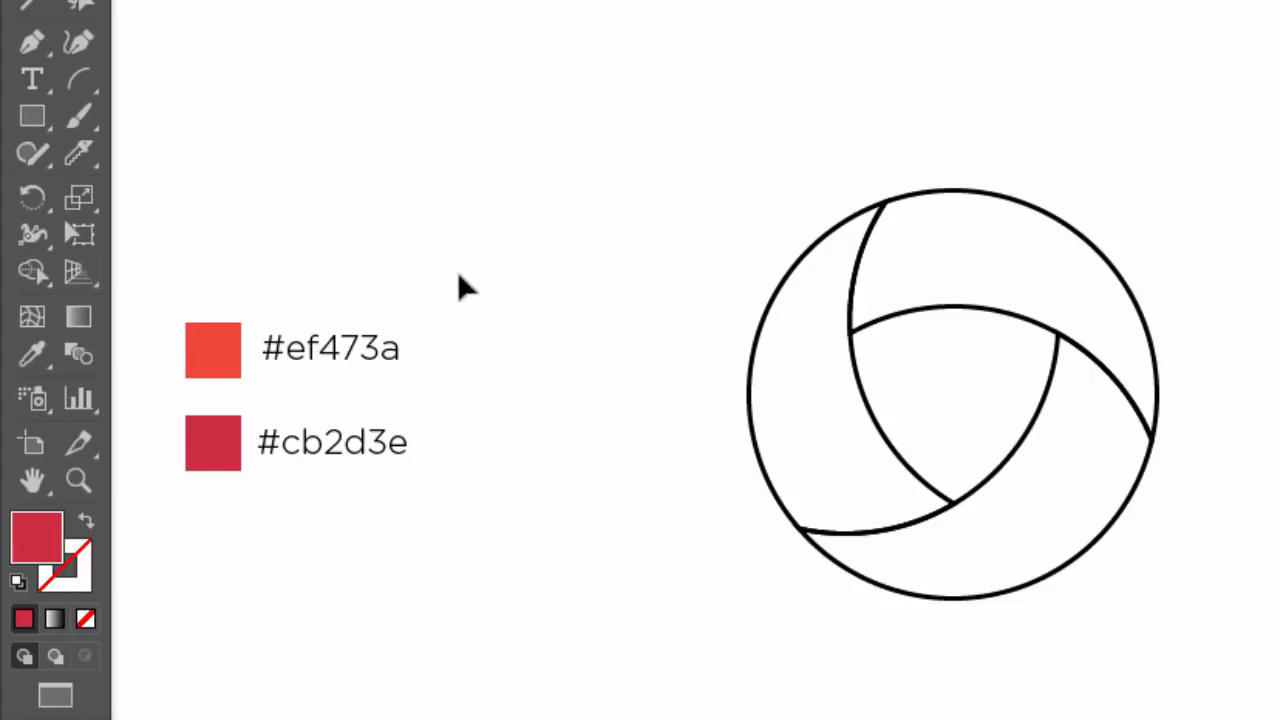
Step: Draw a wide rectangle above the two color swatches and fill it with the default white-to-black linear gradient
drag(29, 114, 136, 112)
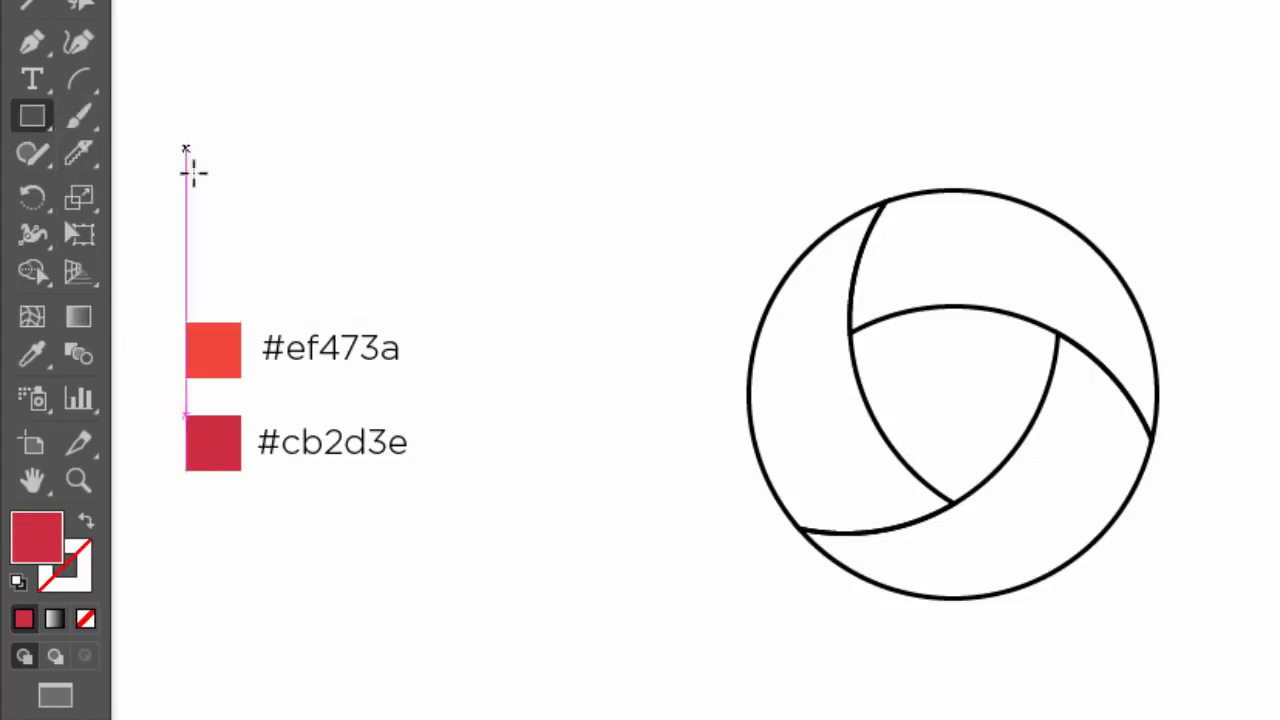
mouse_move(186, 216)
mouse_down()
mouse_move(400, 268)
mouse_move(418, 146)
mouse_up()
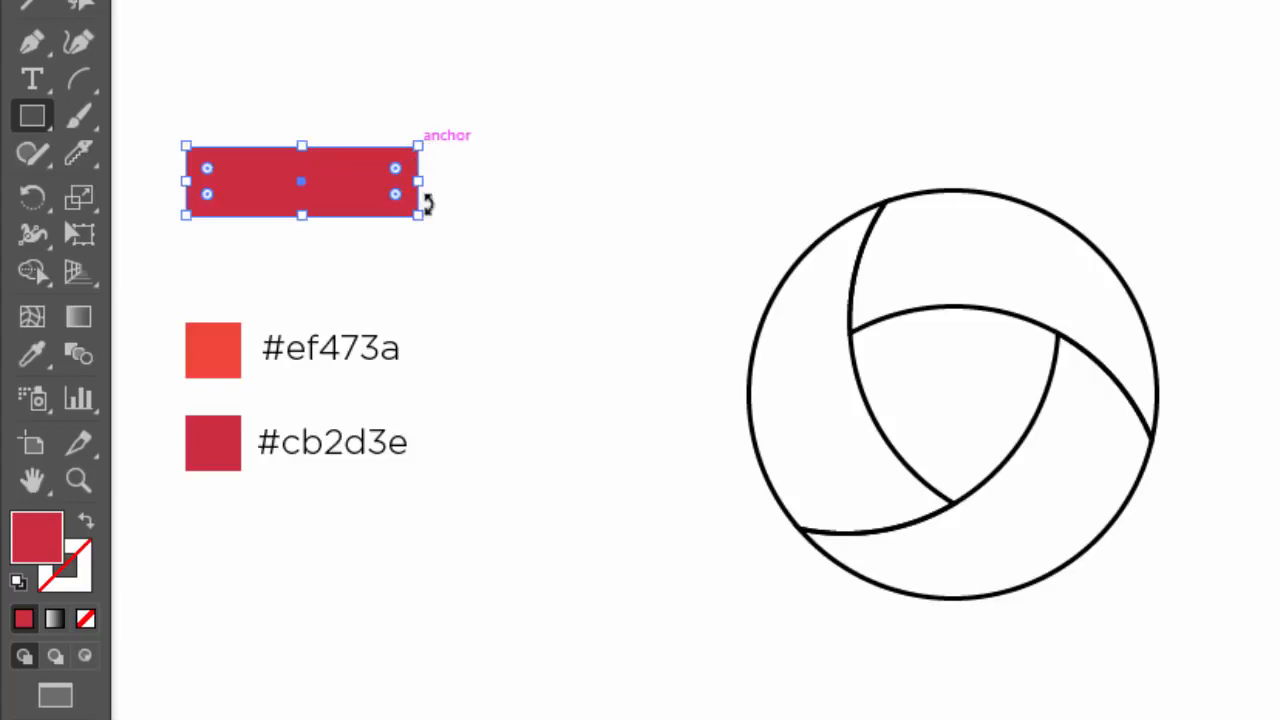
click(56, 619)
click(78, 316)
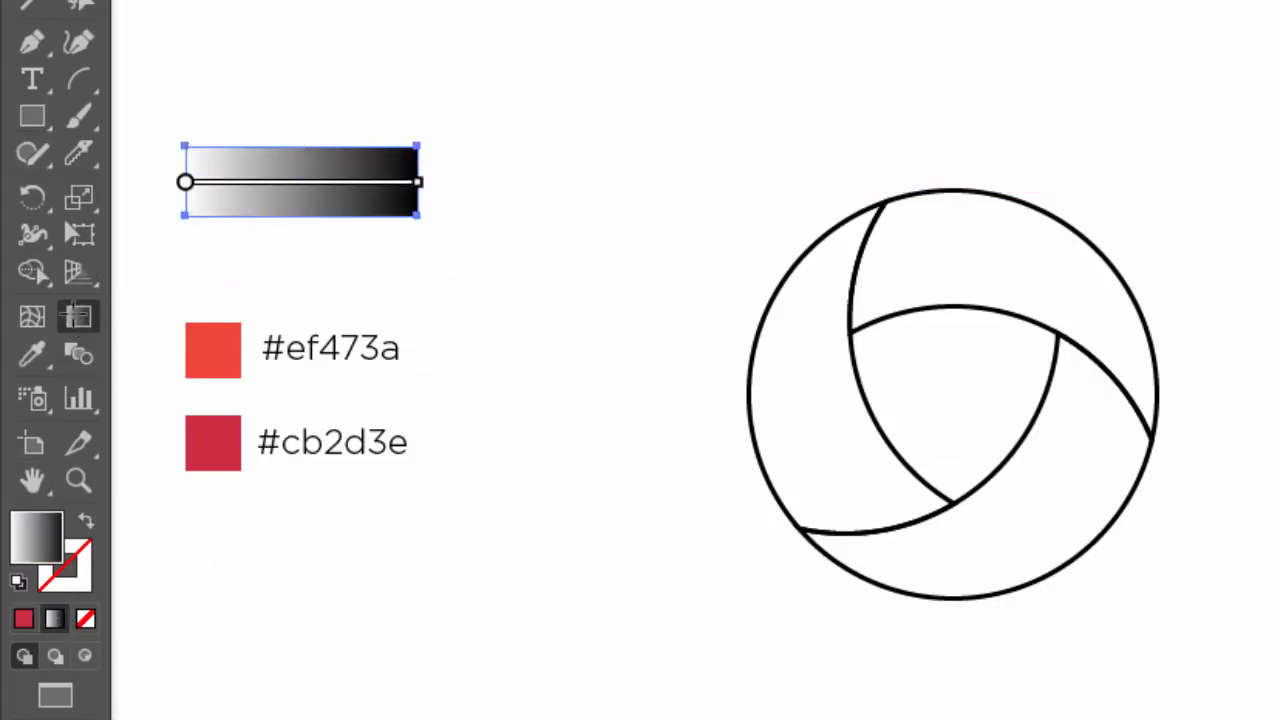
mouse_move(203, 180)
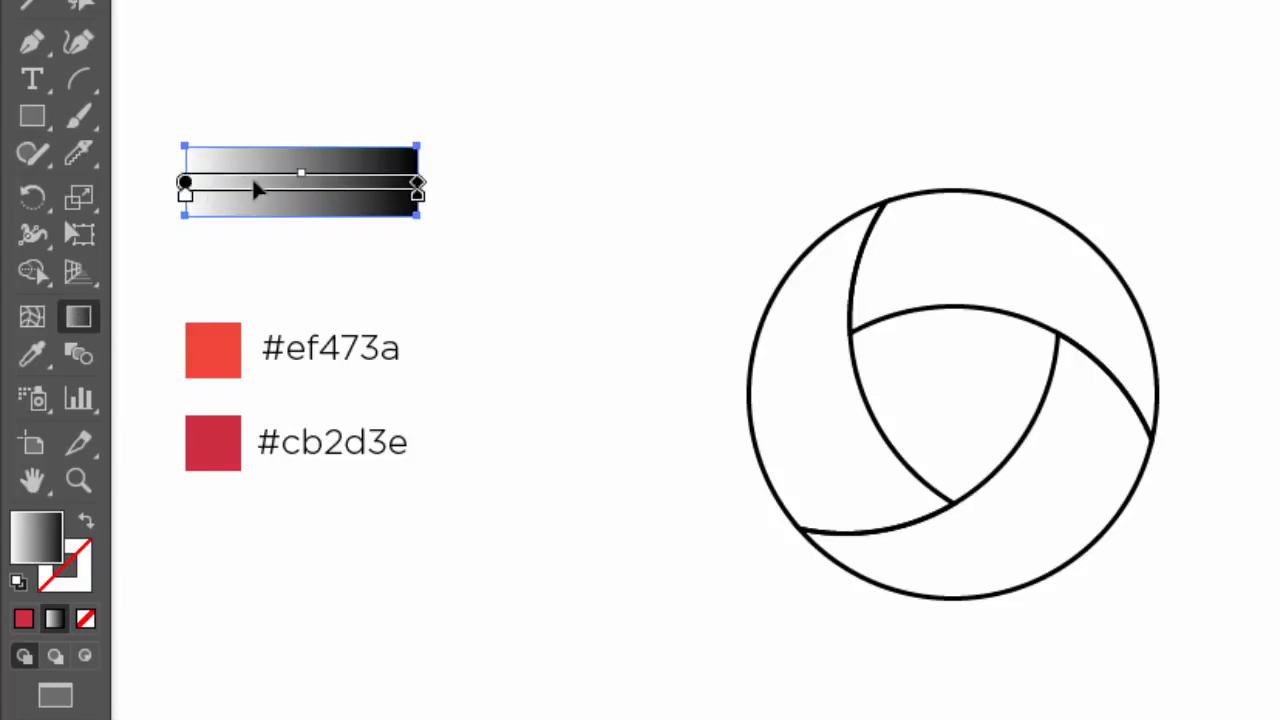
Step: Copy the hex code cb2d3e, without the # sign, from the dark red swatch's text label
click(25, 82)
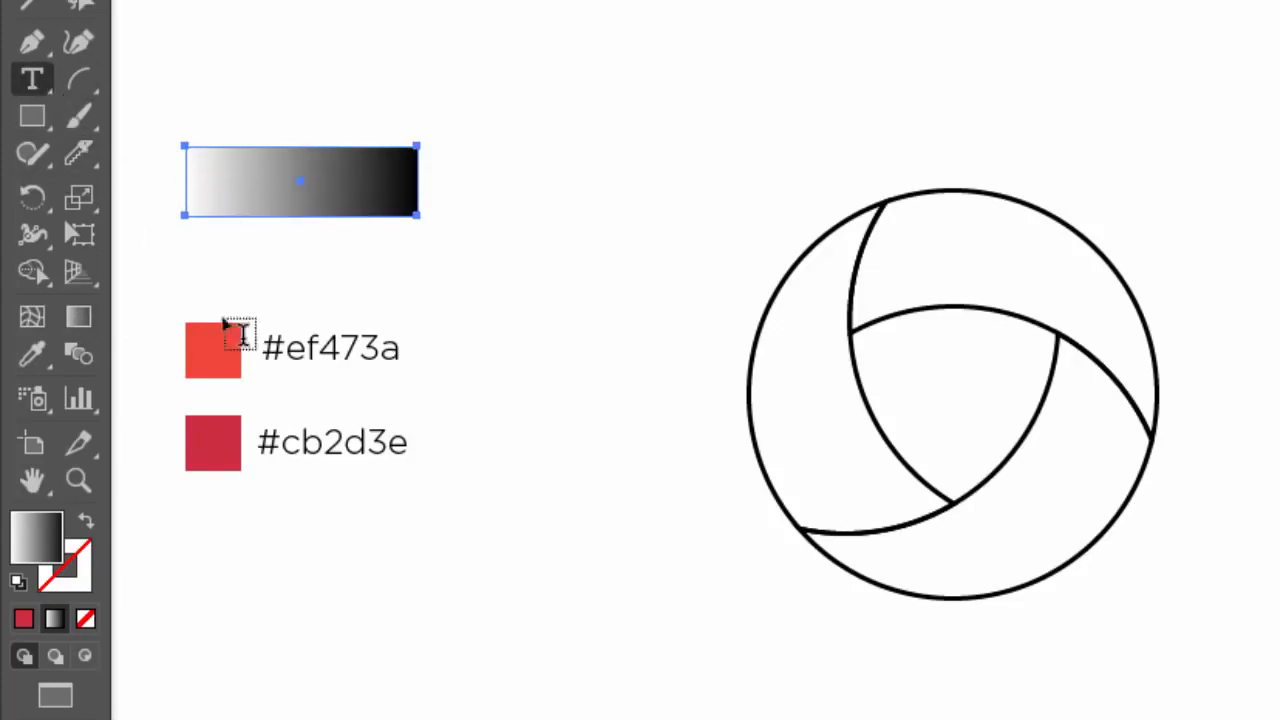
drag(283, 441, 410, 441)
key(cmd+c)
click(145, 0)
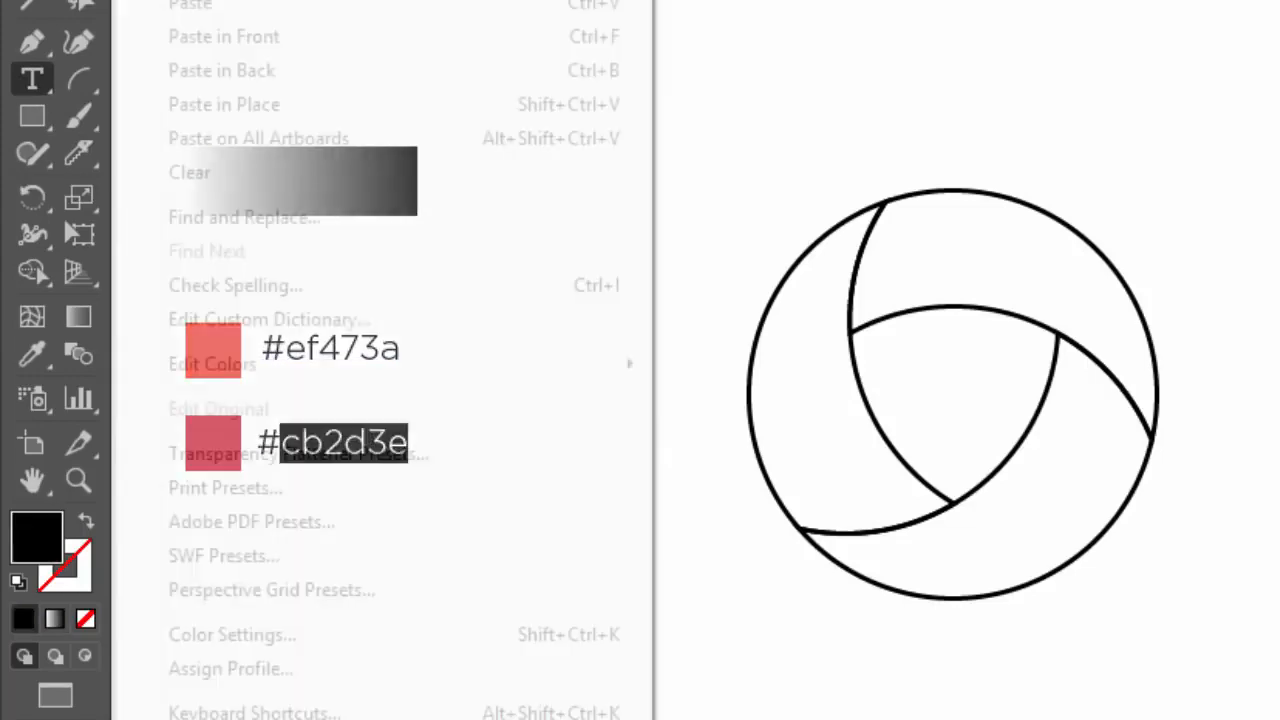
click(308, 0)
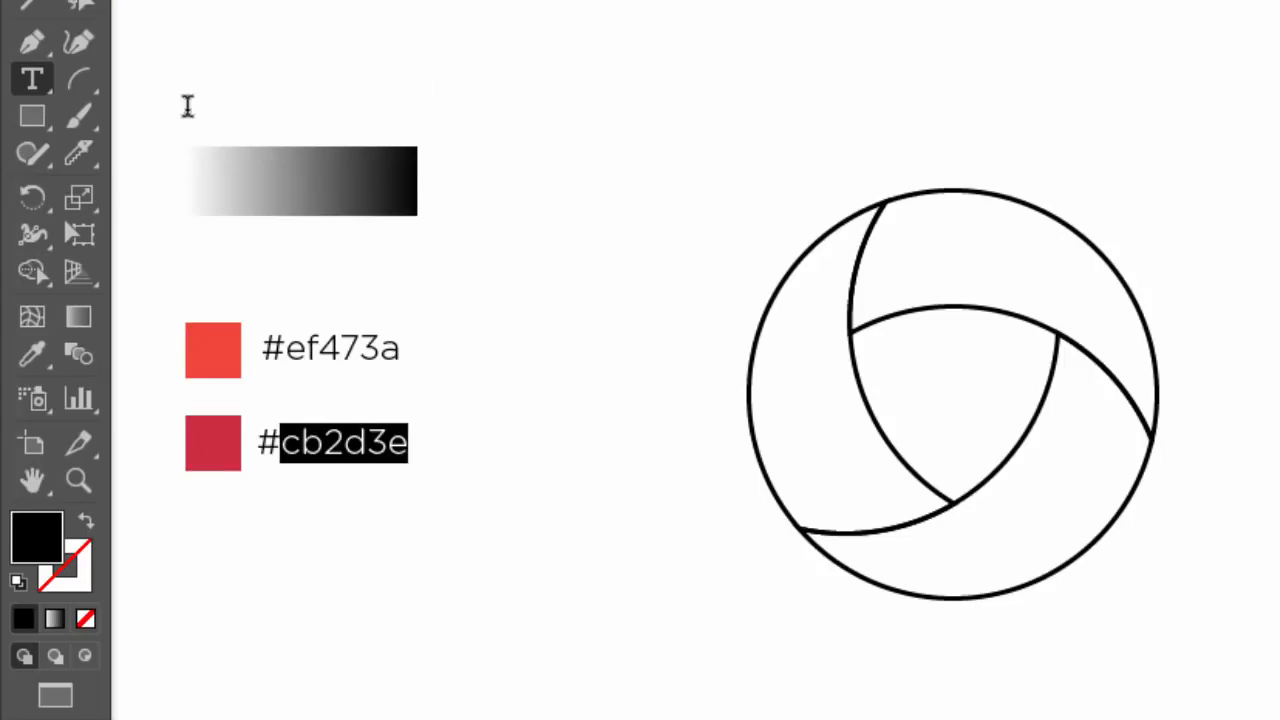
click(31, 4)
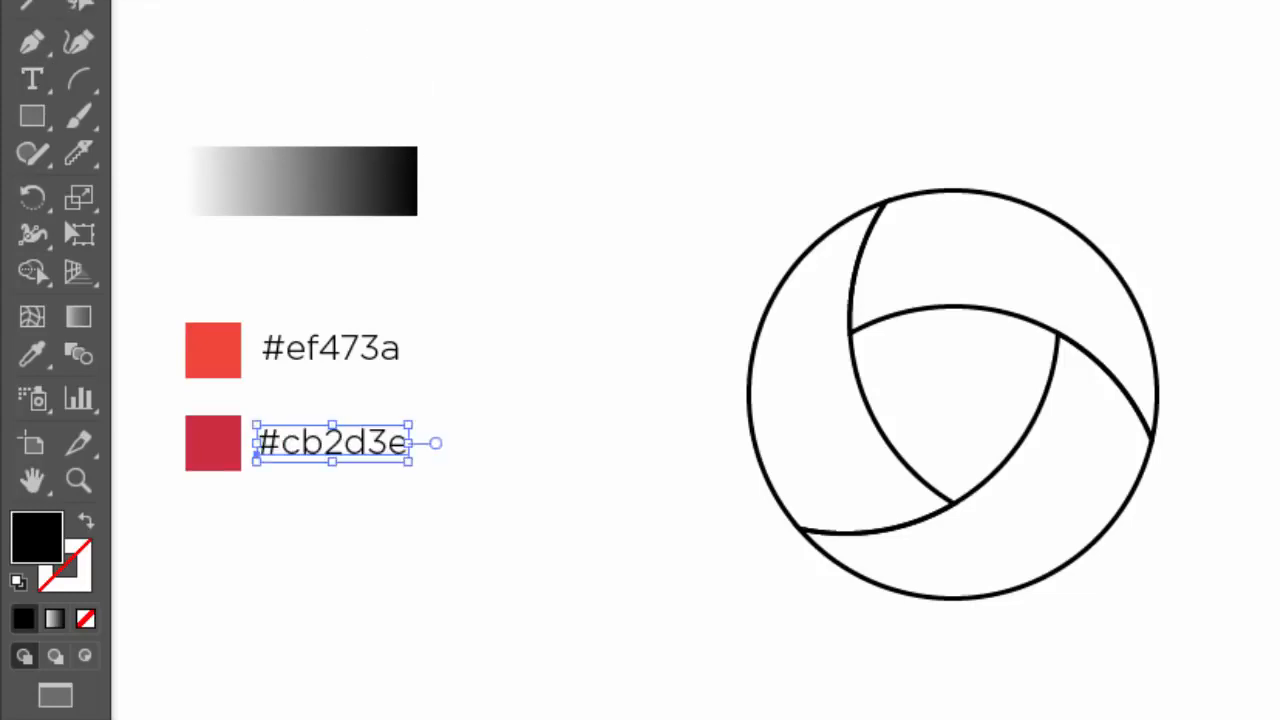
Step: Set the black end stop of the rectangle's gradient to the copied hex color cb2d3e
click(360, 185)
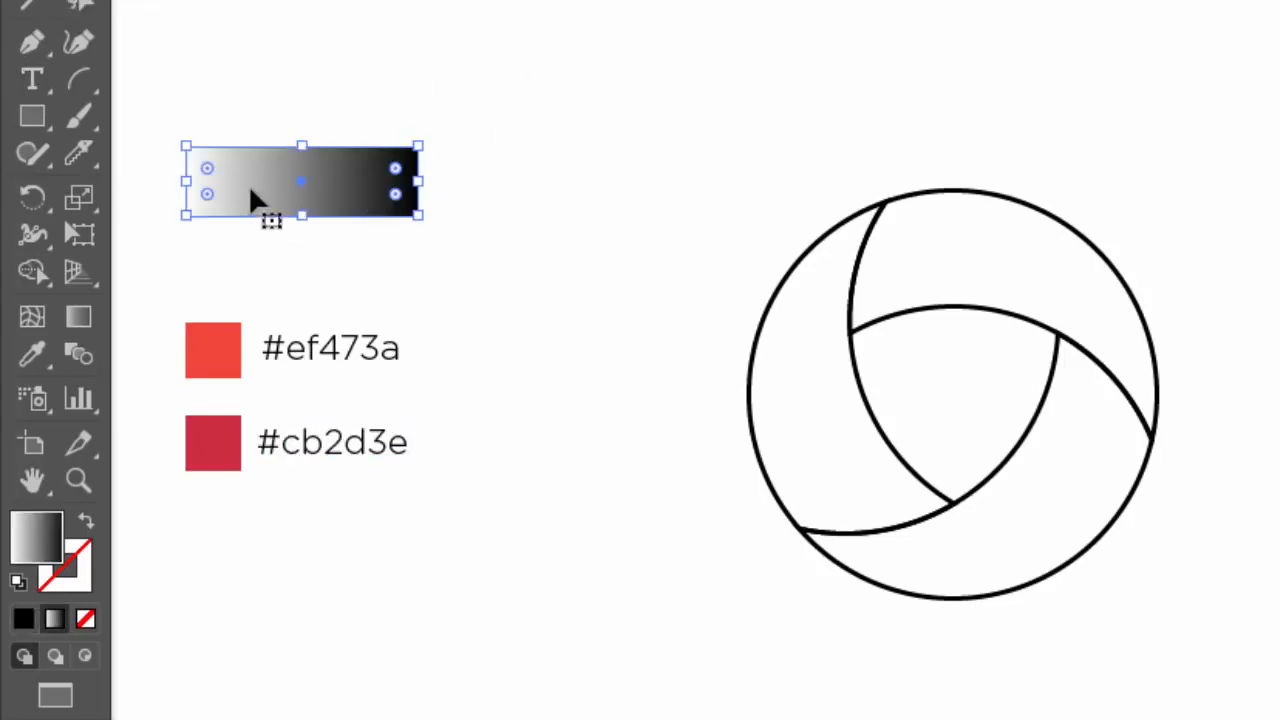
click(91, 308)
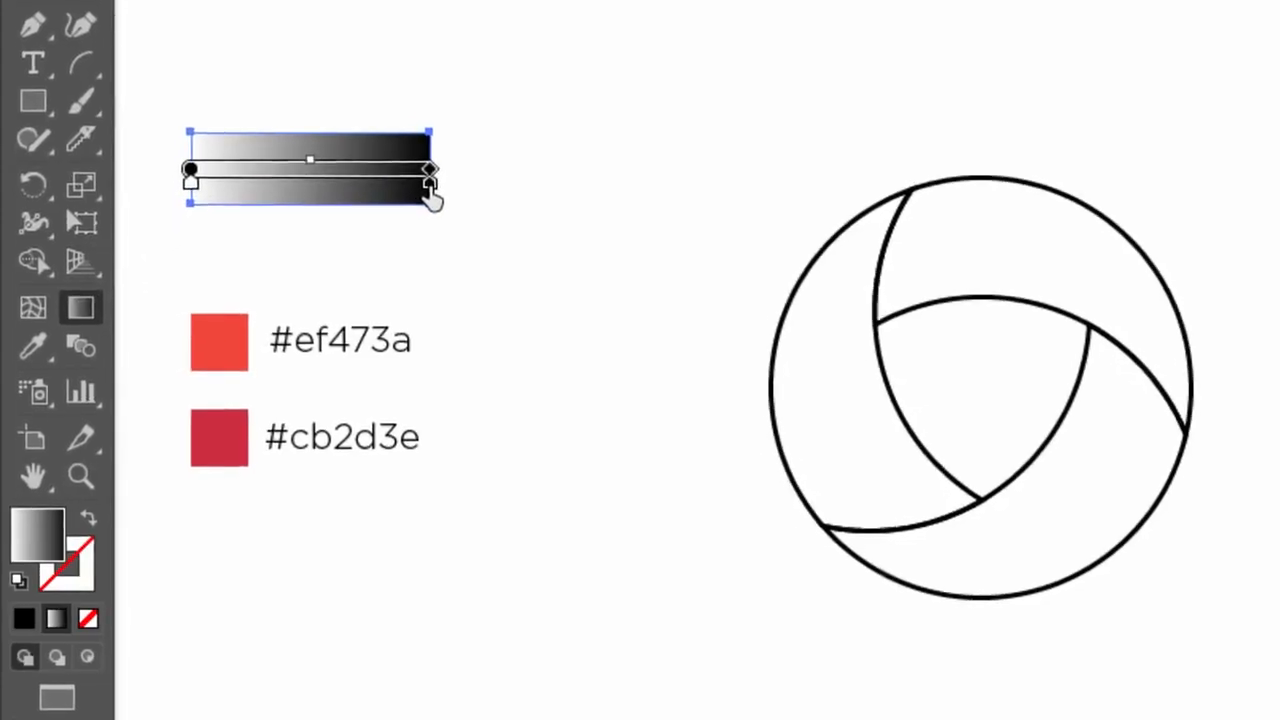
double_click(416, 199)
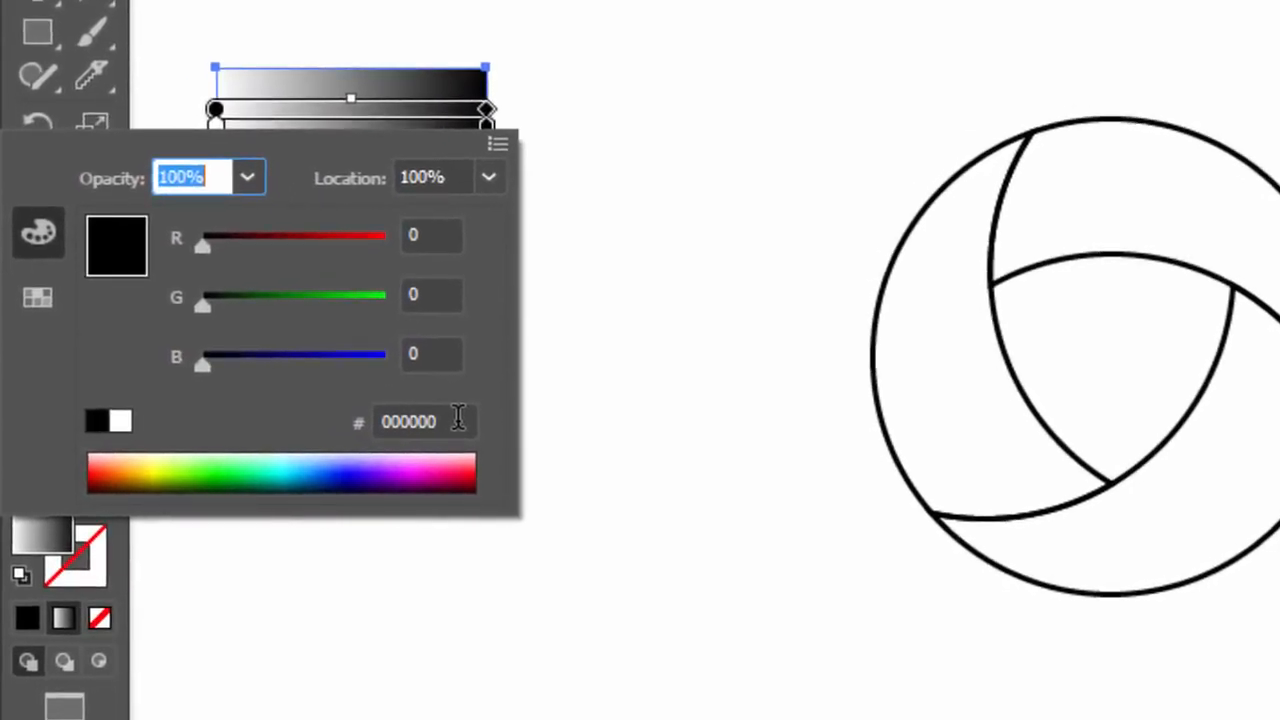
click(458, 418)
right_click(395, 421)
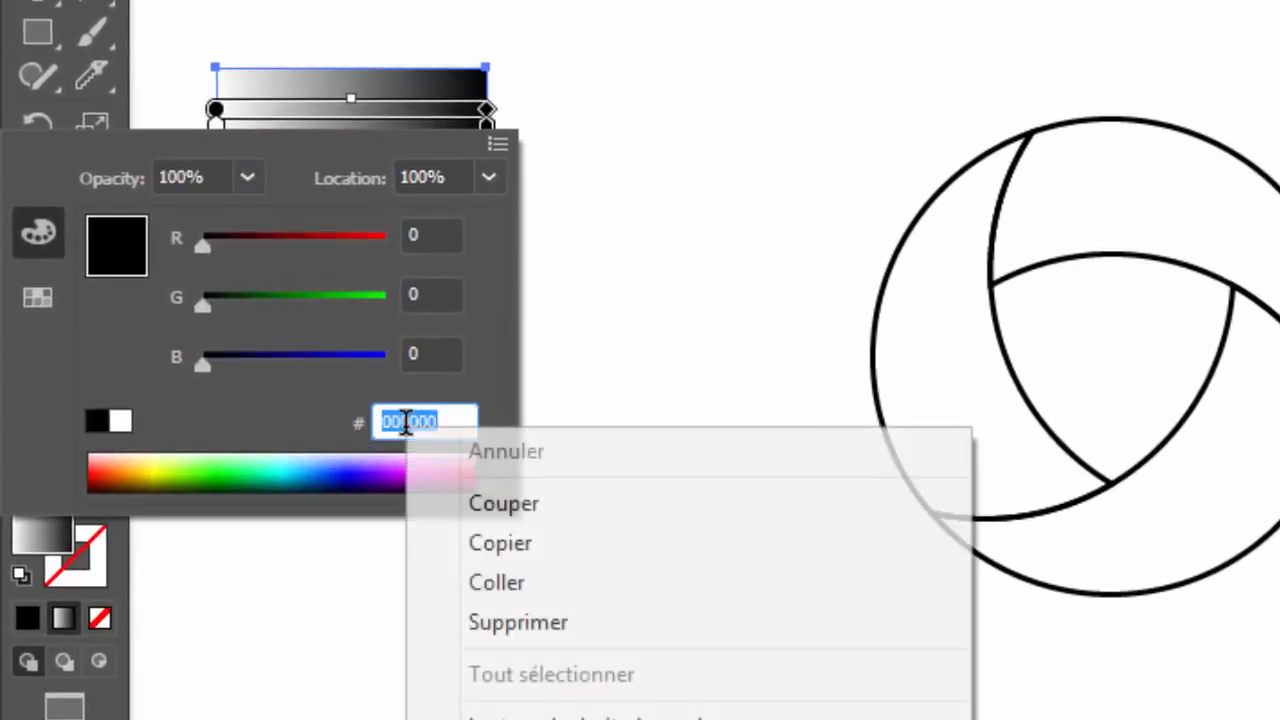
click(500, 582)
key(Return)
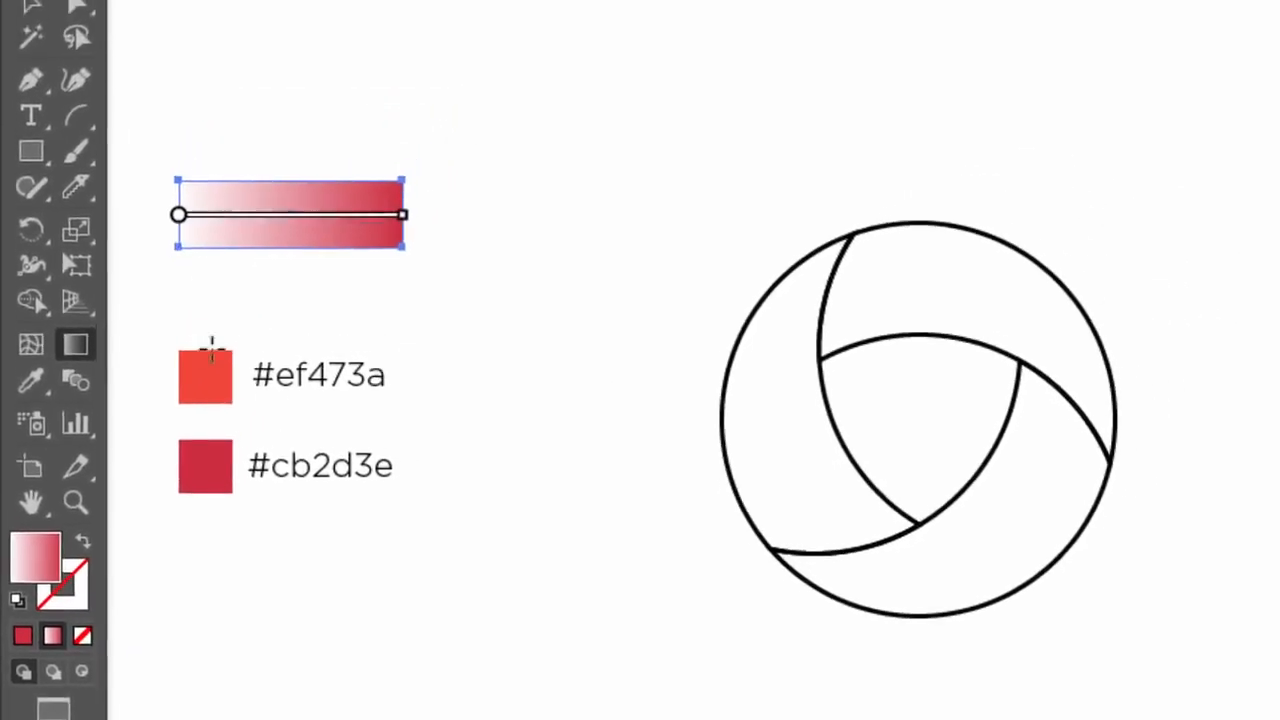
Step: Copy the hex code ef473a, without the # sign, from the orange-red swatch's text label and deselect the text
click(32, 91)
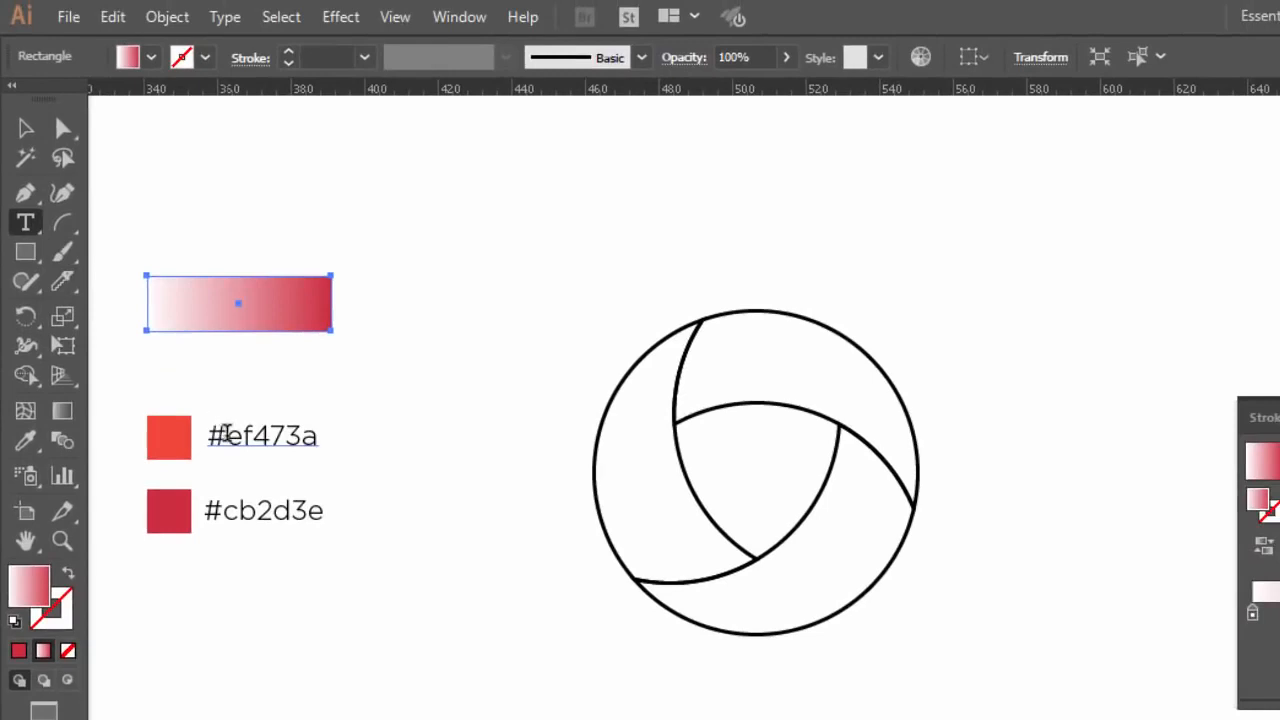
drag(228, 433, 346, 433)
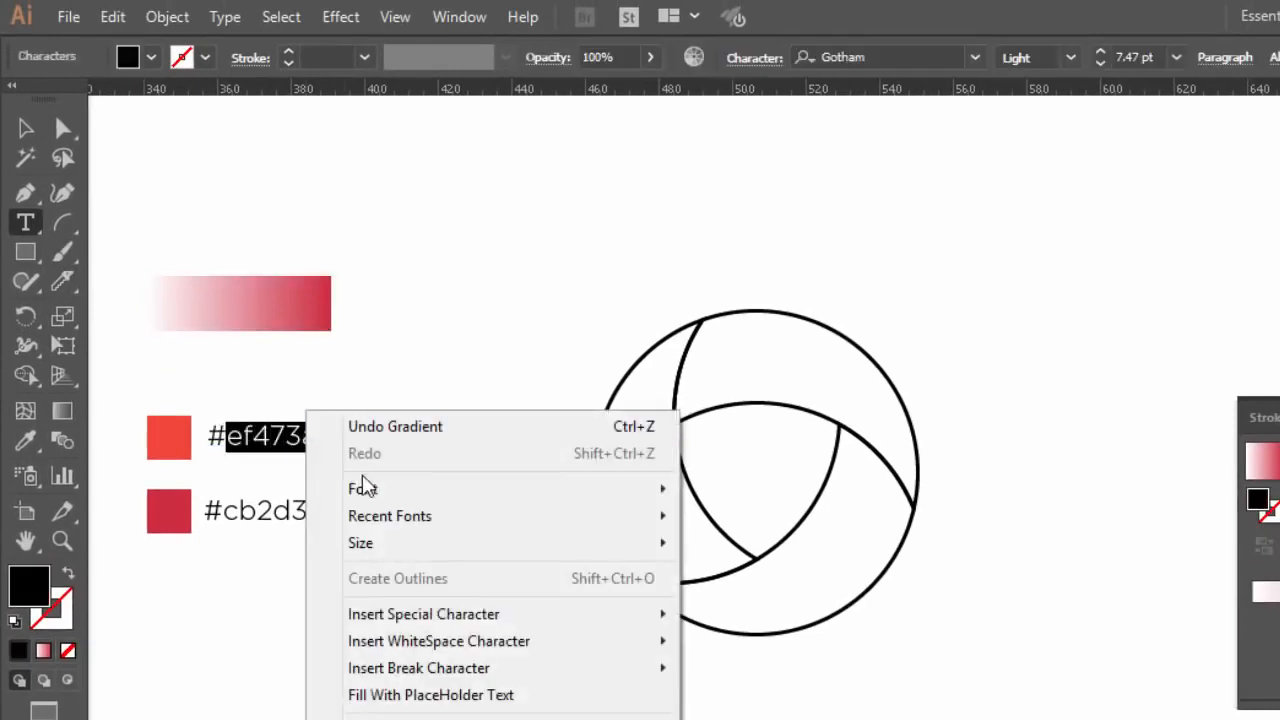
click(121, 19)
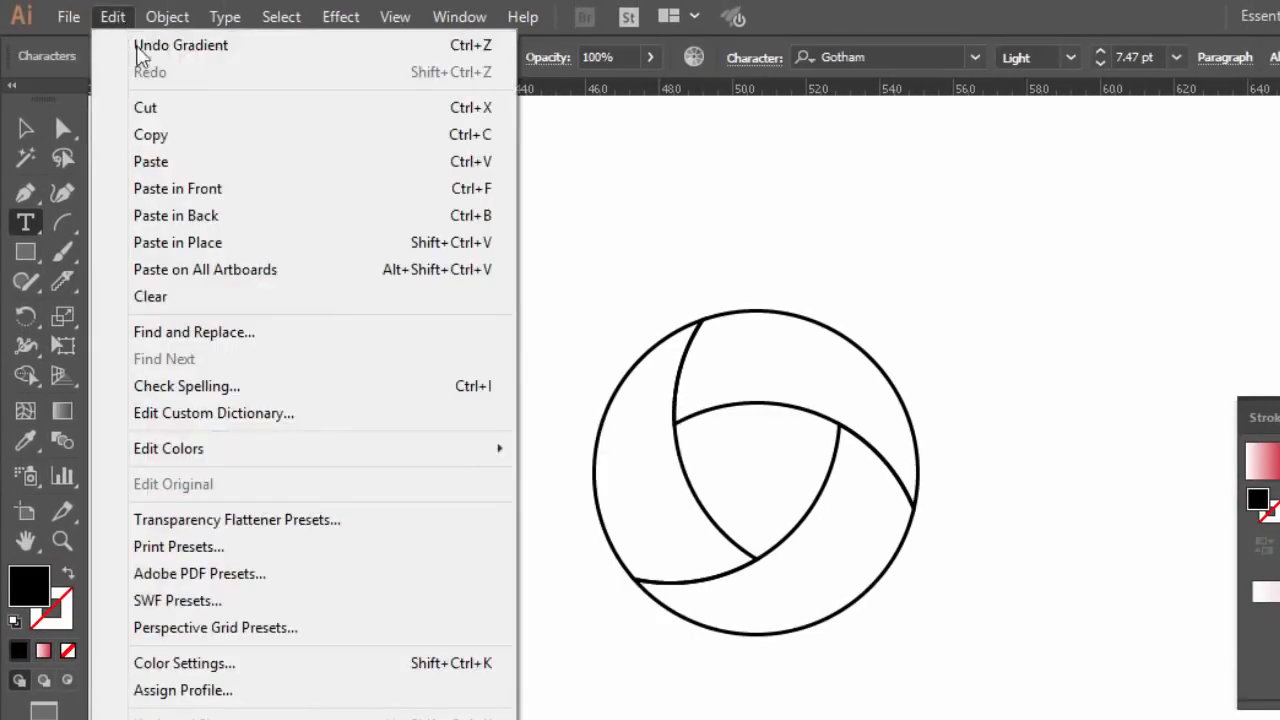
click(306, 140)
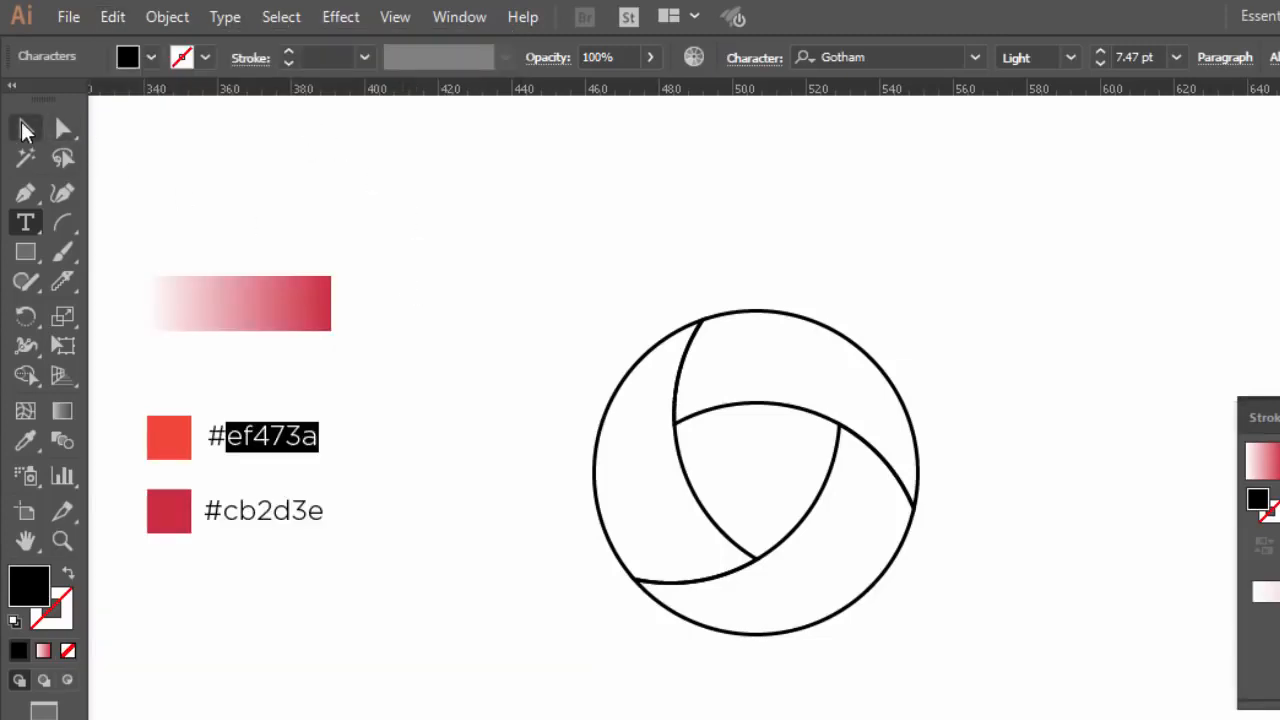
click(26, 130)
click(303, 196)
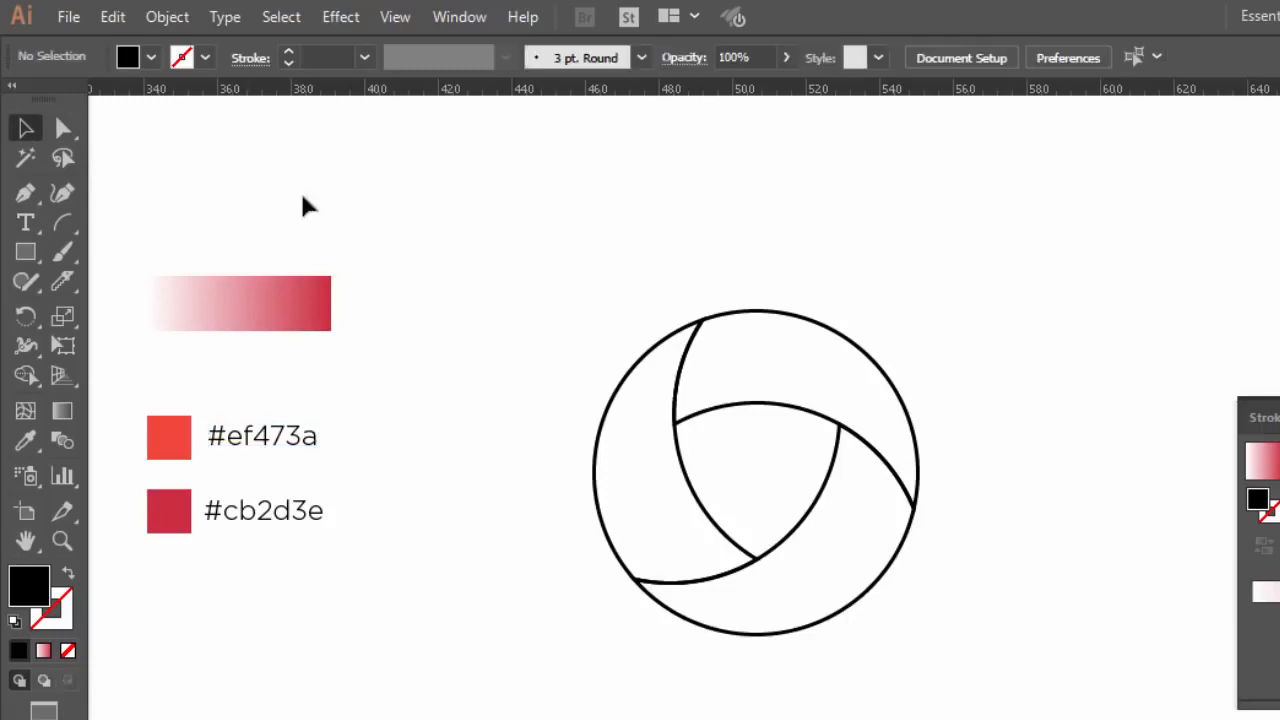
Step: Set the white start stop of the rectangle's gradient to the copied hex color ef473a, and deselect the rectangle
click(266, 320)
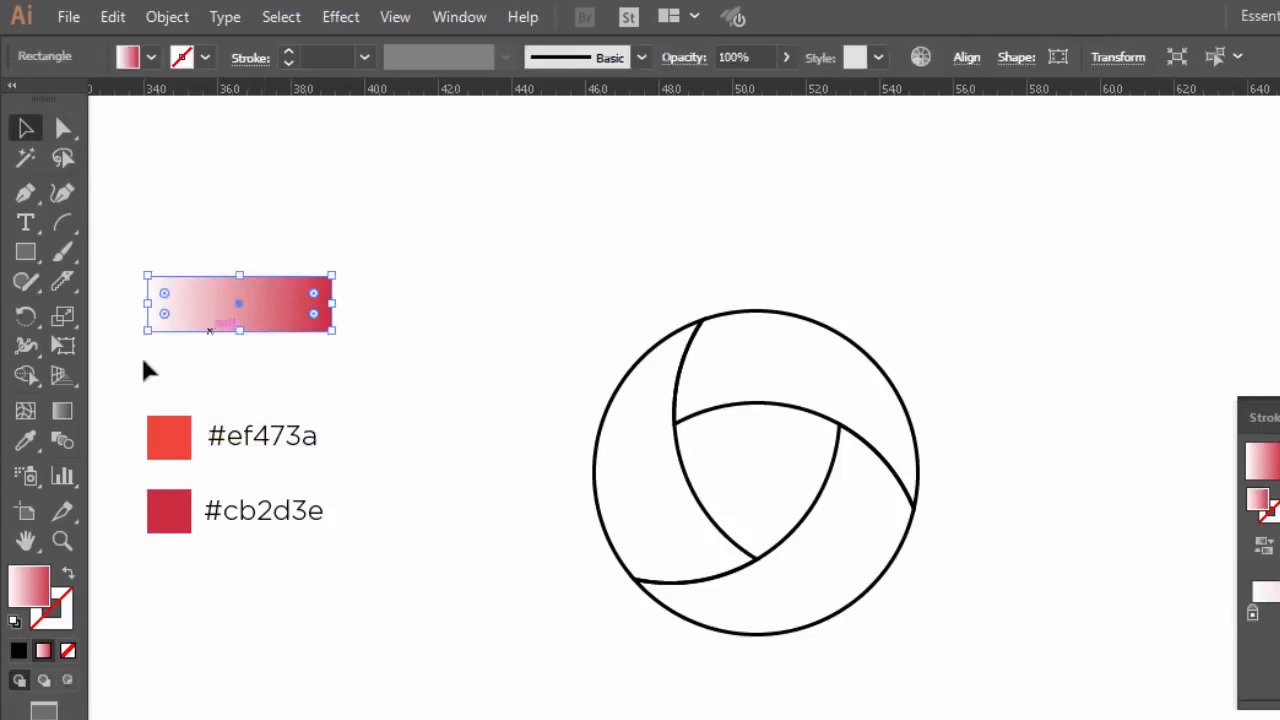
click(62, 411)
mouse_move(152, 305)
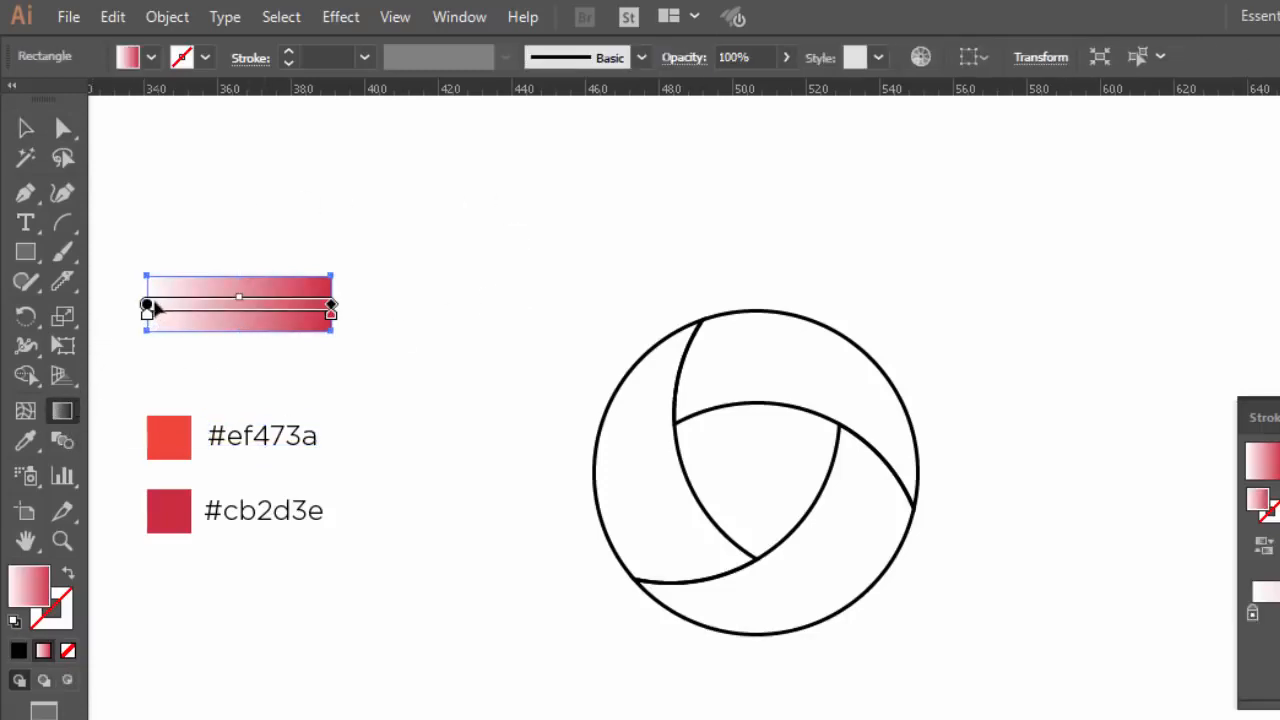
double_click(147, 316)
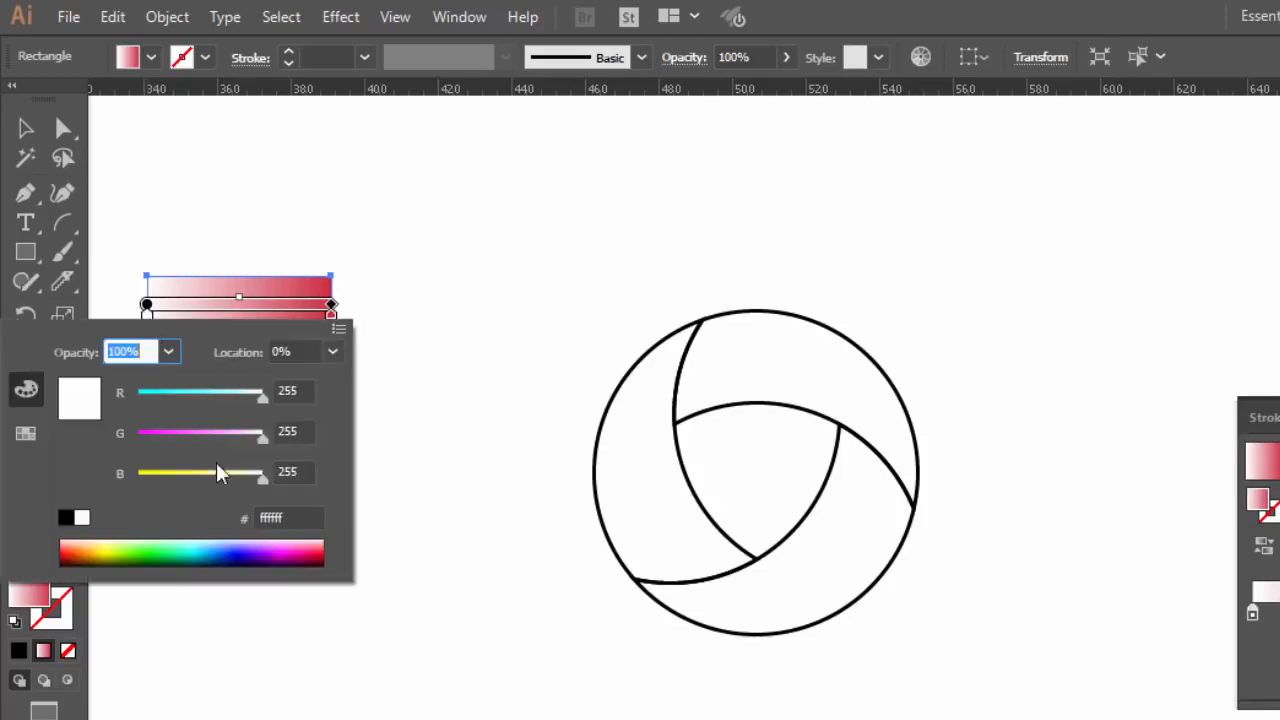
drag(291, 511, 249, 512)
right_click(262, 518)
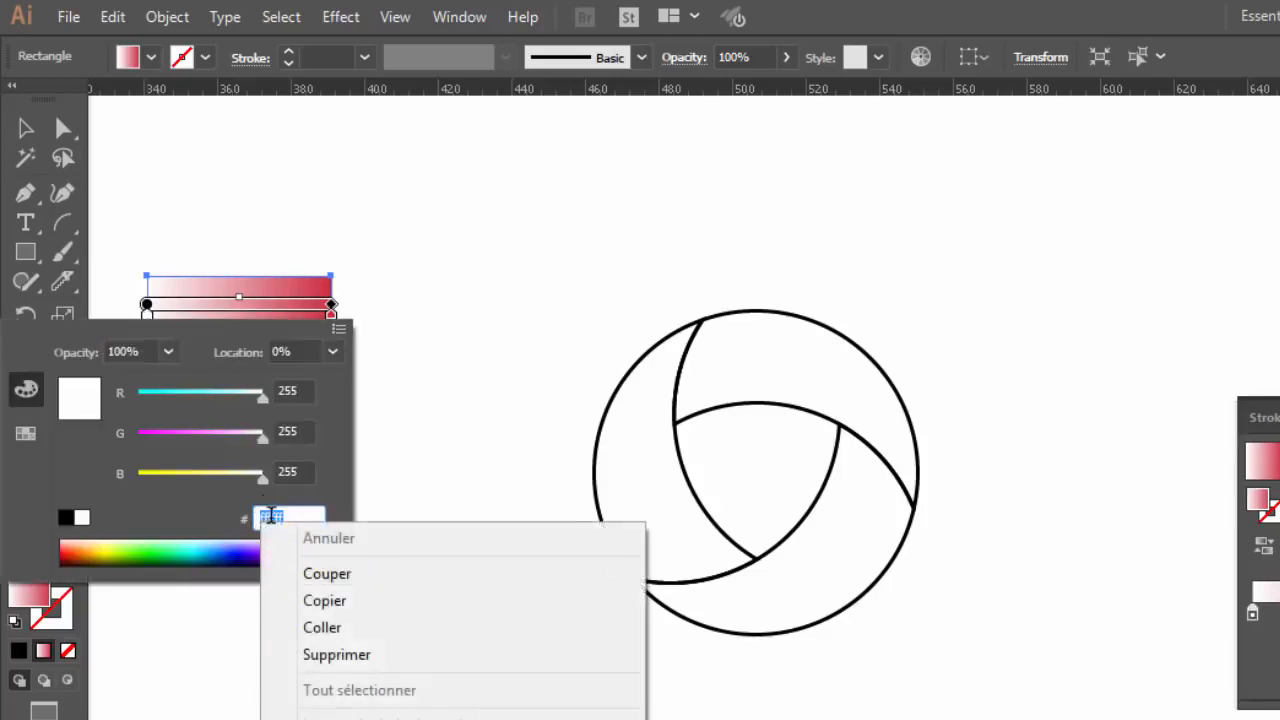
click(326, 626)
key(Return)
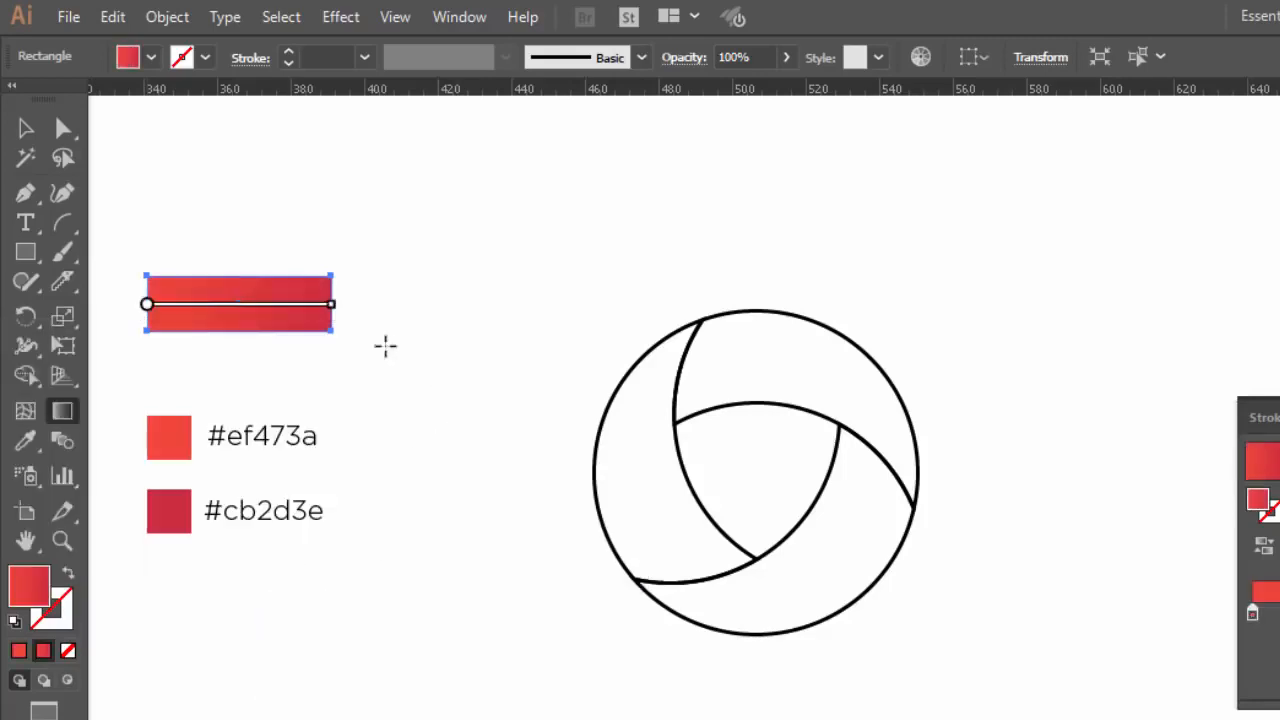
click(25, 127)
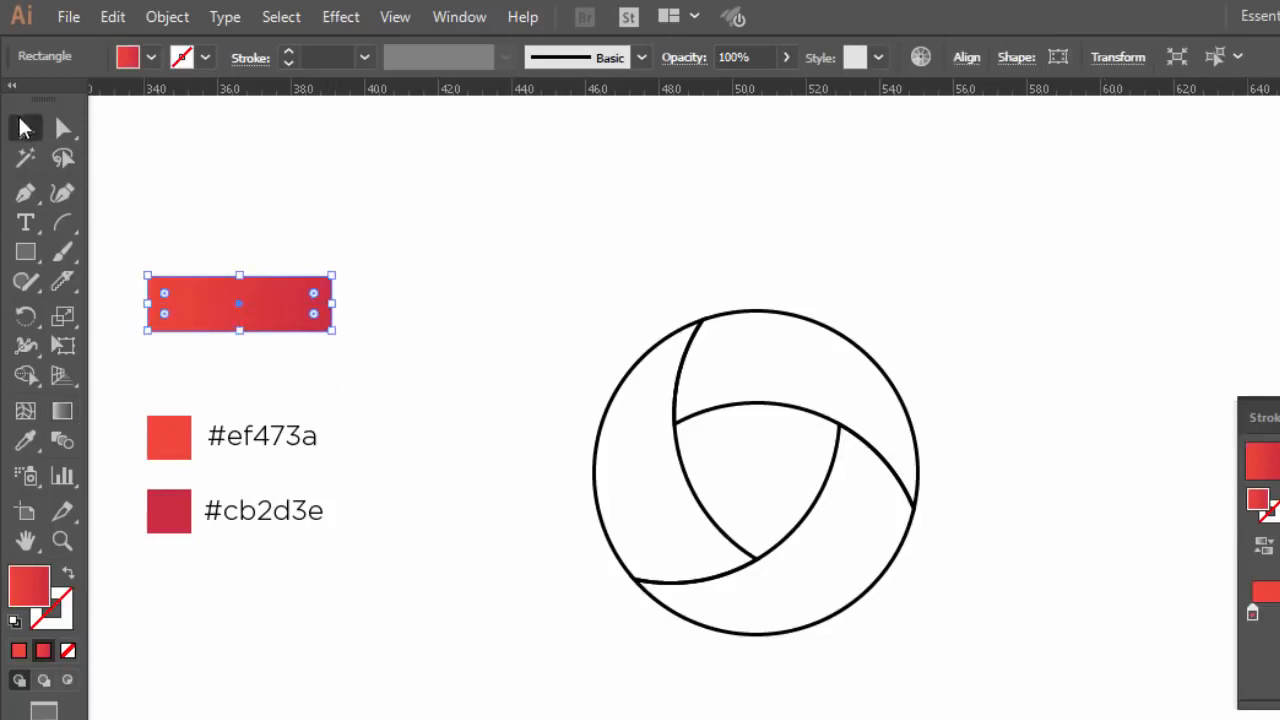
click(160, 157)
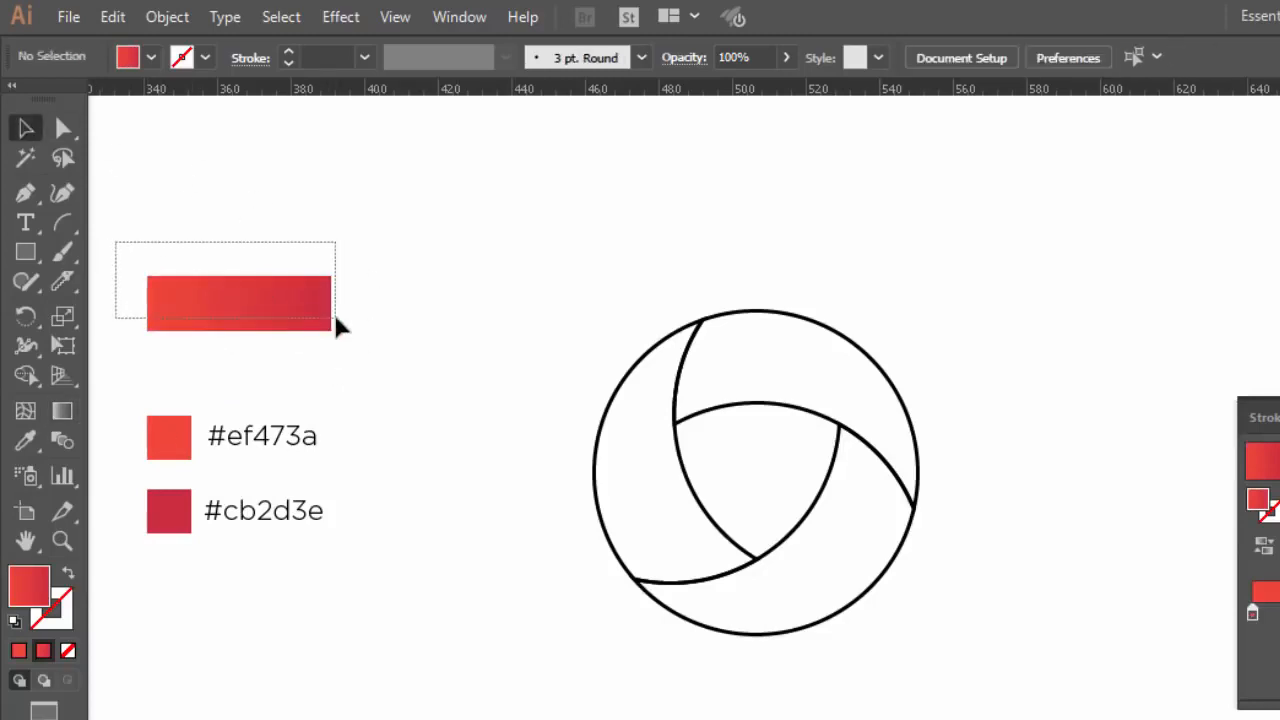
drag(336, 318, 340, 318)
click(408, 314)
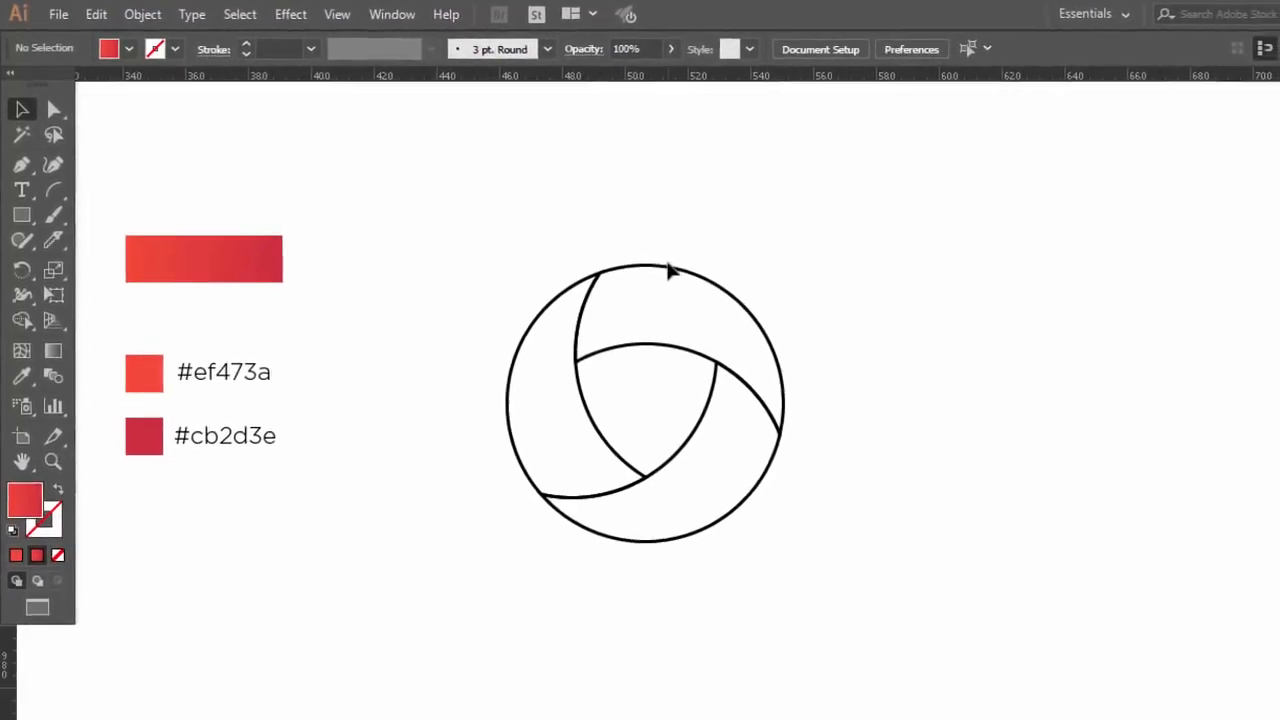
Step: Apply the rectangle's red gradient fill without stroke to the logo's upper blade using the Eyedropper, and deselect it
click(656, 268)
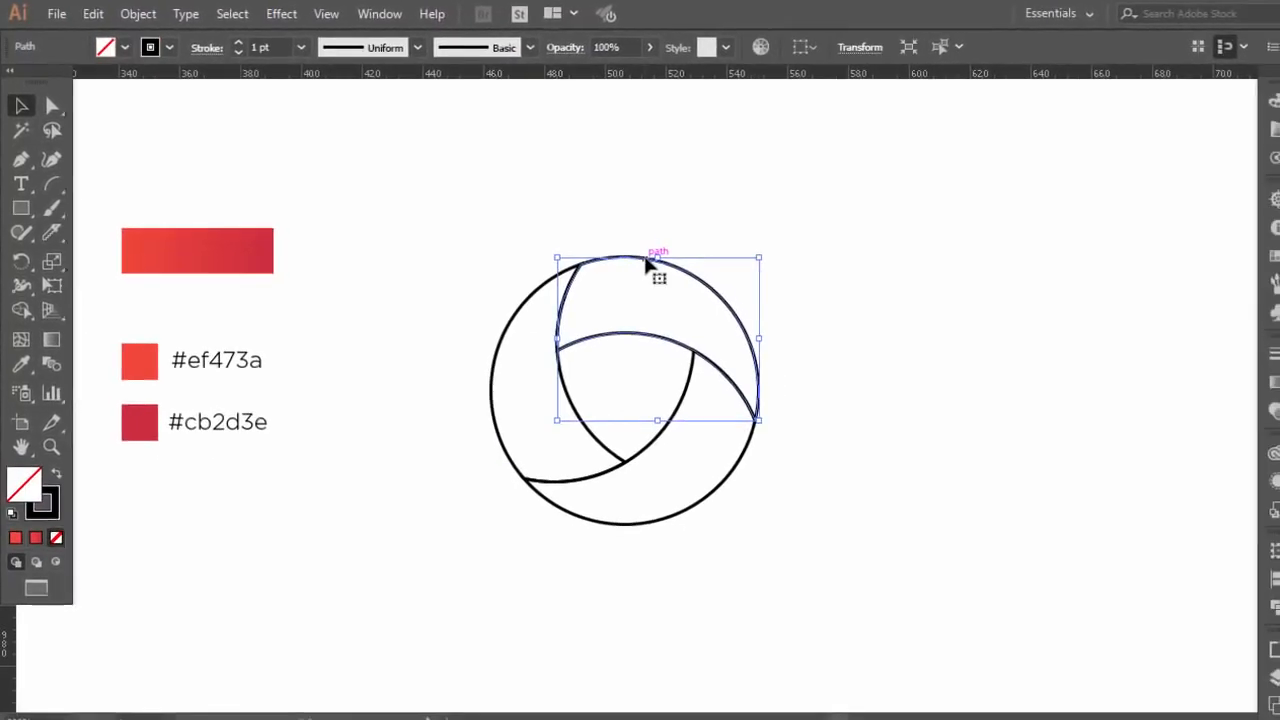
click(52, 236)
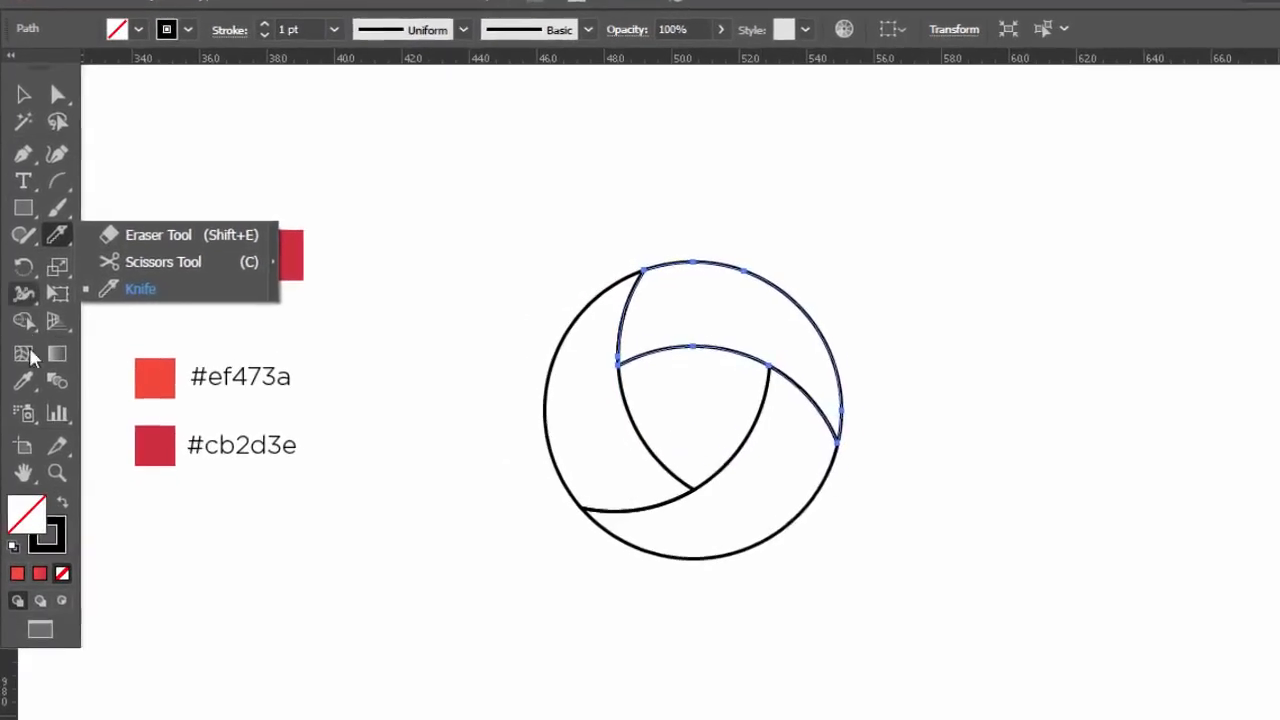
click(22, 381)
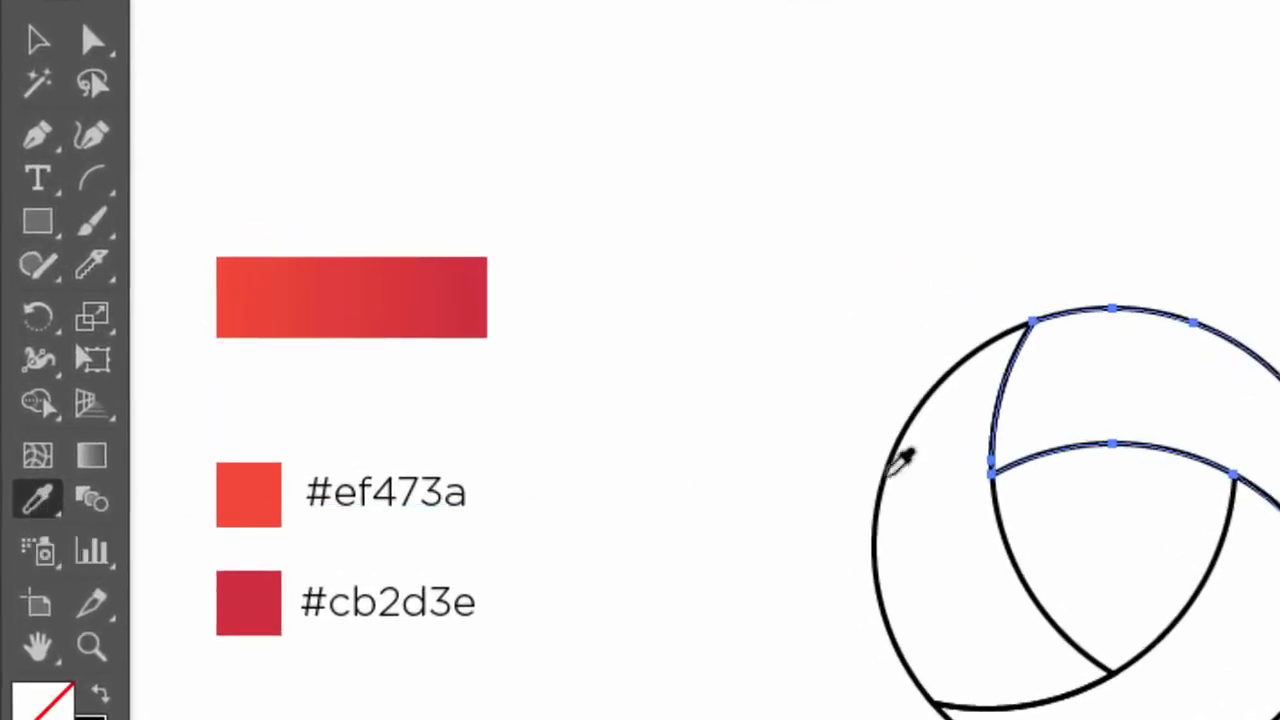
click(440, 290)
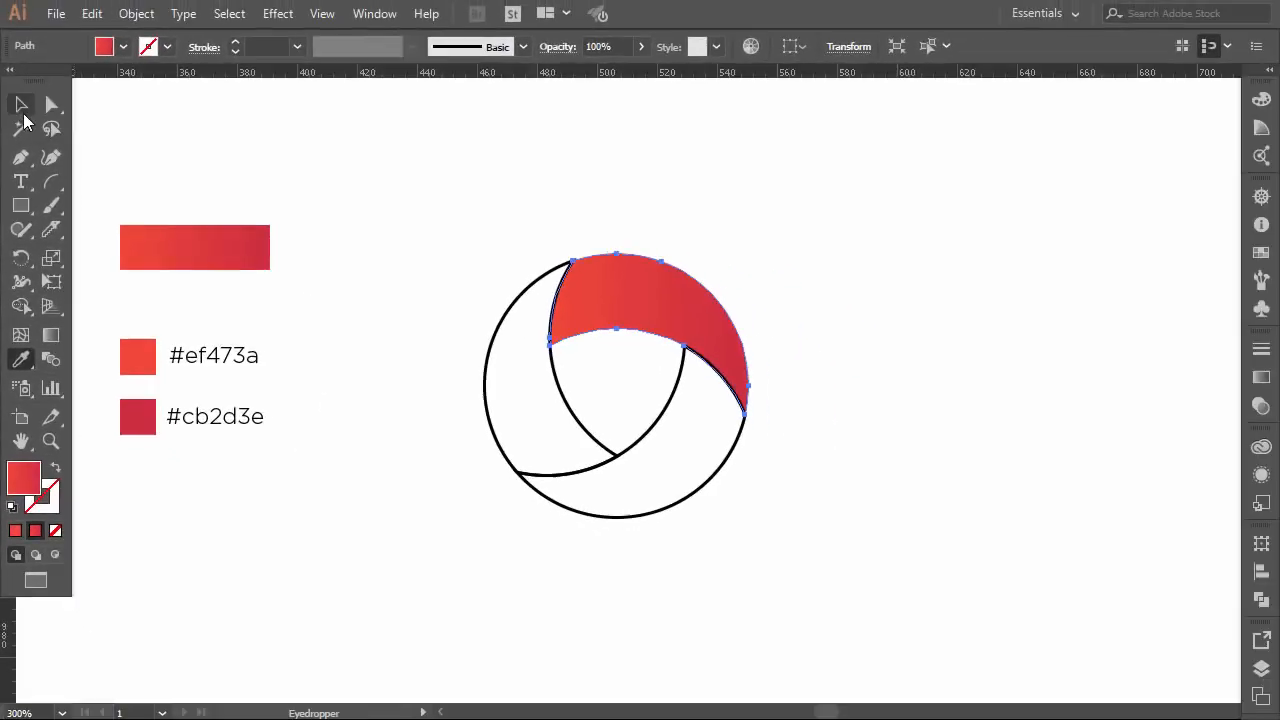
click(21, 104)
click(426, 370)
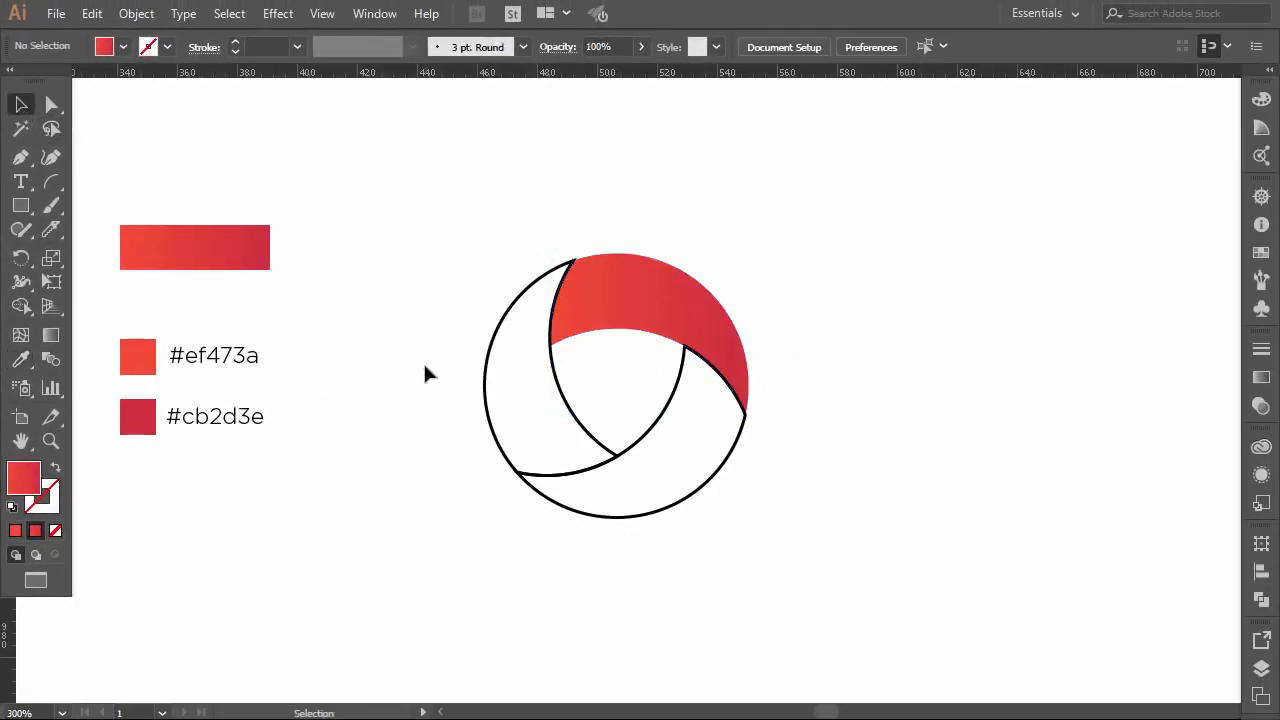
Step: Redirect the upper blade's gradient with the Gradient tool so it runs from its pointed lower-right tip to its upper-left corner
click(671, 312)
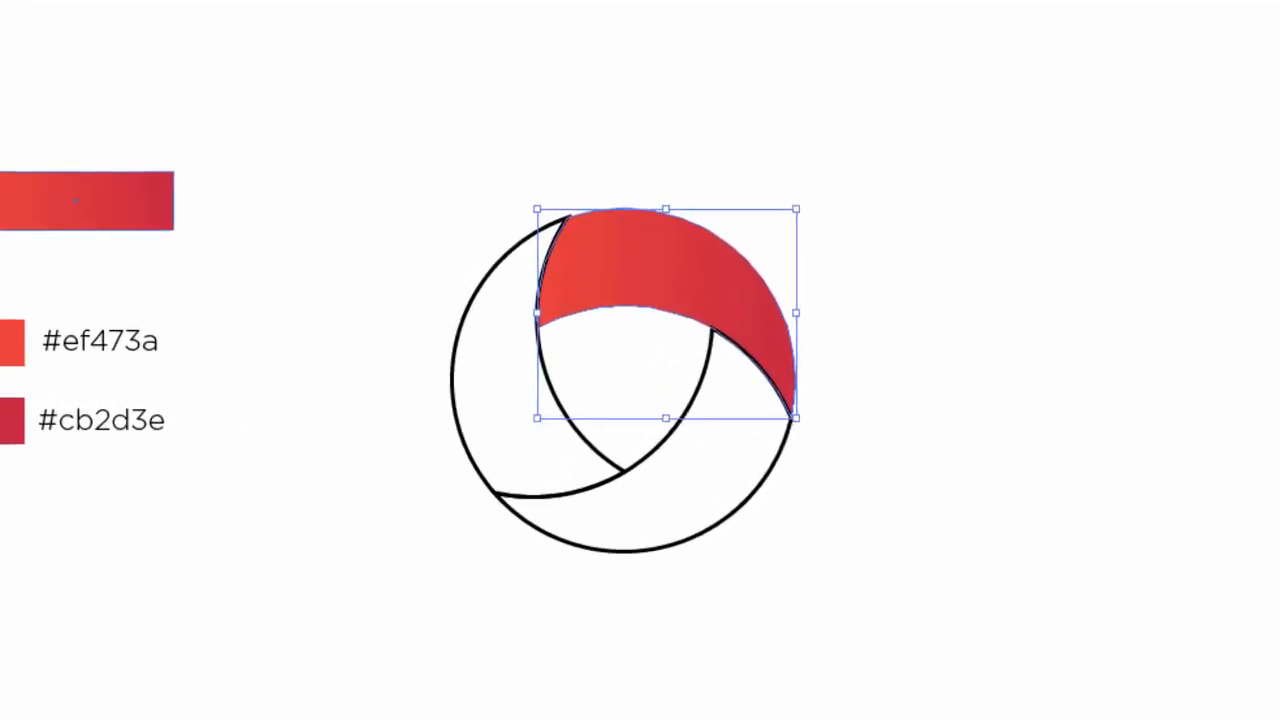
key(g)
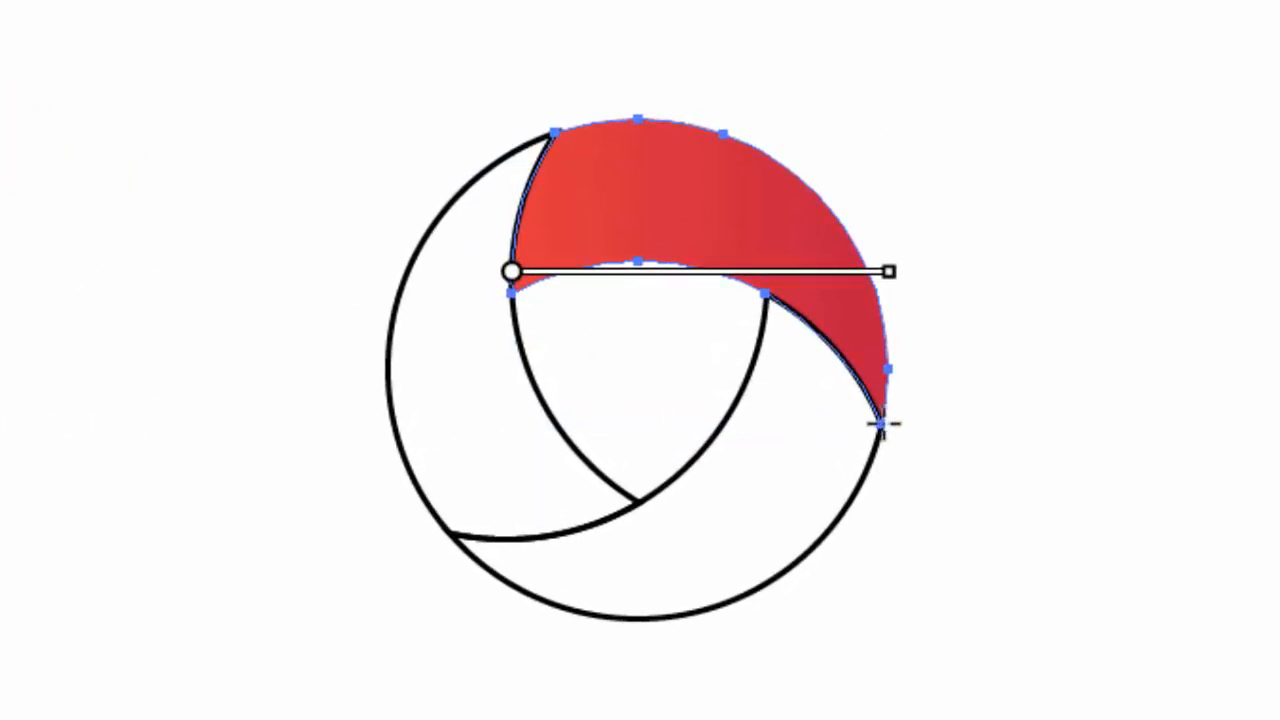
drag(883, 424, 549, 142)
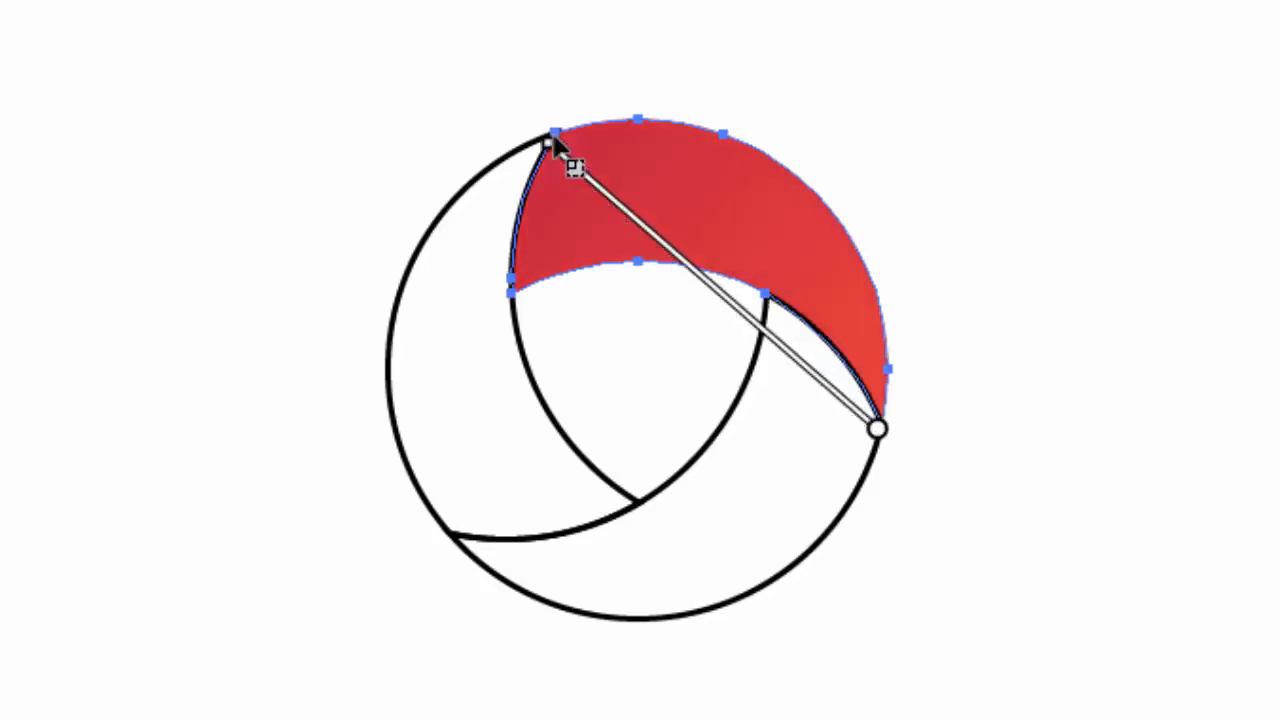
key(v)
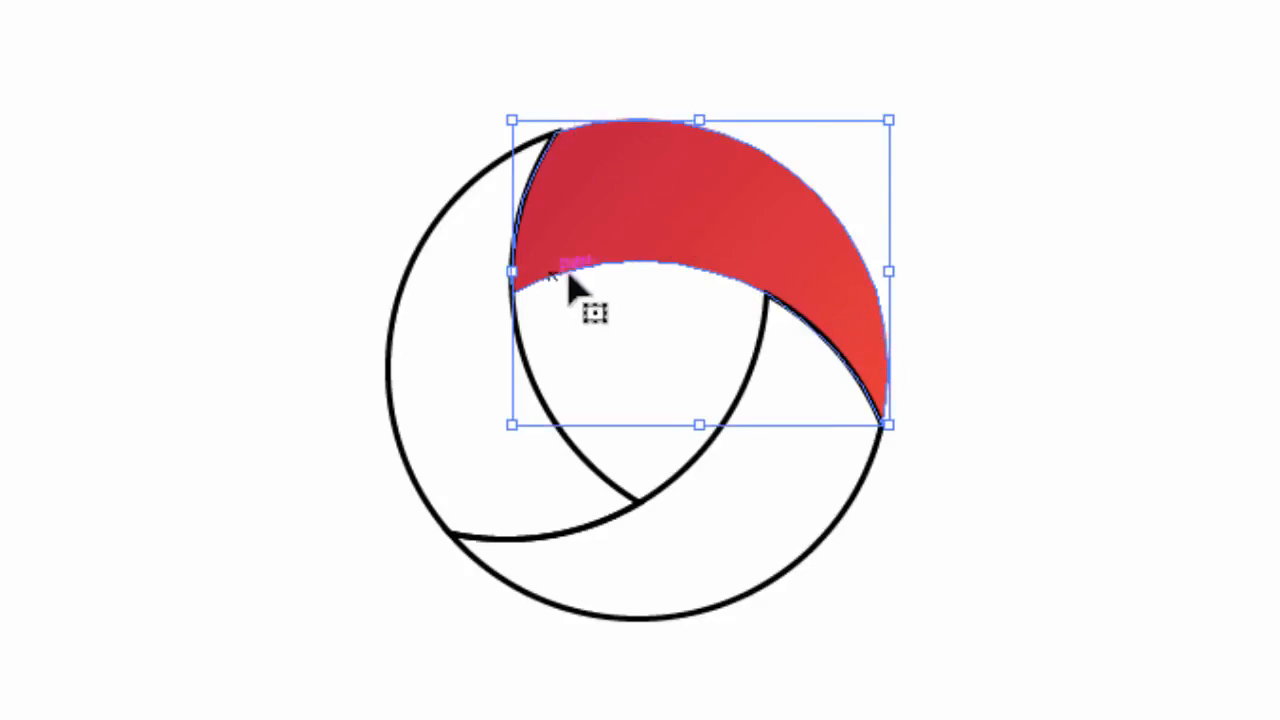
Step: Apply the red gradient to the outlined left blade with the Eyedropper and redirect it from the upper tip to the lower end
click(520, 449)
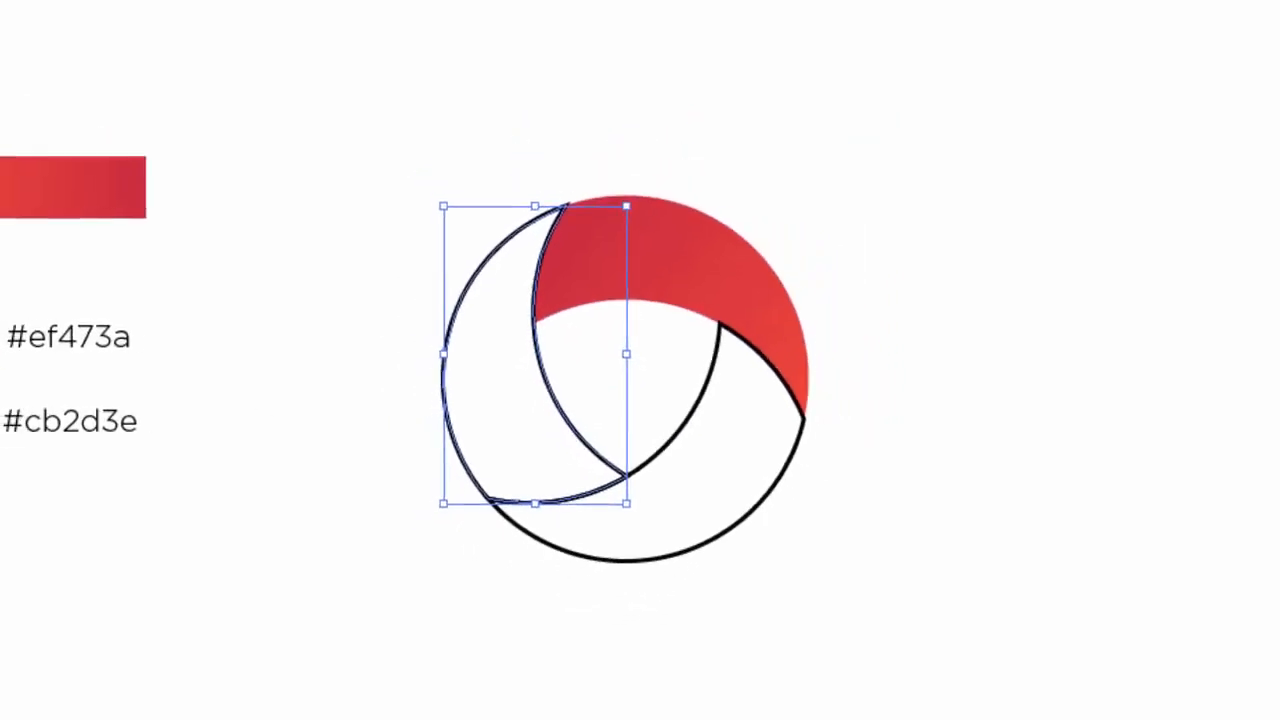
key(i)
click(798, 293)
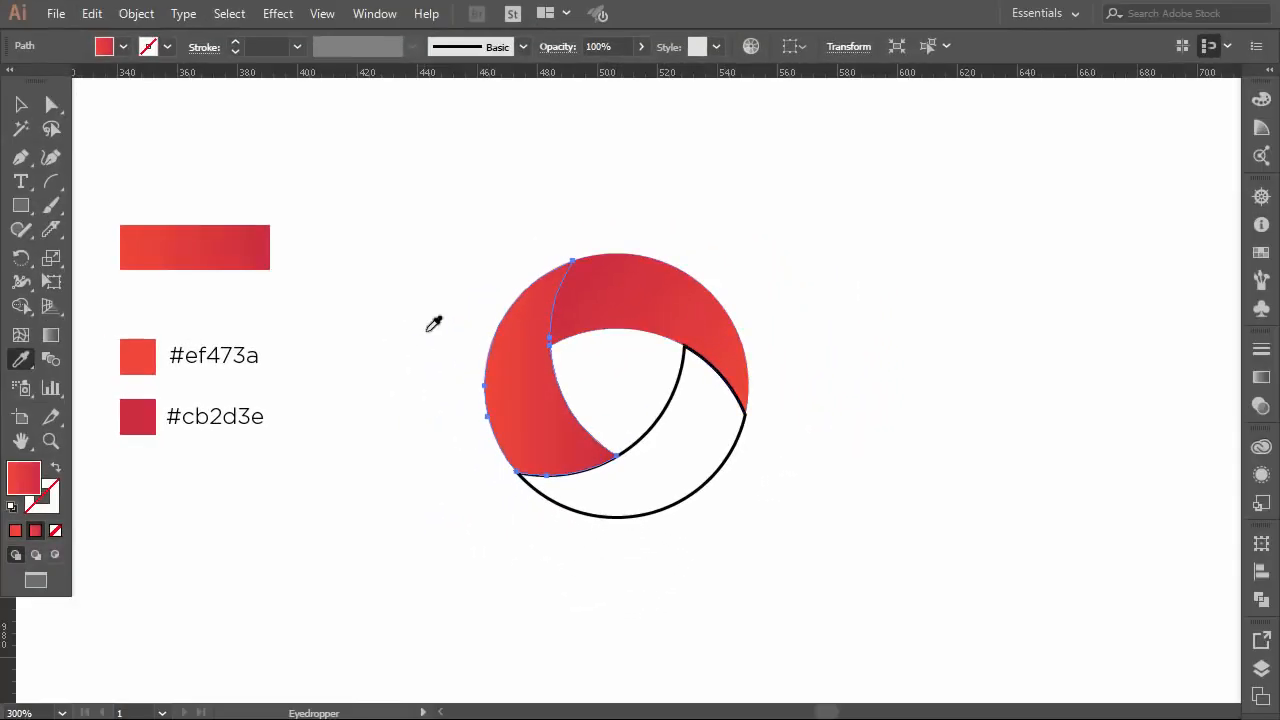
click(51, 335)
mouse_move(568, 250)
mouse_down()
mouse_move(566, 334)
mouse_move(528, 480)
mouse_up()
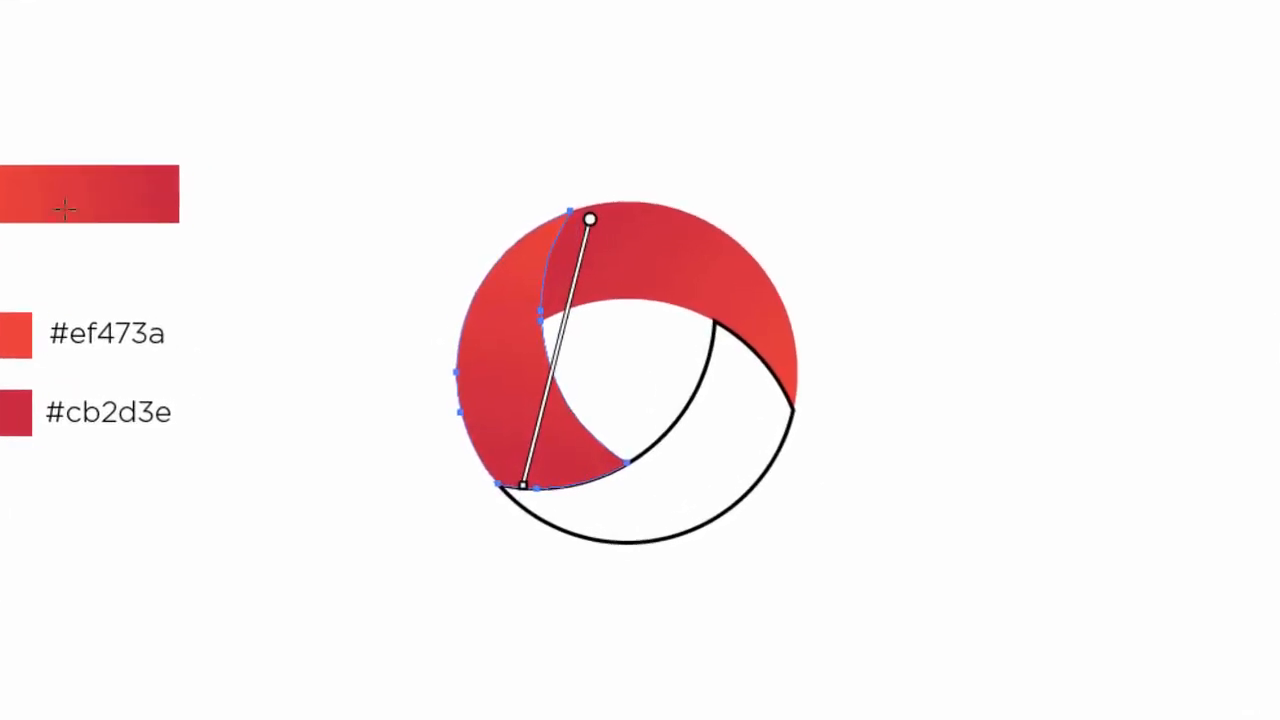
key(v)
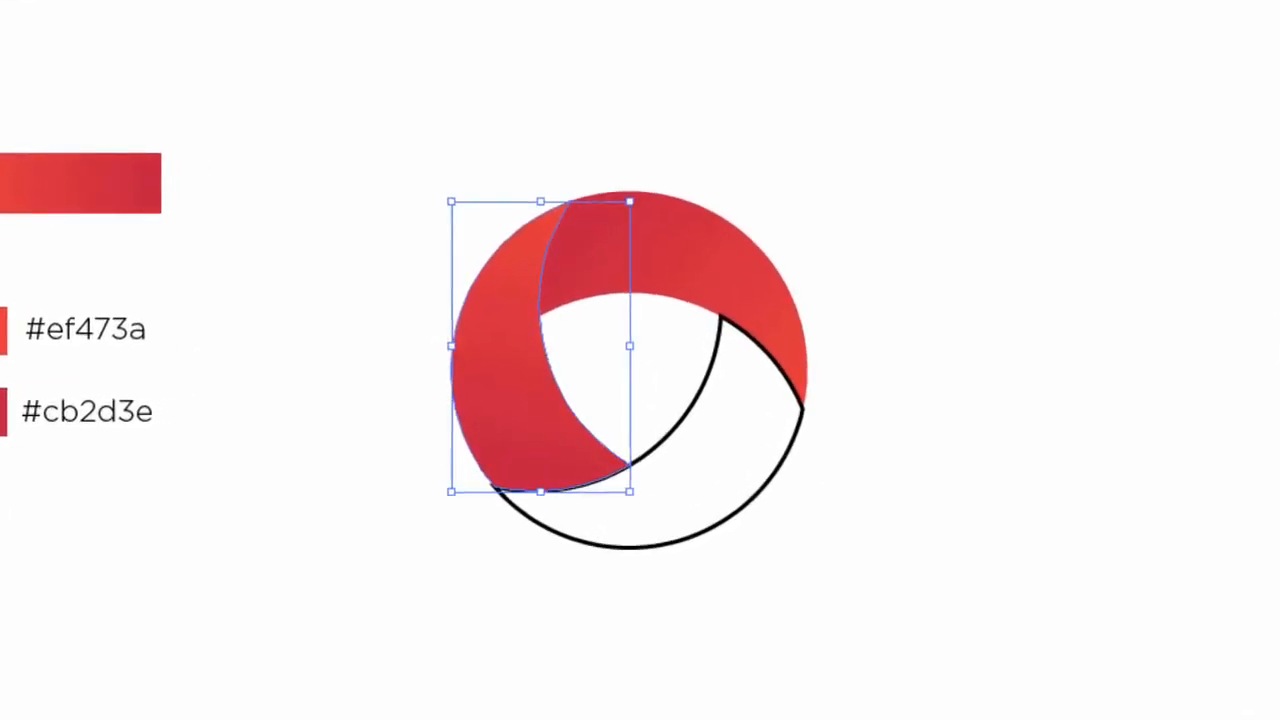
click(486, 100)
Step: Fill the remaining lower-right blade with the left blade's gradient, running from its lower-left tip to its right end, and deselect it
click(695, 390)
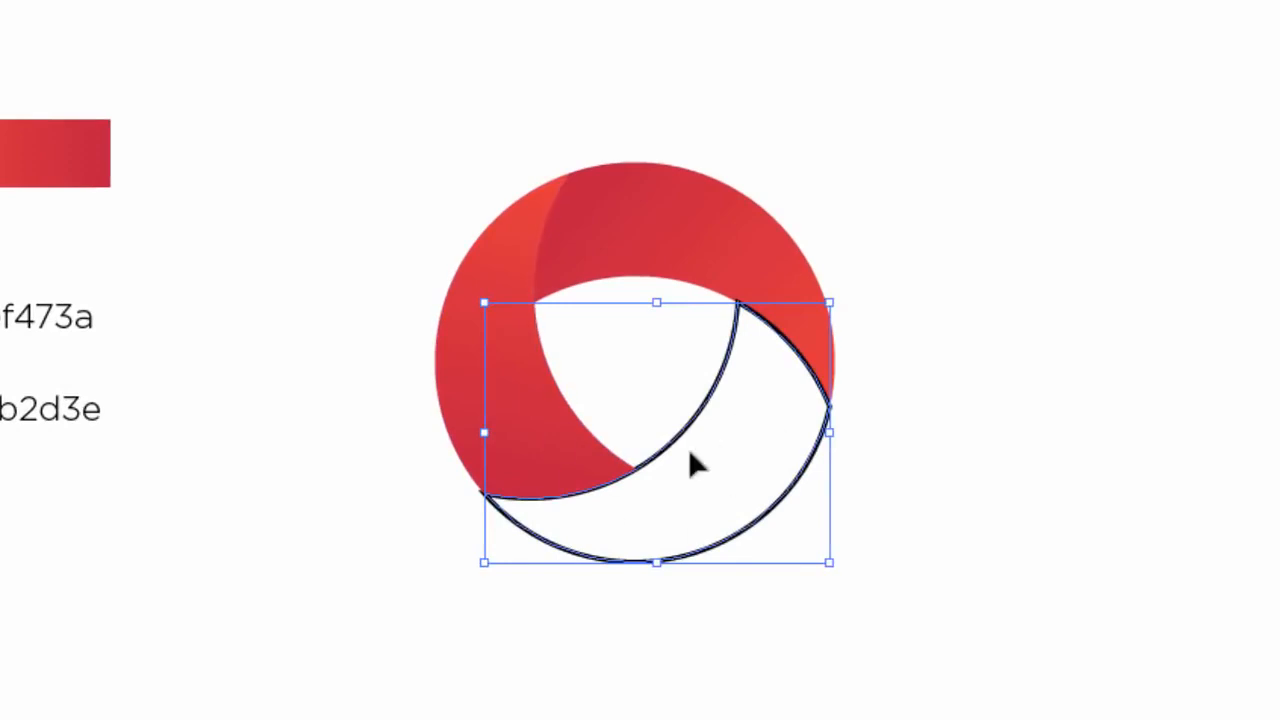
key(i)
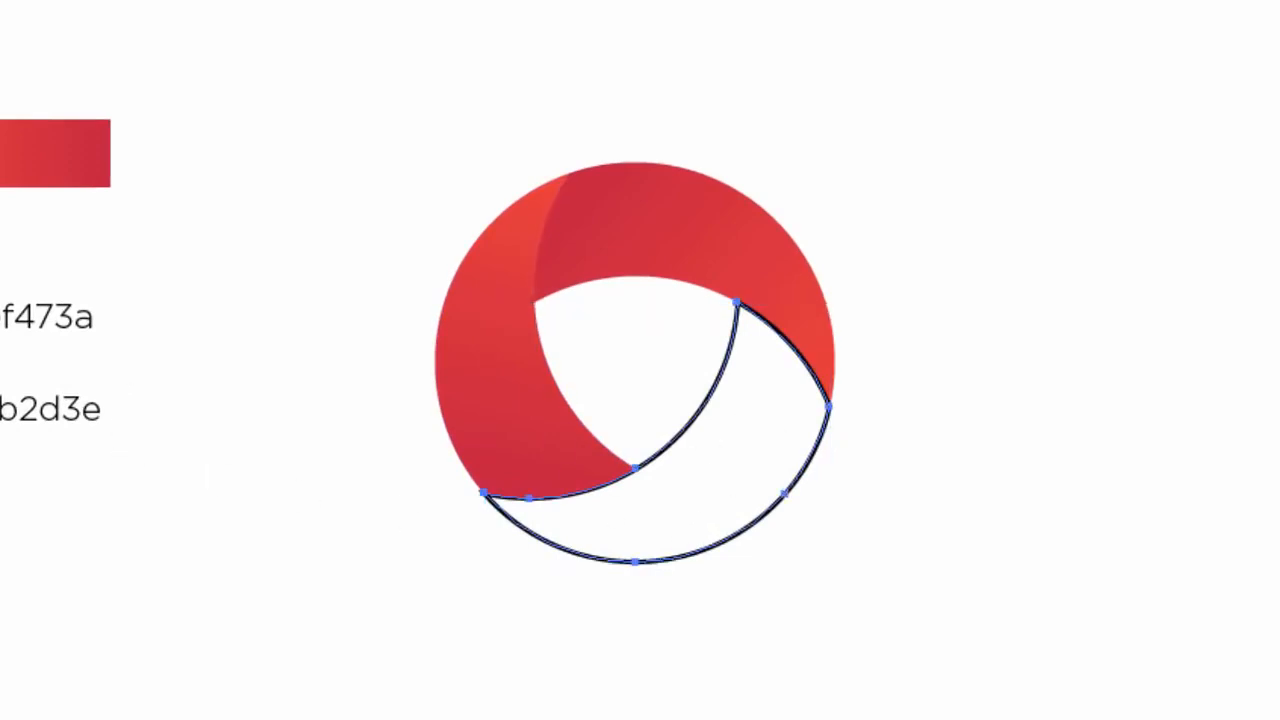
click(486, 320)
key(g)
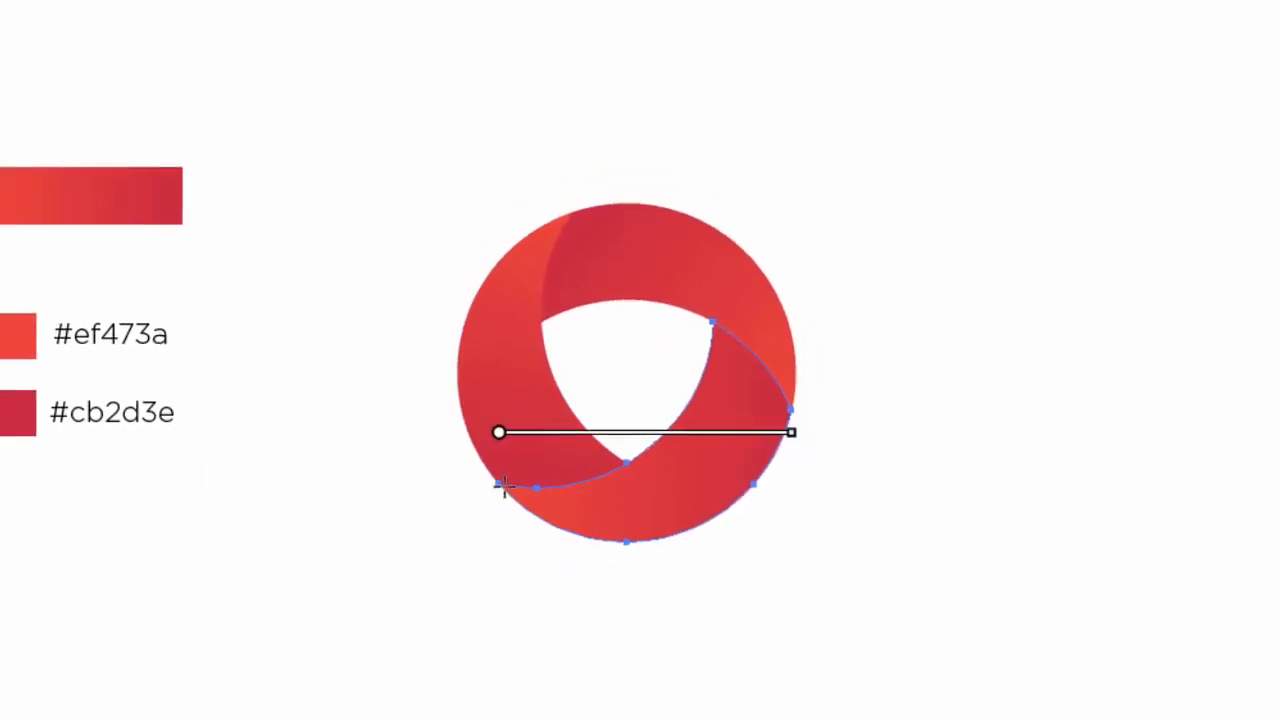
mouse_move(504, 487)
mouse_down()
mouse_move(773, 419)
mouse_move(790, 403)
mouse_up()
click(22, 104)
click(268, 84)
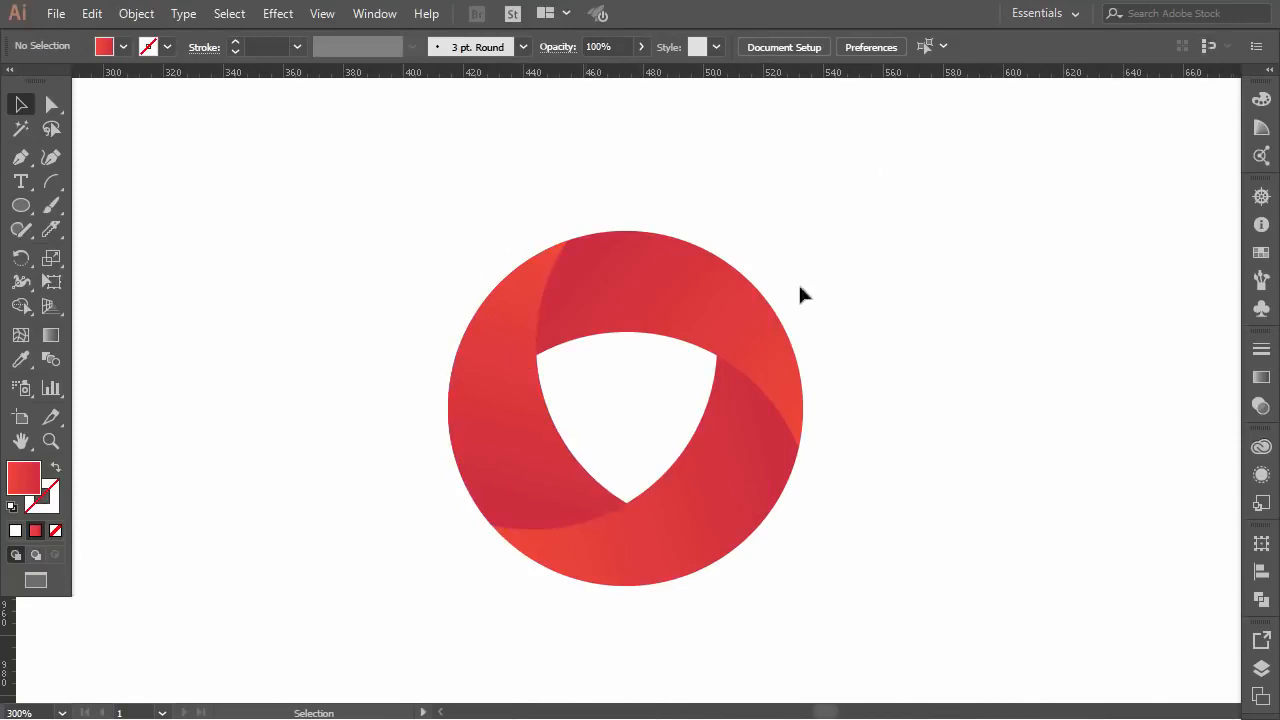
Step: Copy the logo's upper blade and paste the duplicate in place over the original
click(686, 315)
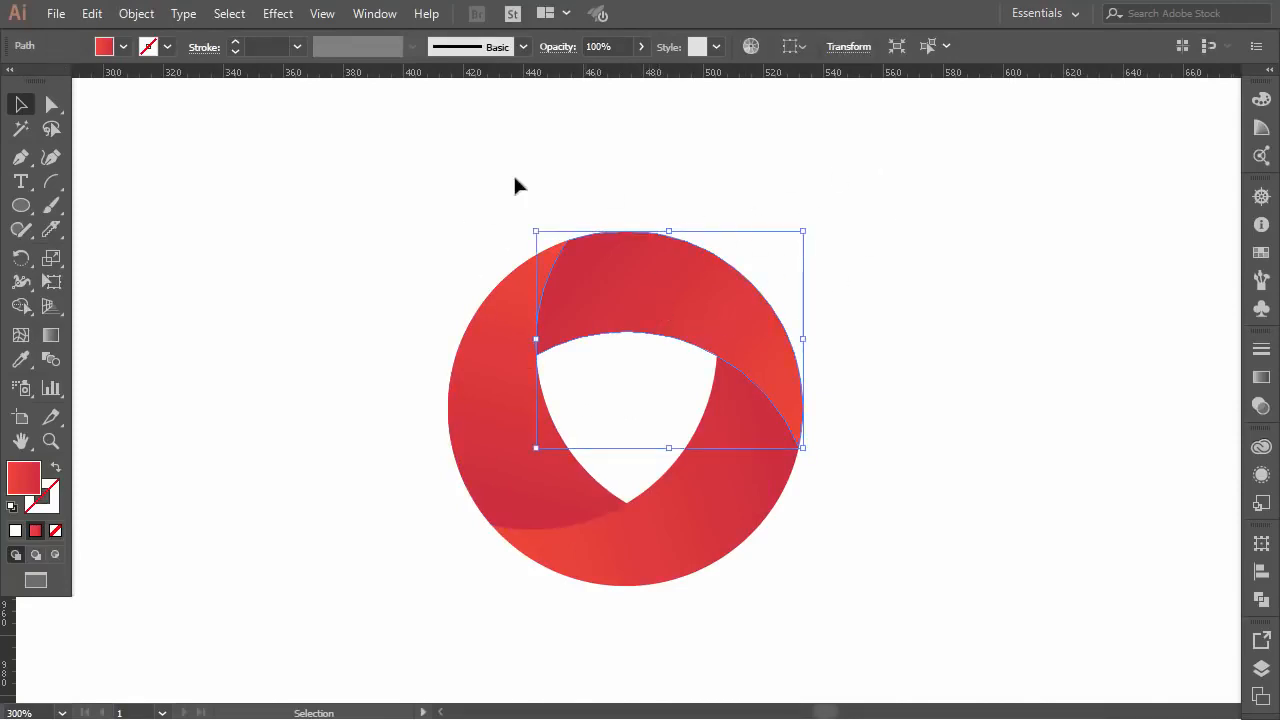
click(91, 13)
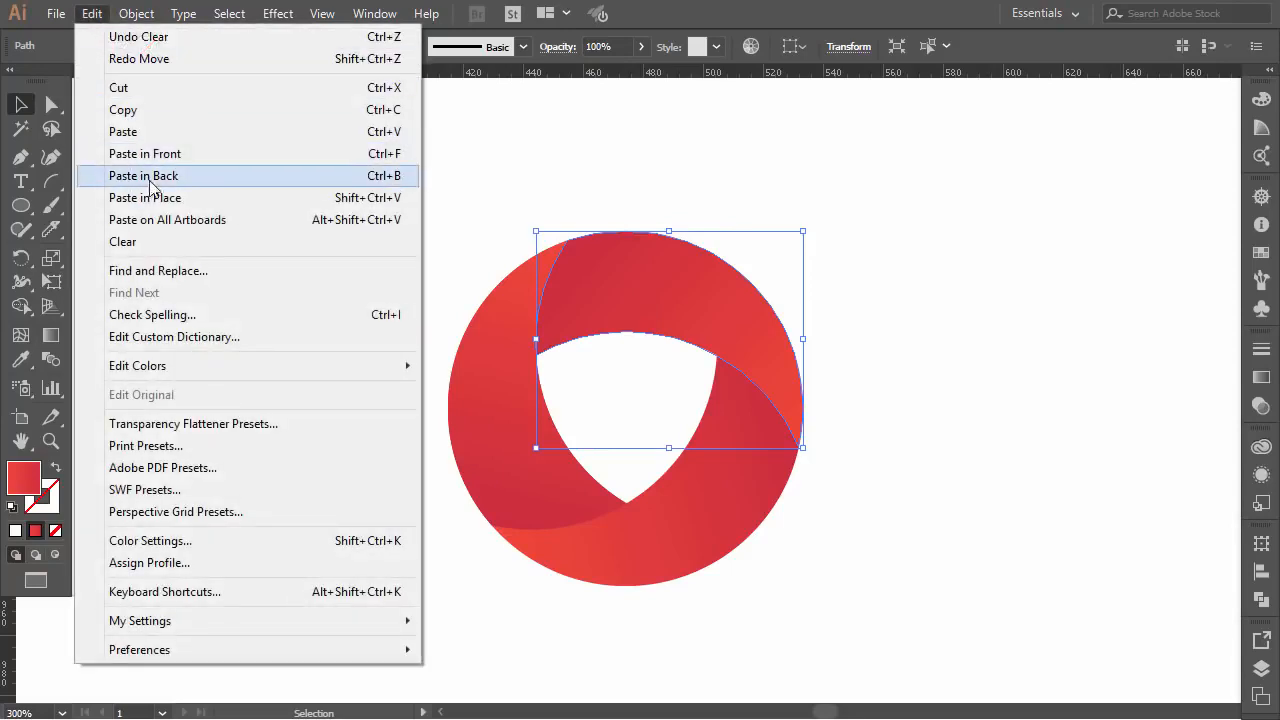
click(124, 110)
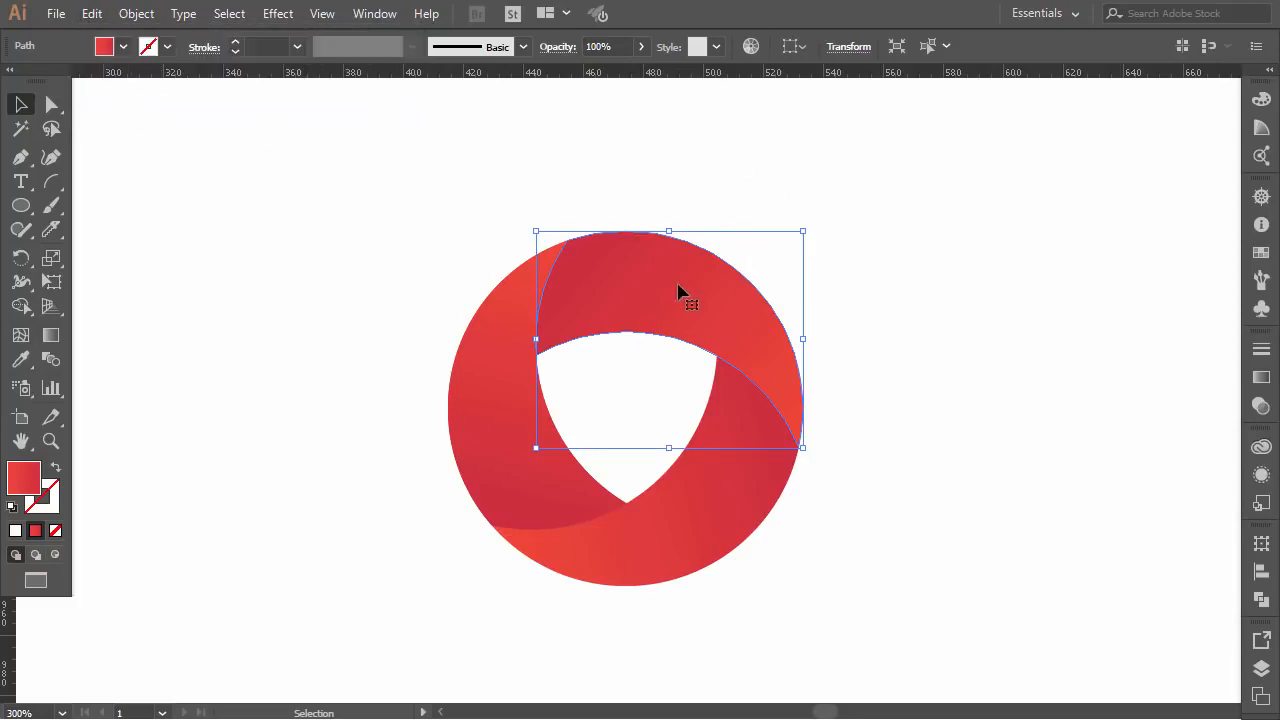
click(91, 13)
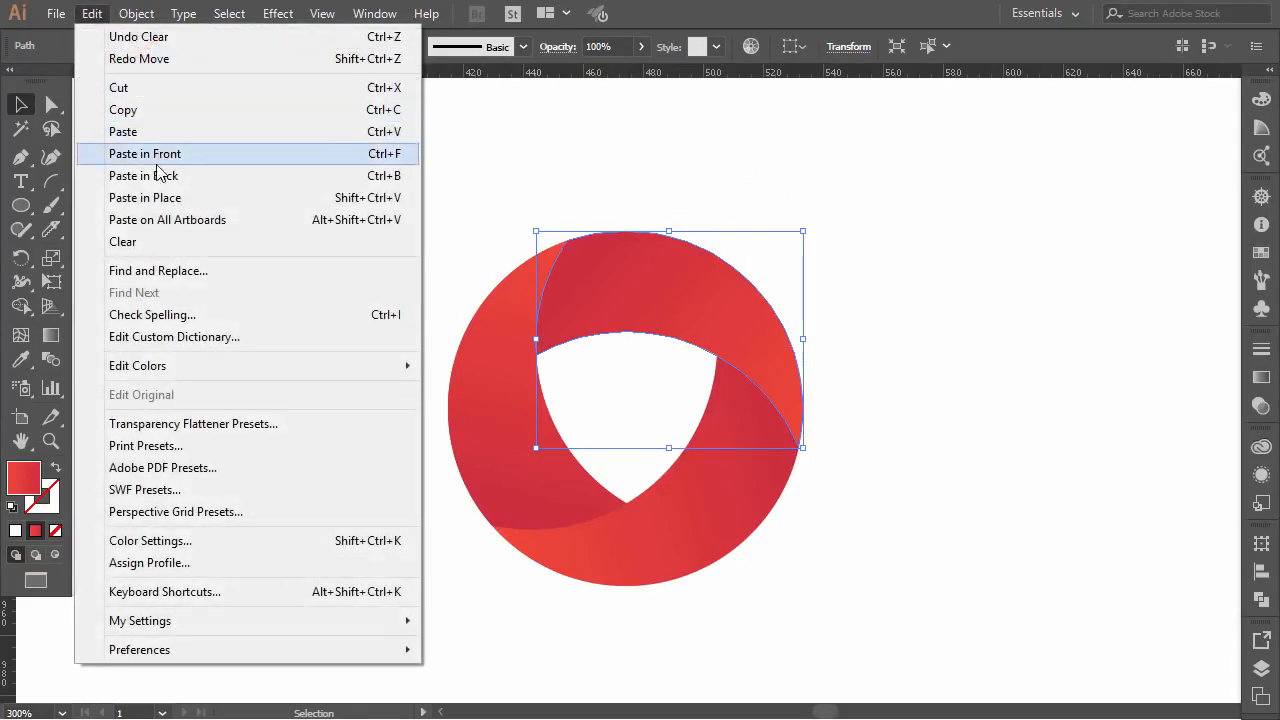
click(143, 198)
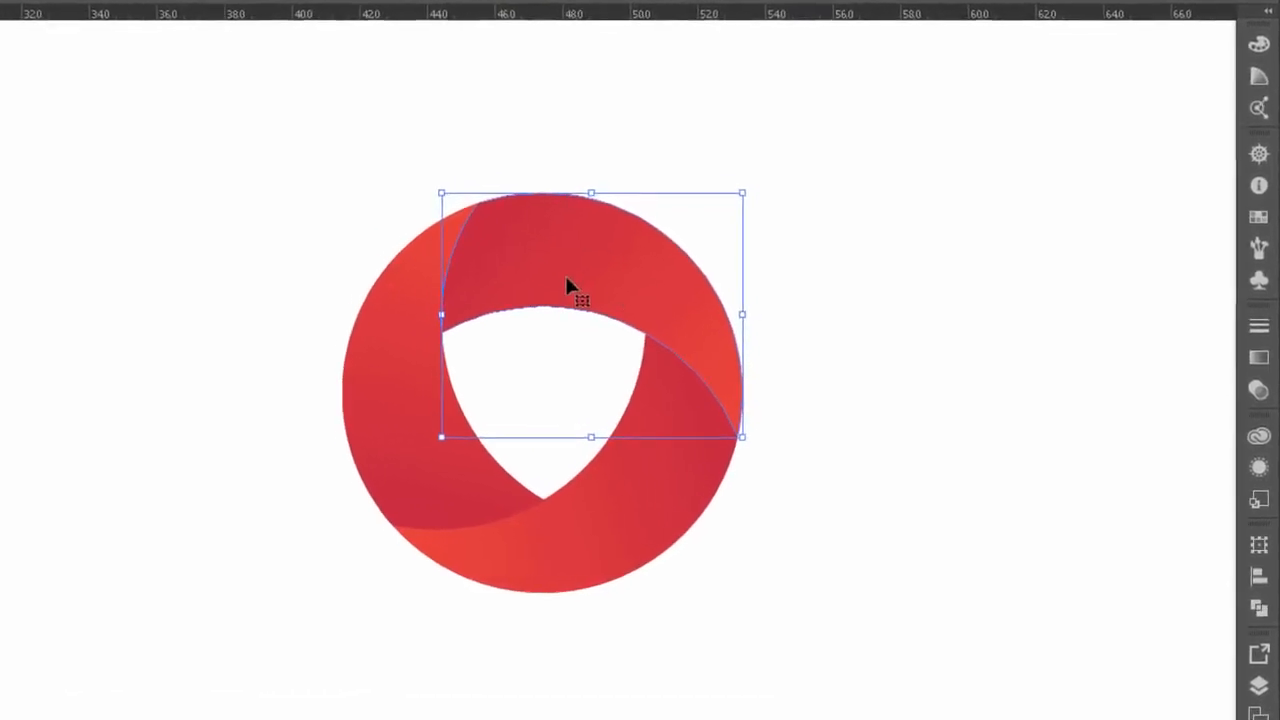
Step: Set the opacity of the orange-red start stop to 0% in the duplicated upper blade's gradient
click(1259, 358)
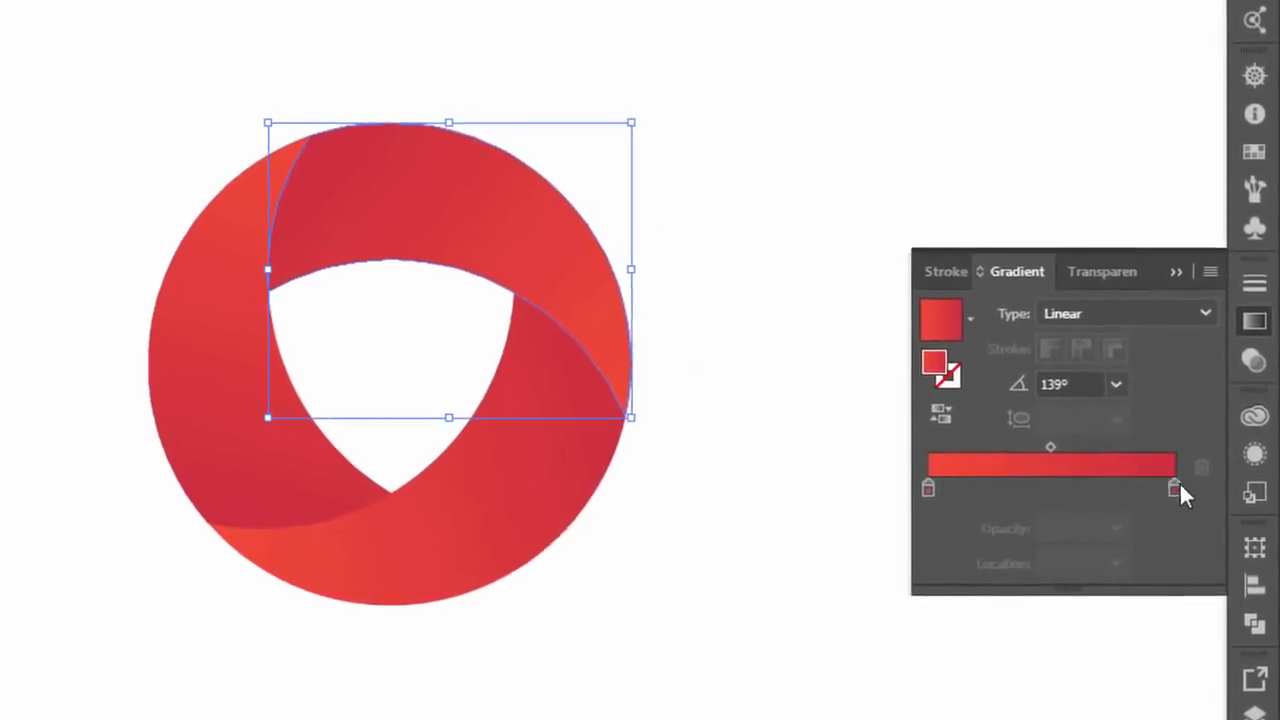
click(906, 487)
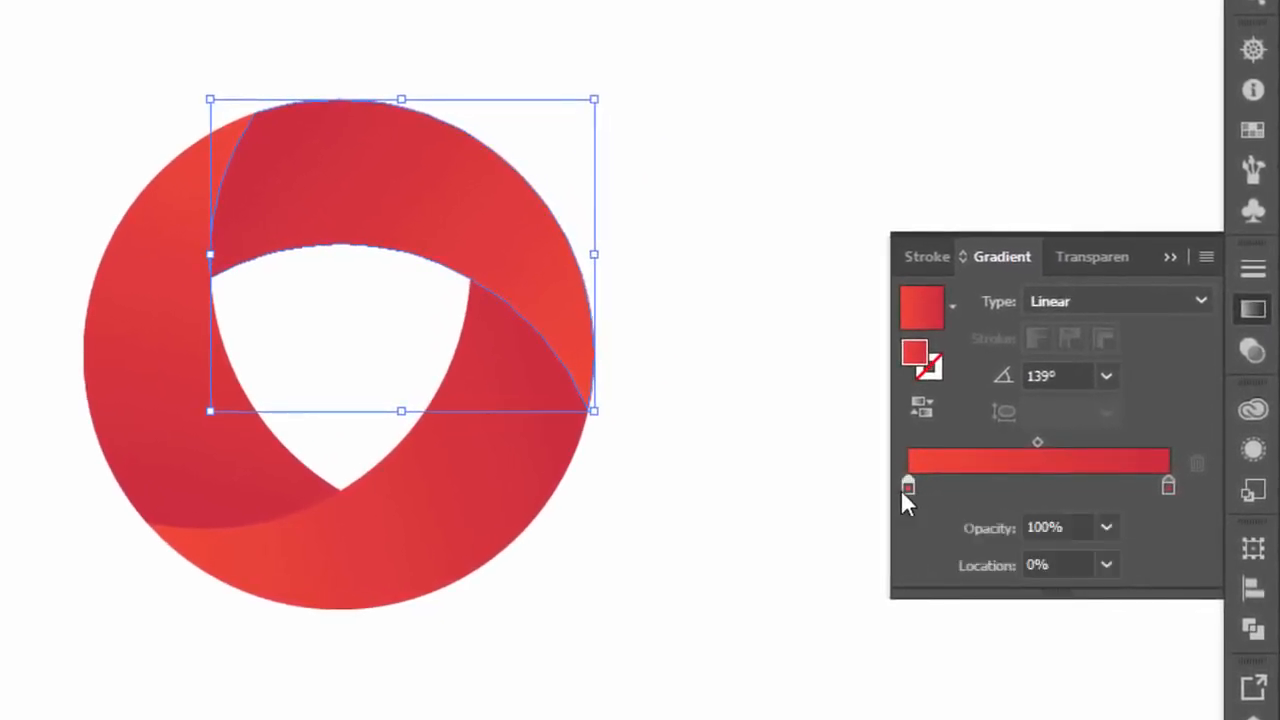
click(1107, 528)
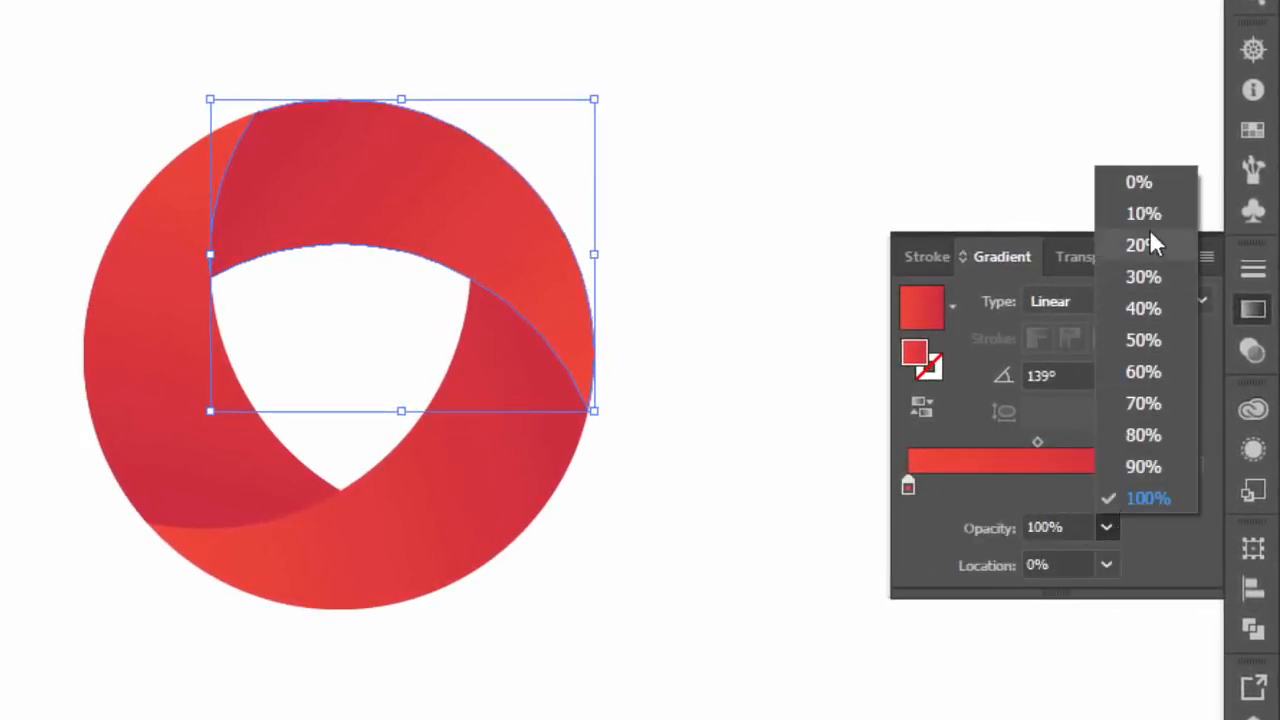
click(1137, 186)
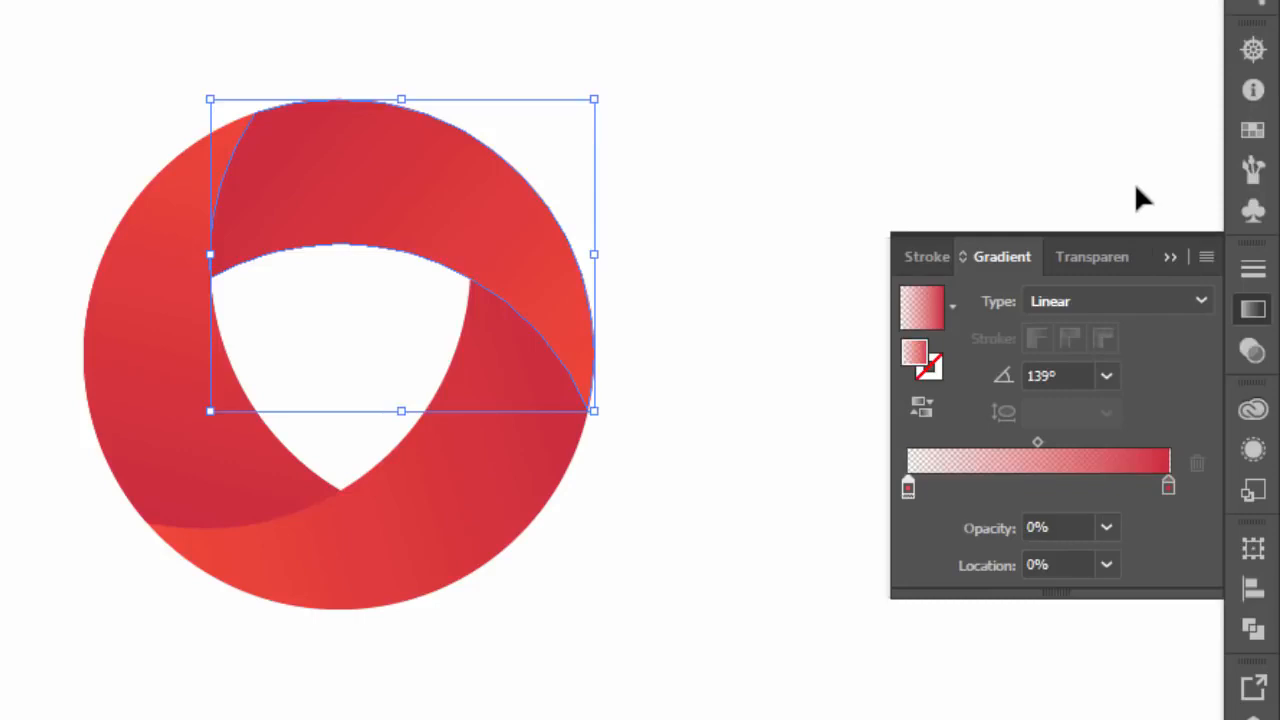
click(1170, 487)
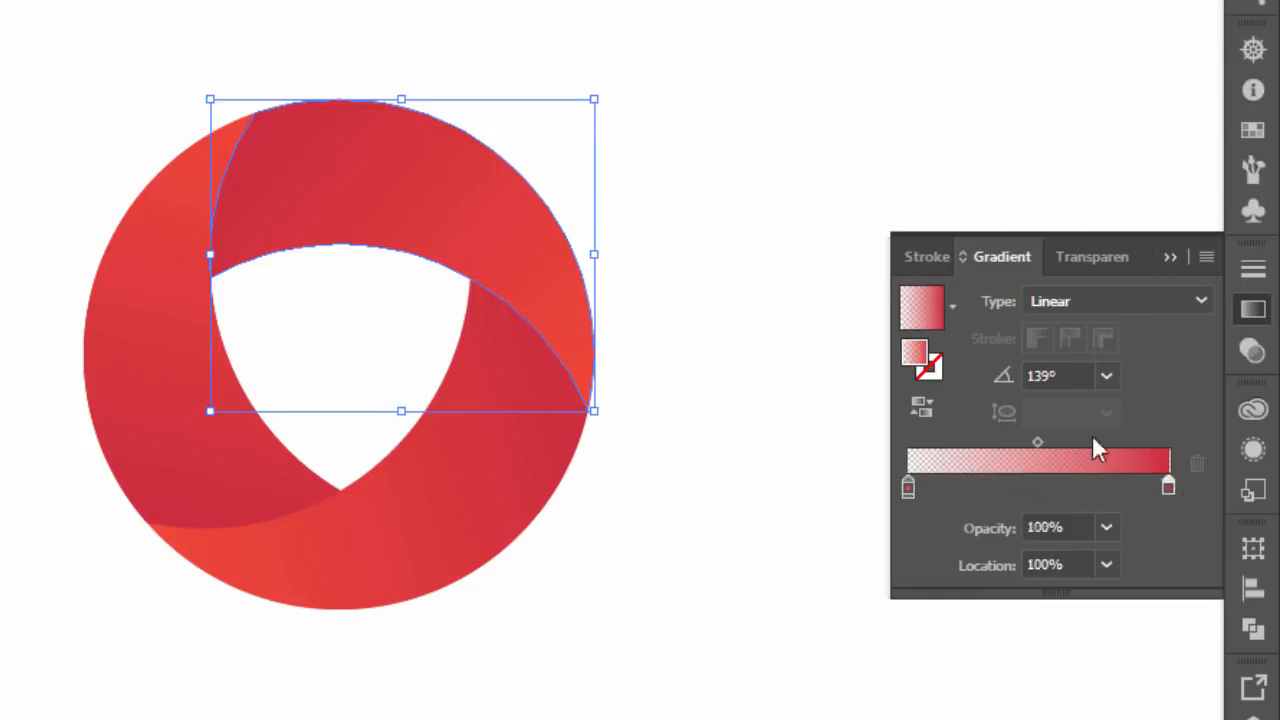
click(1163, 257)
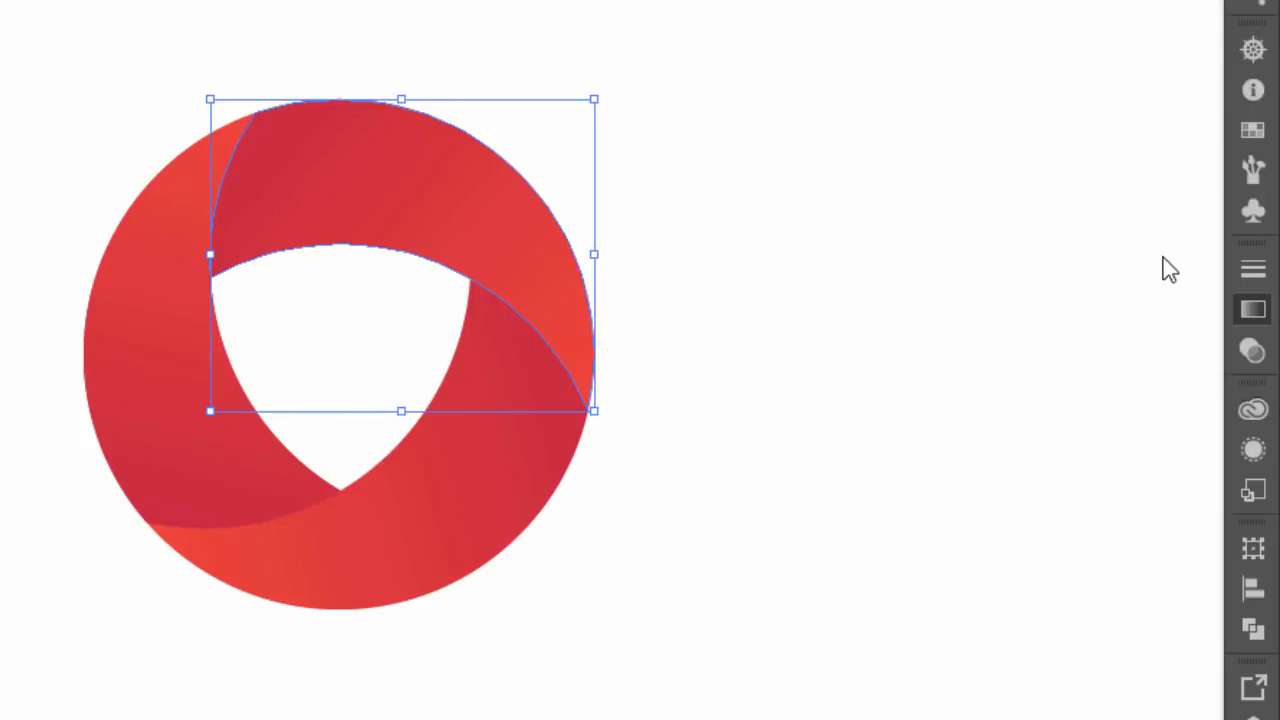
Step: Set the duplicated upper blade's blending mode to Multiply and deselect it
click(1250, 352)
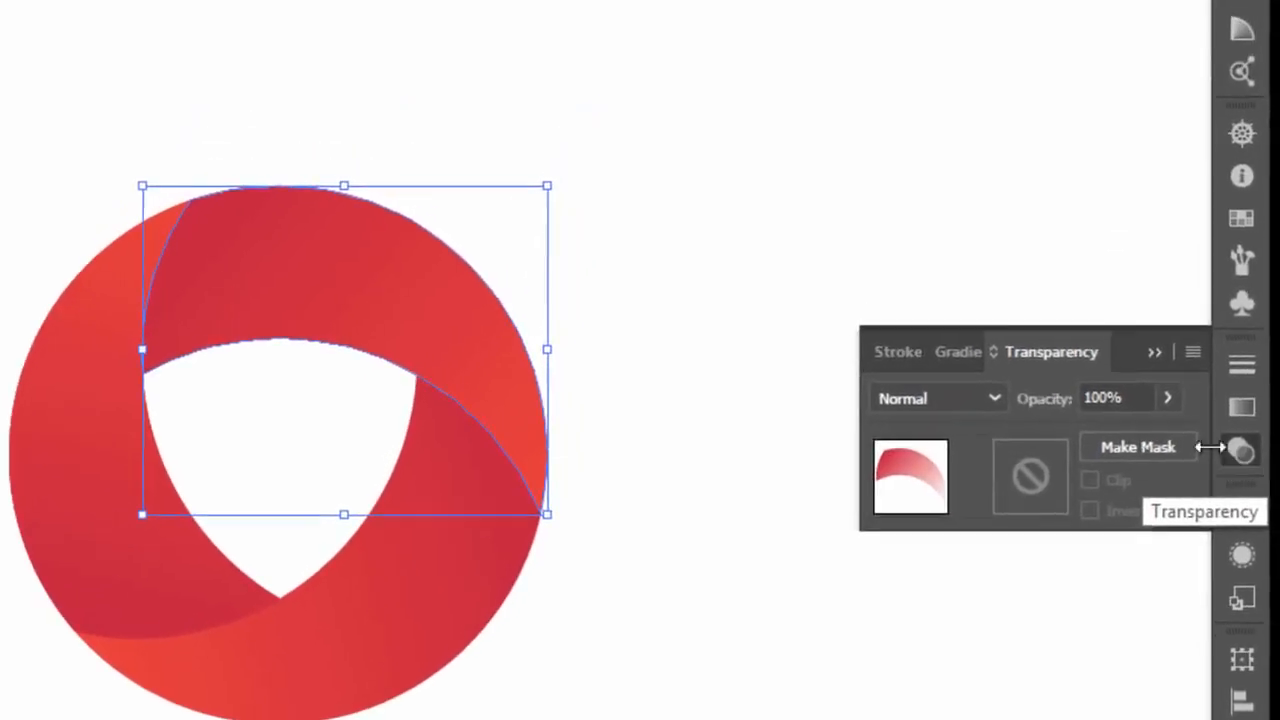
click(935, 450)
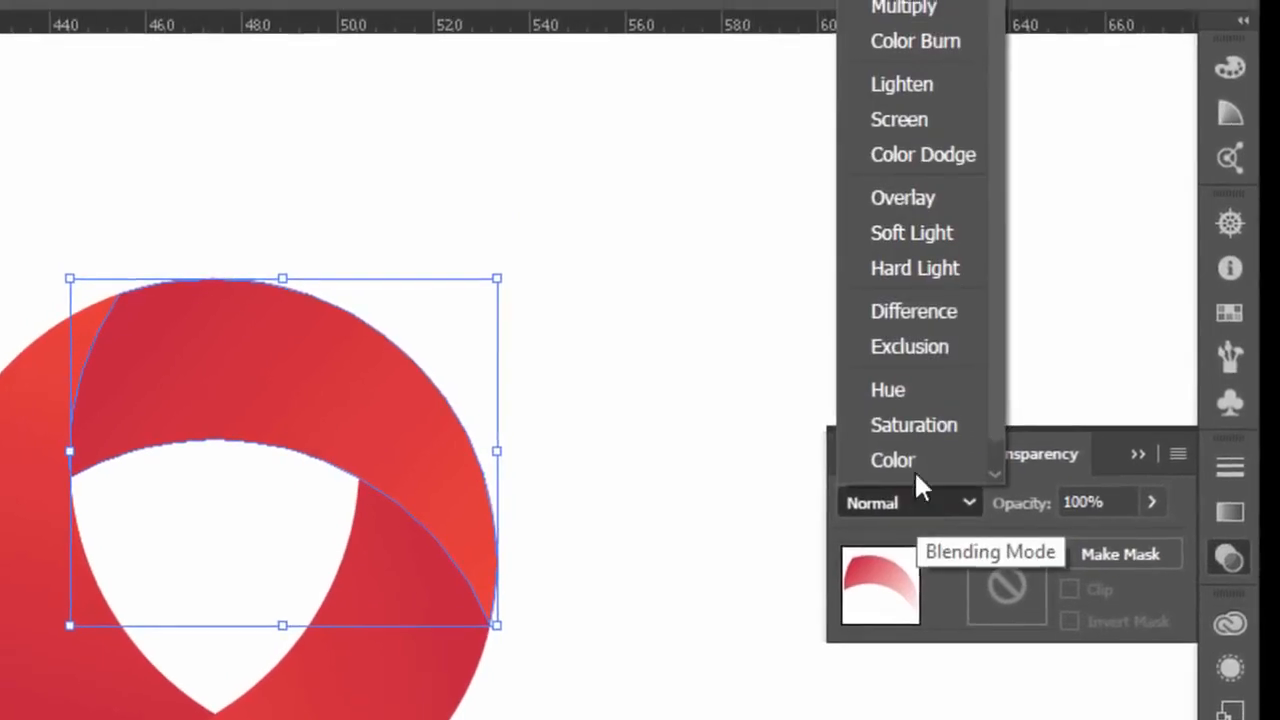
click(889, 45)
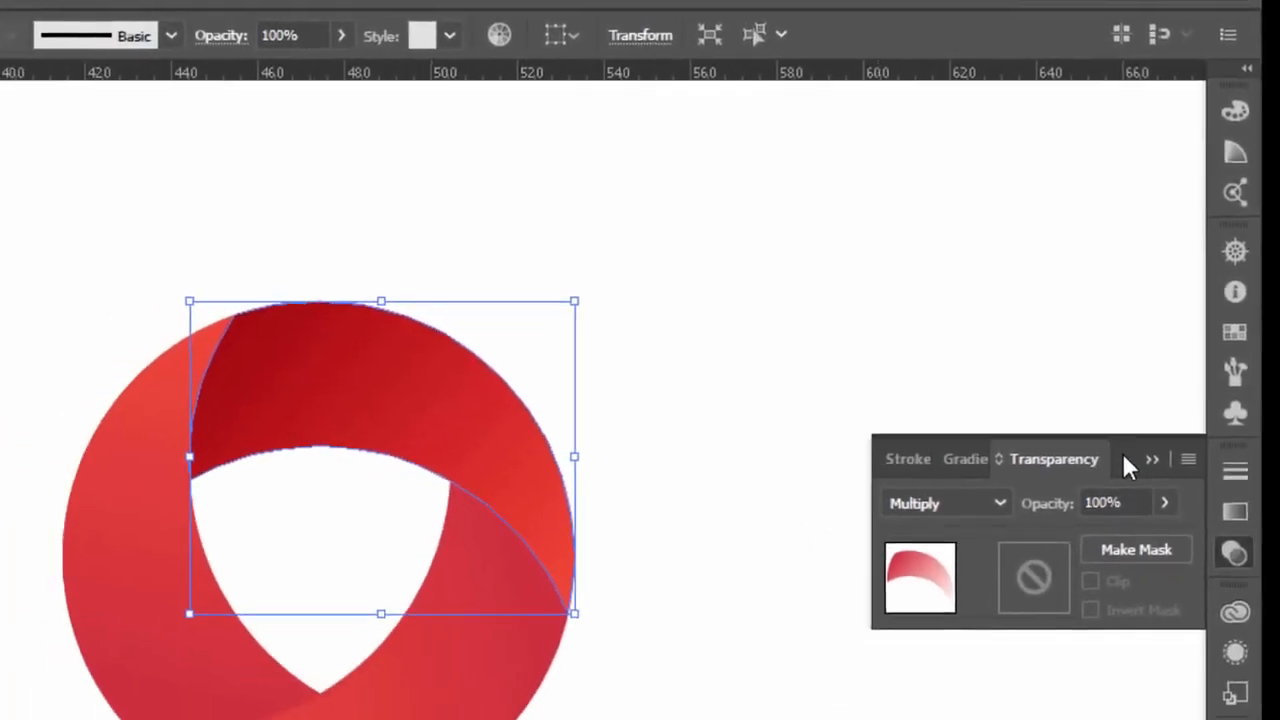
click(1175, 408)
click(962, 478)
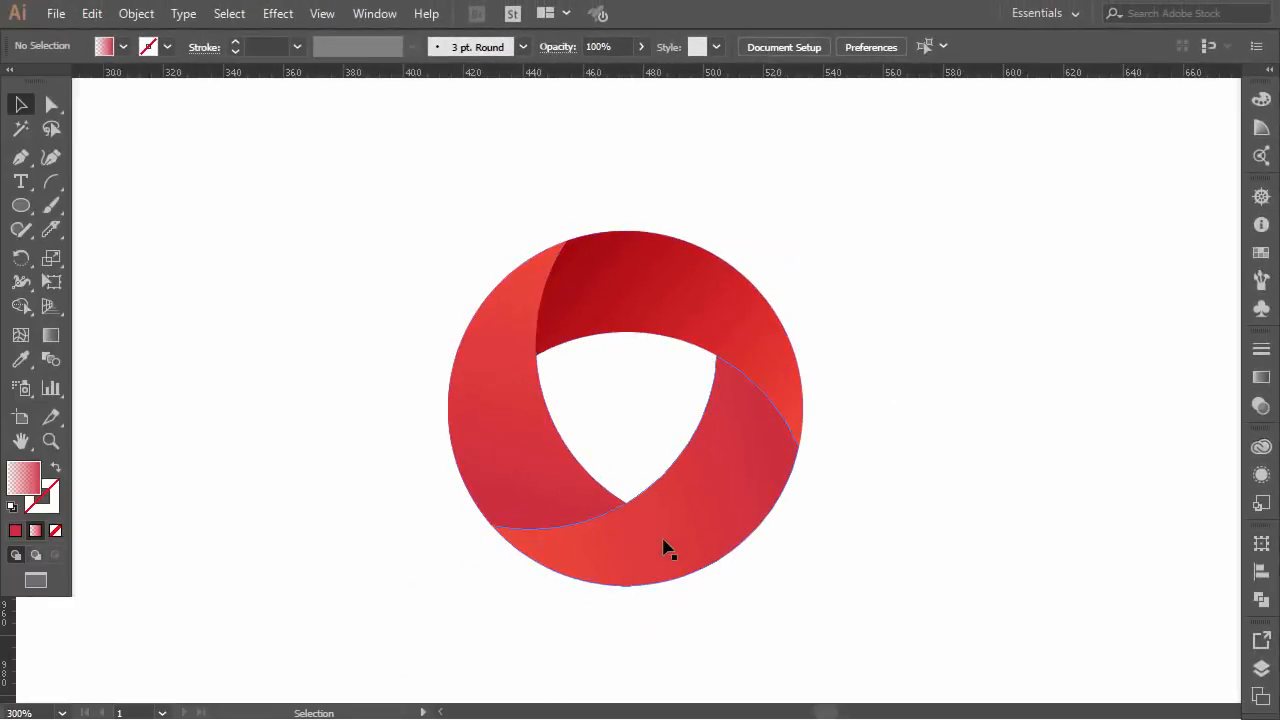
Step: Copy the logo's left blade and paste the duplicate in place over the original
click(494, 408)
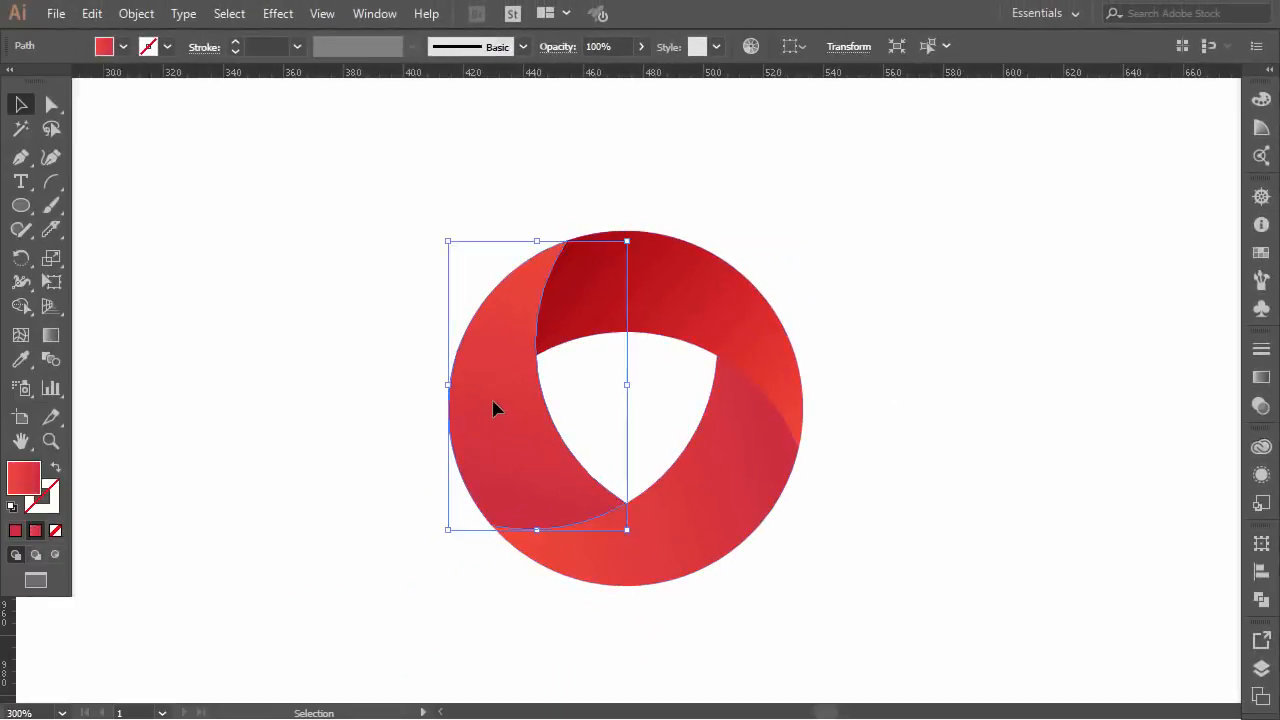
click(91, 13)
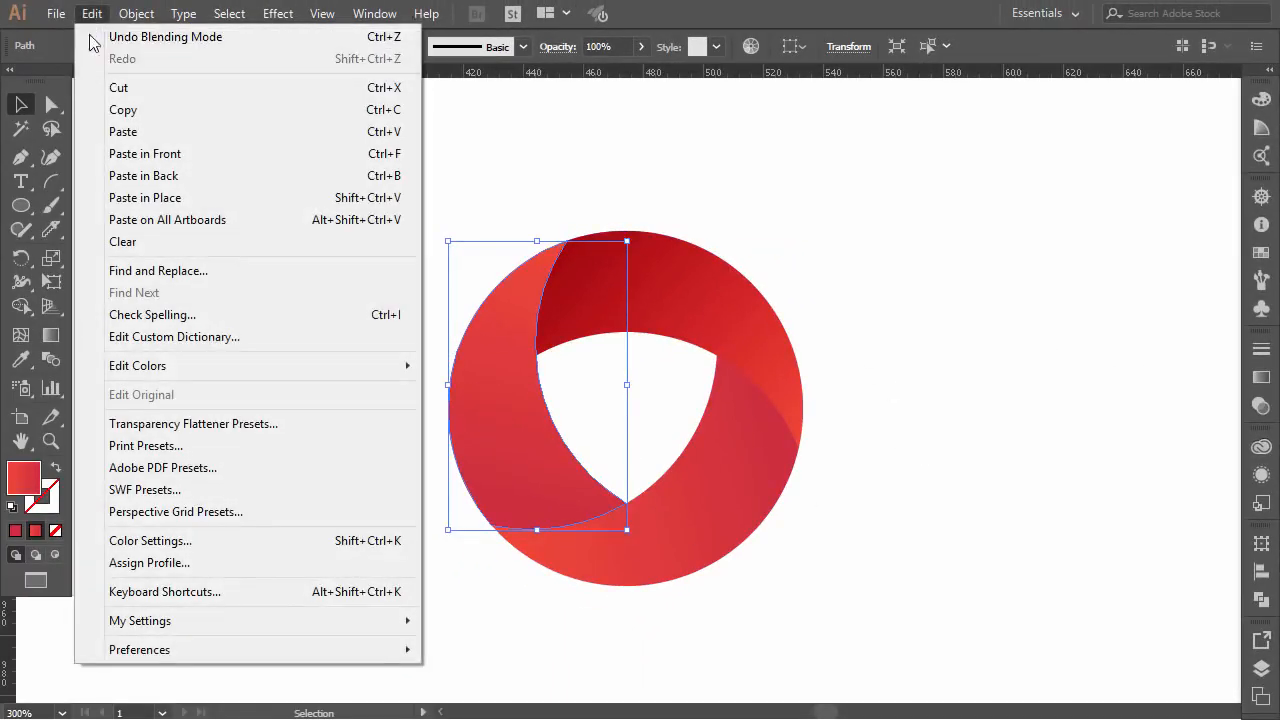
click(123, 108)
click(91, 14)
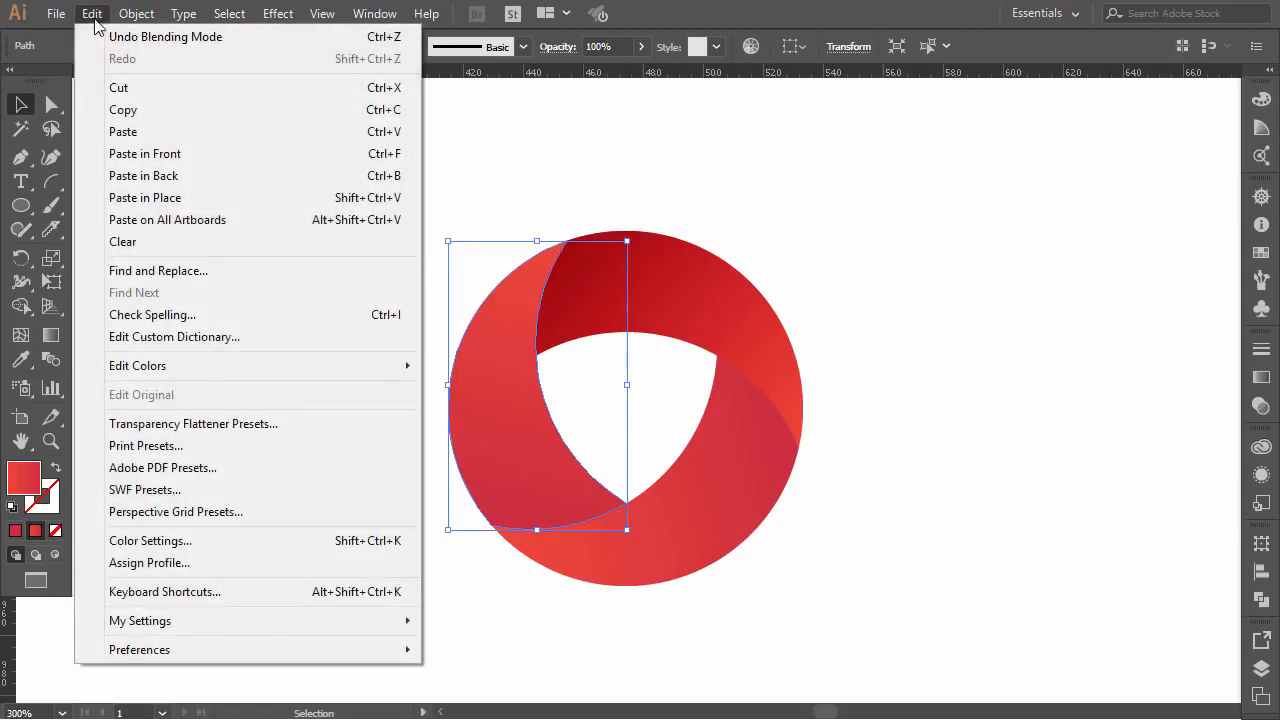
click(150, 198)
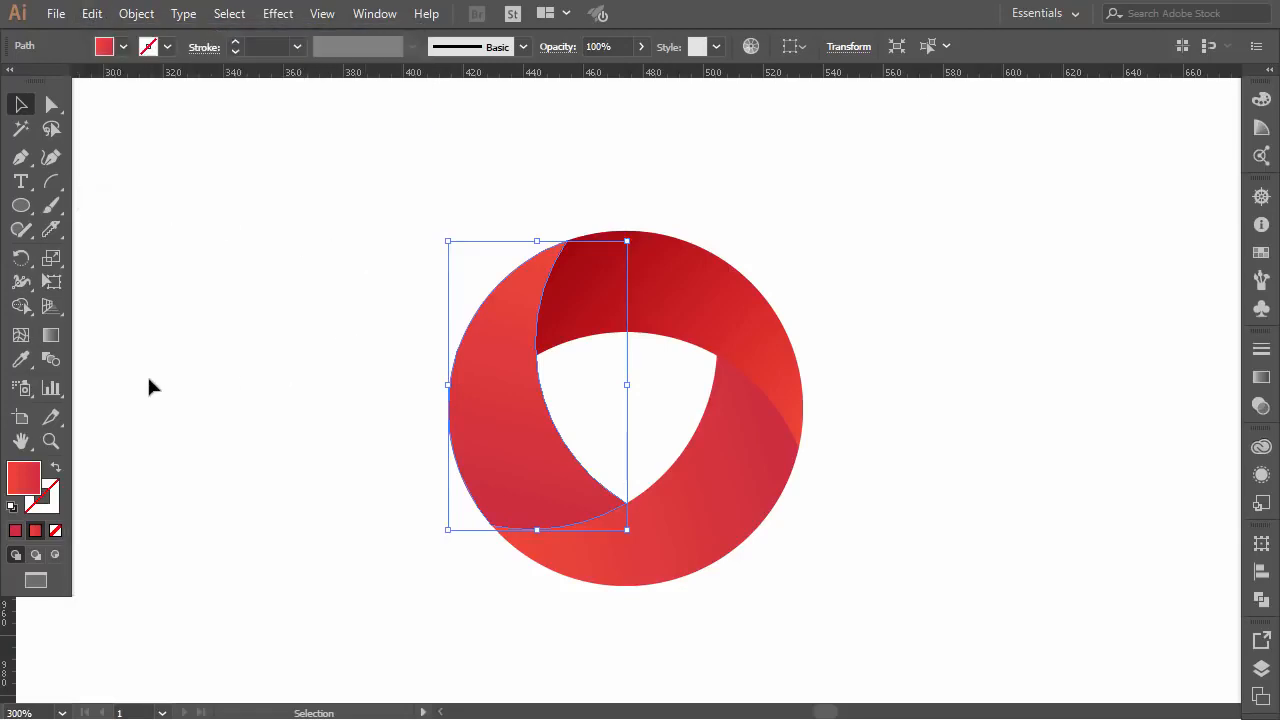
Step: Apply the upper blade's transparent Multiply gradient to the left blade's duplicate with the Eyedropper, and deselect it
click(22, 362)
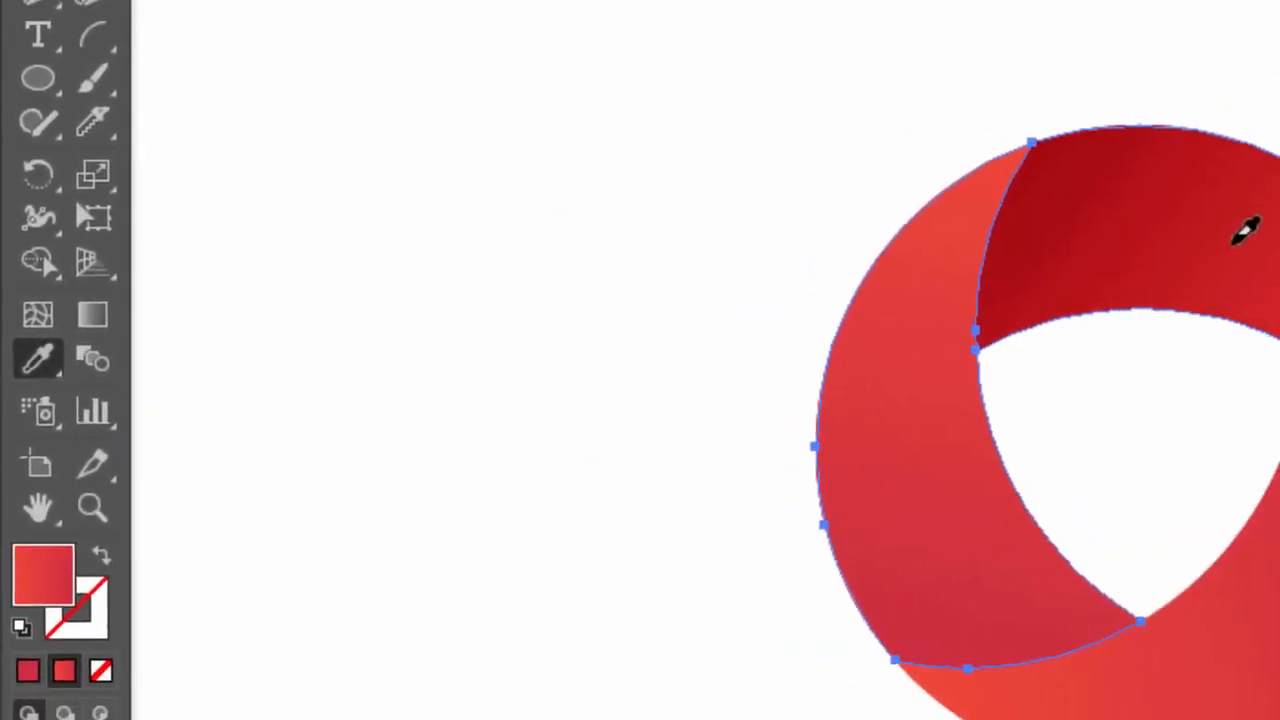
click(1235, 243)
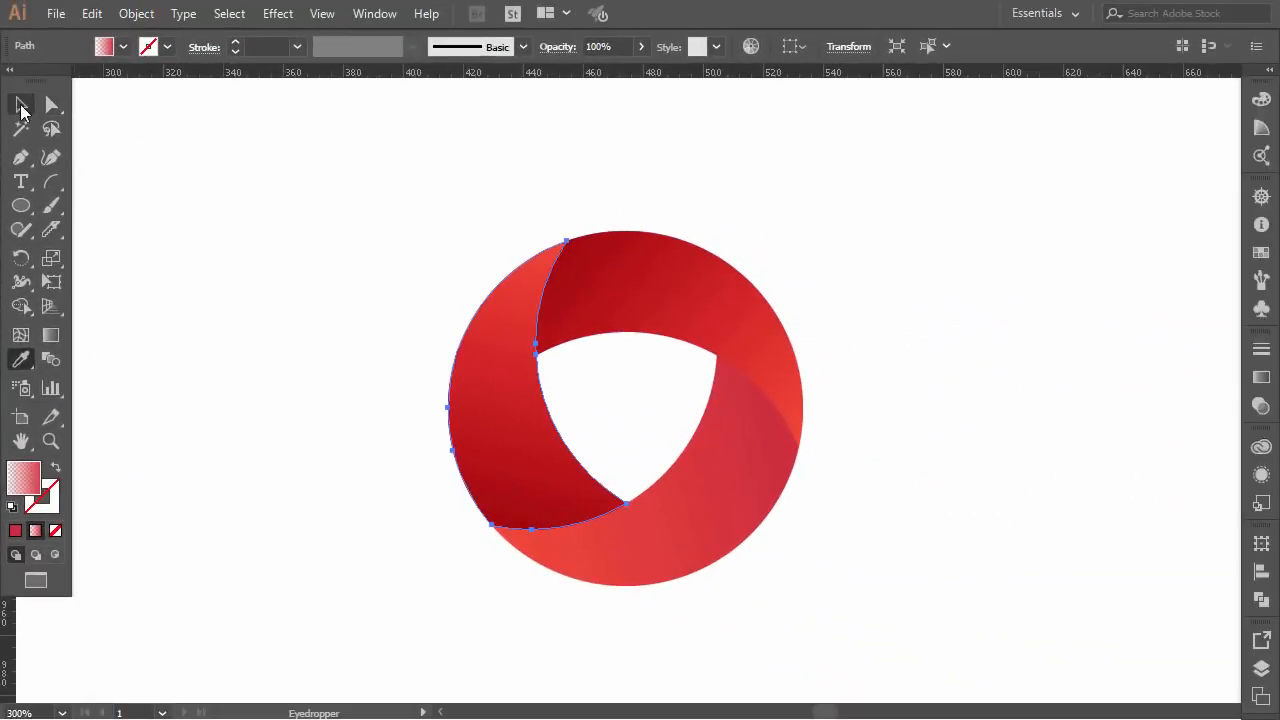
click(22, 10)
click(382, 231)
Step: Copy the logo's lower-right blade and paste the duplicate in place over the original
click(700, 495)
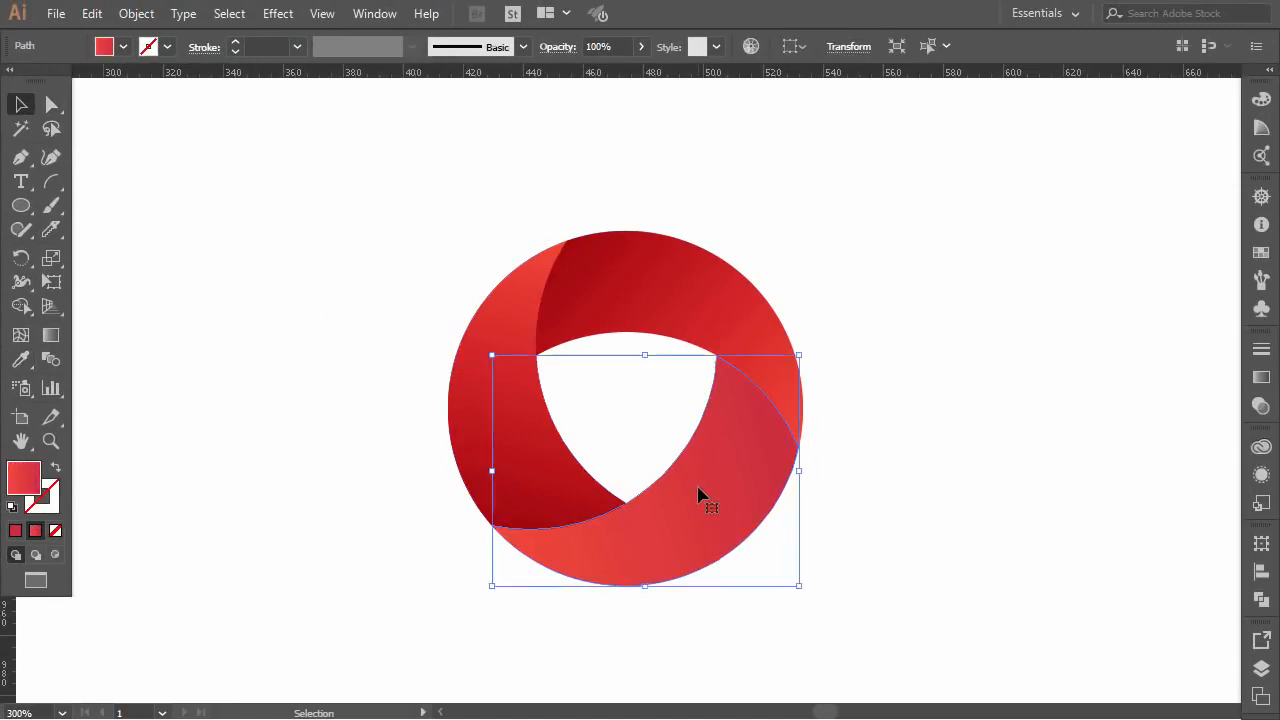
click(91, 13)
click(113, 107)
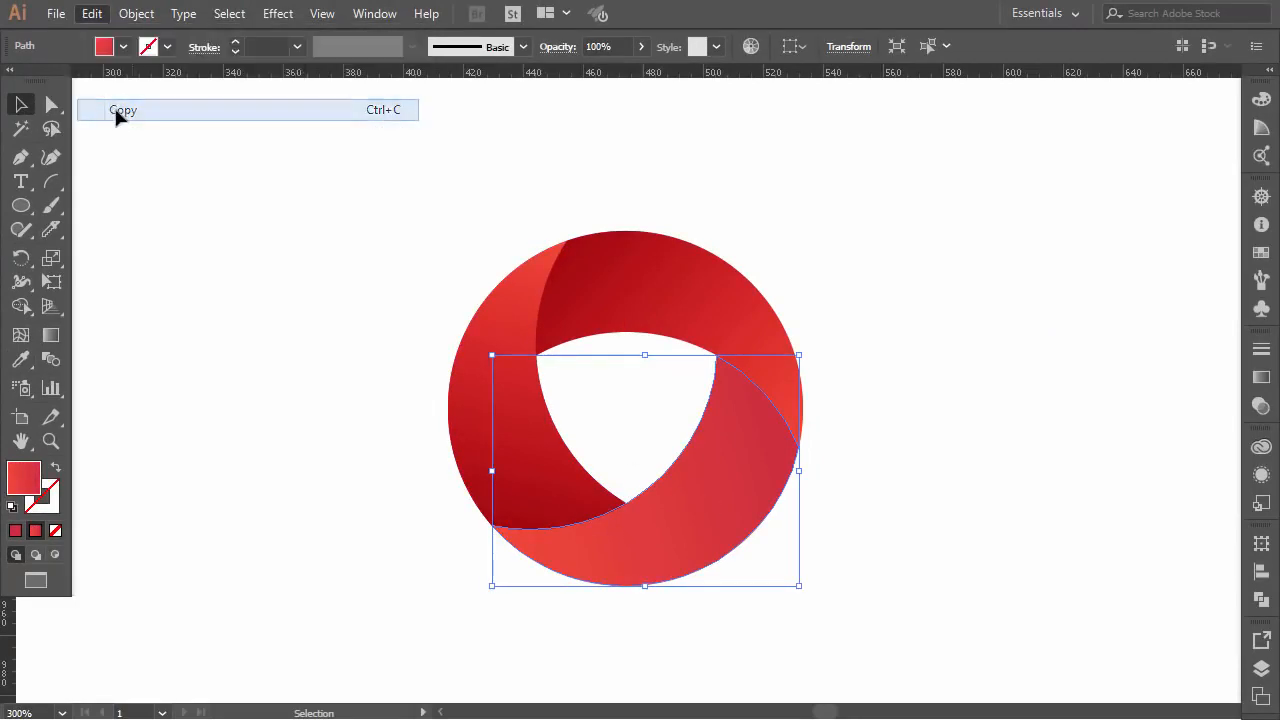
click(91, 13)
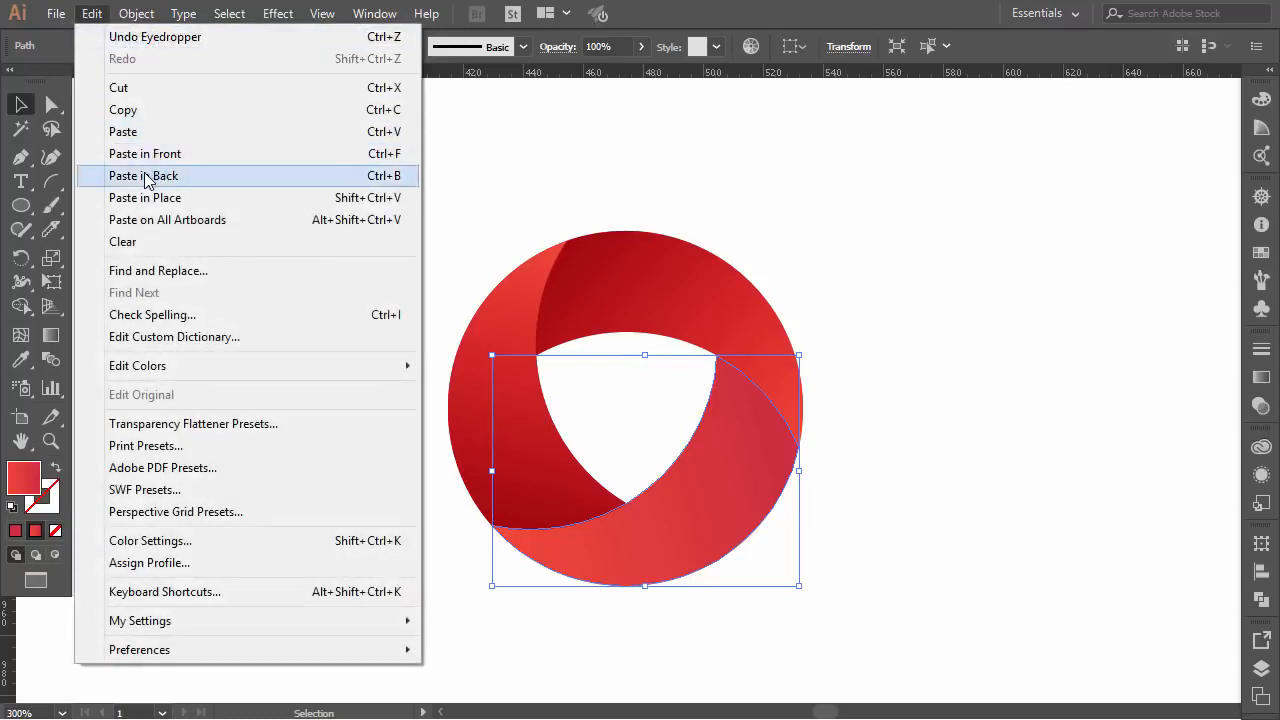
click(180, 204)
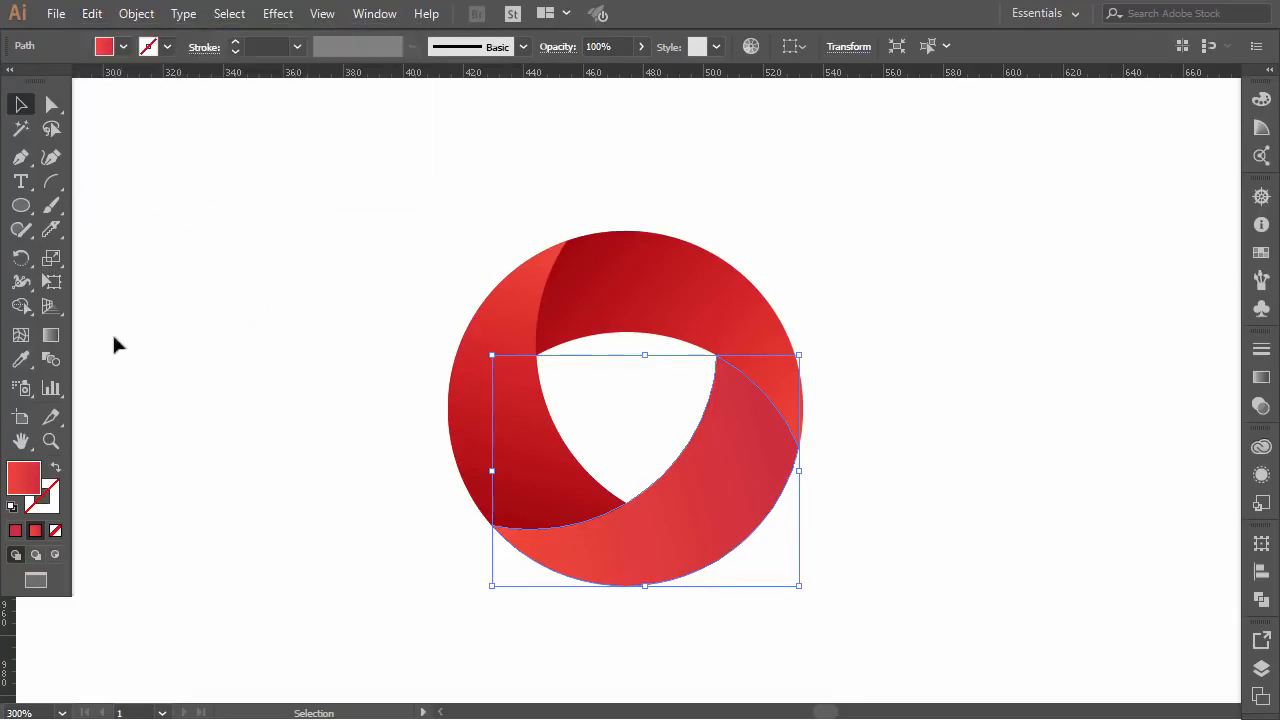
Step: Apply the left blade's transparent Multiply gradient to the lower-right blade's duplicate with the Eyedropper, and deselect it
click(22, 360)
click(503, 382)
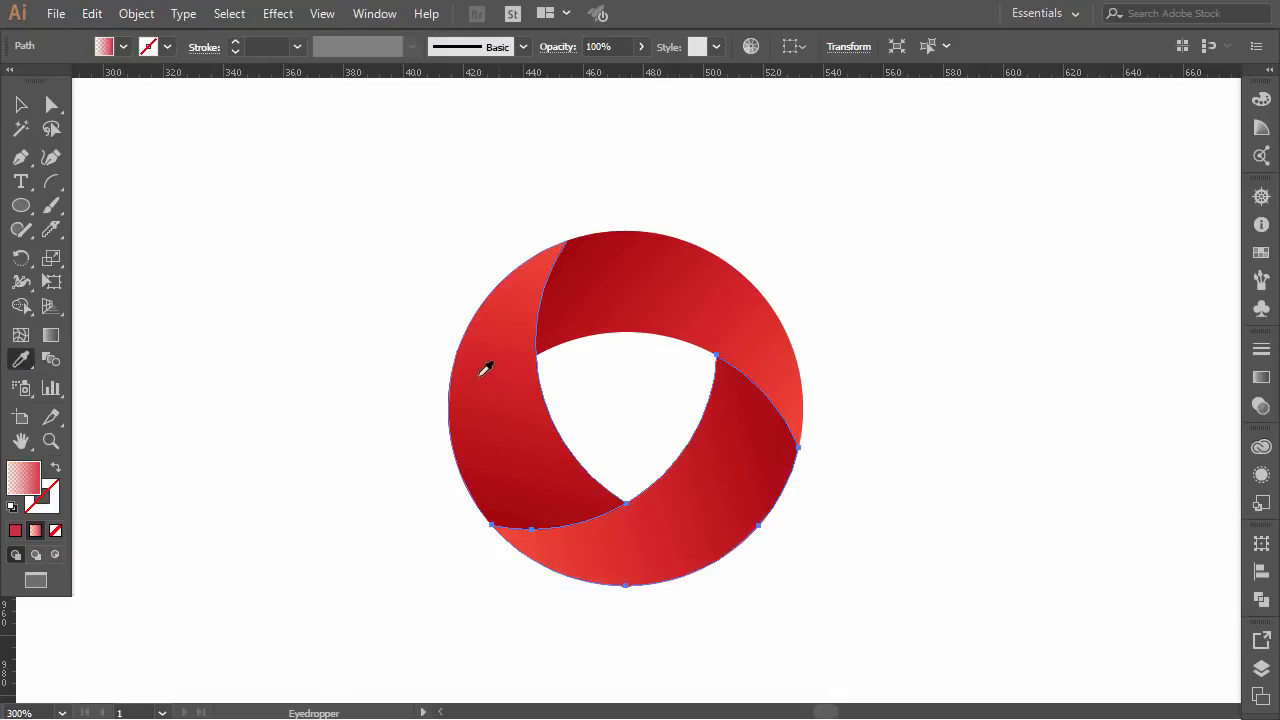
key(v)
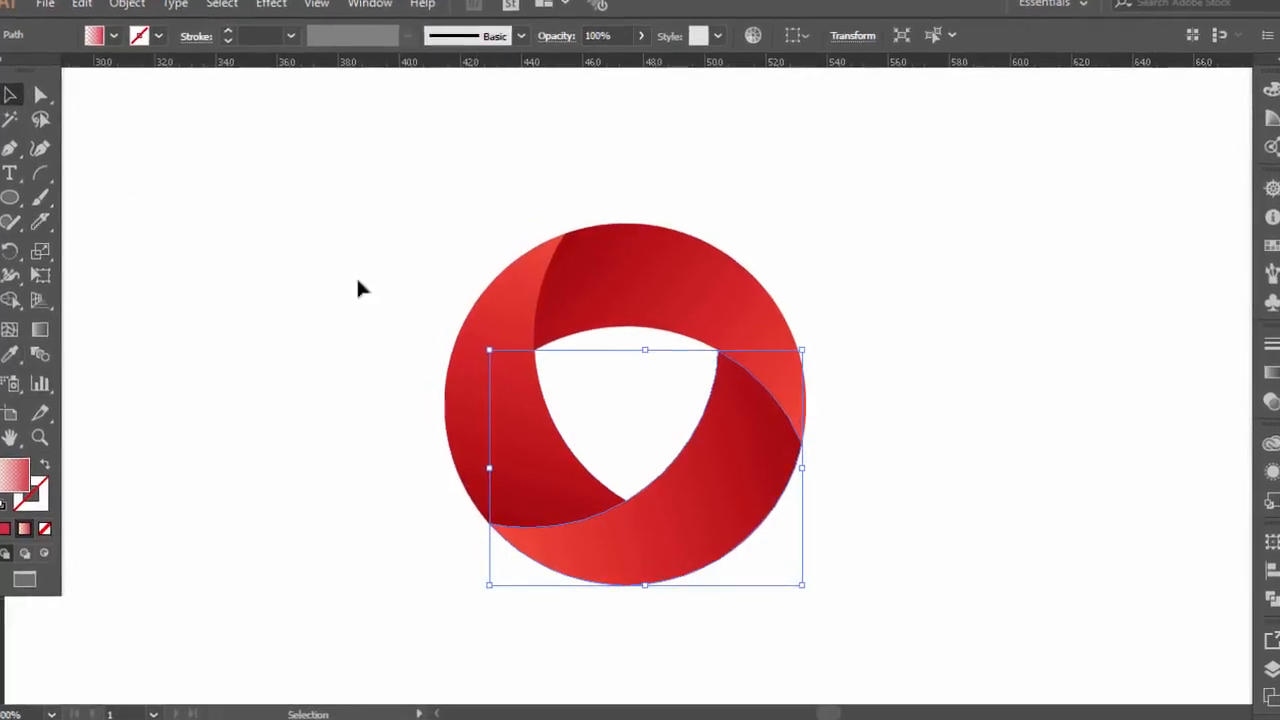
click(340, 255)
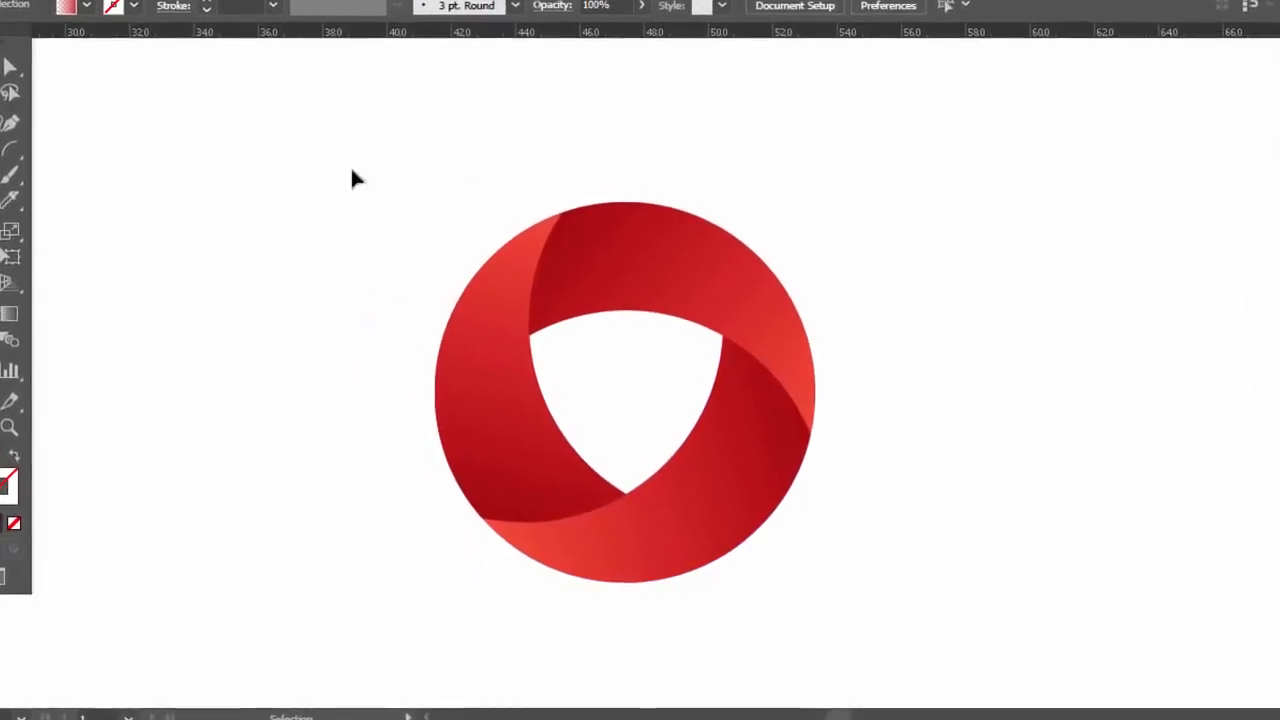